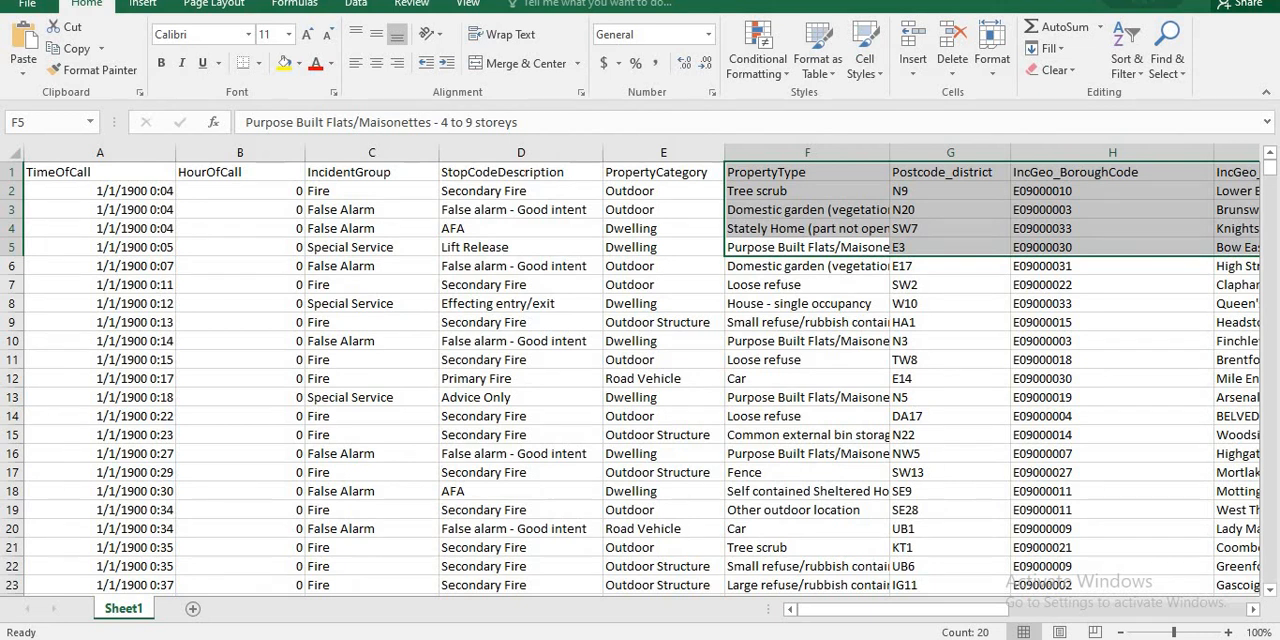
click(521, 379)
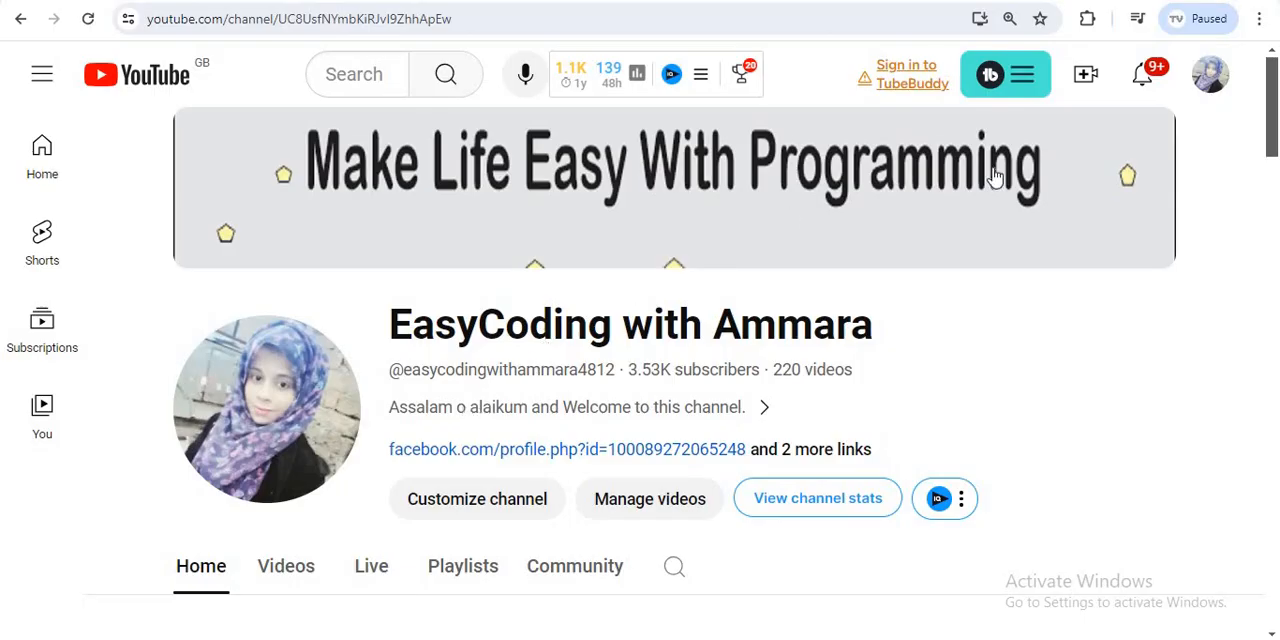
- Open the YouTube channel's playlists and look through the programming courses listed there
mouse_move(1275, 160)
mouse_down()
mouse_move(1275, 216)
mouse_move(1275, 180)
mouse_up()
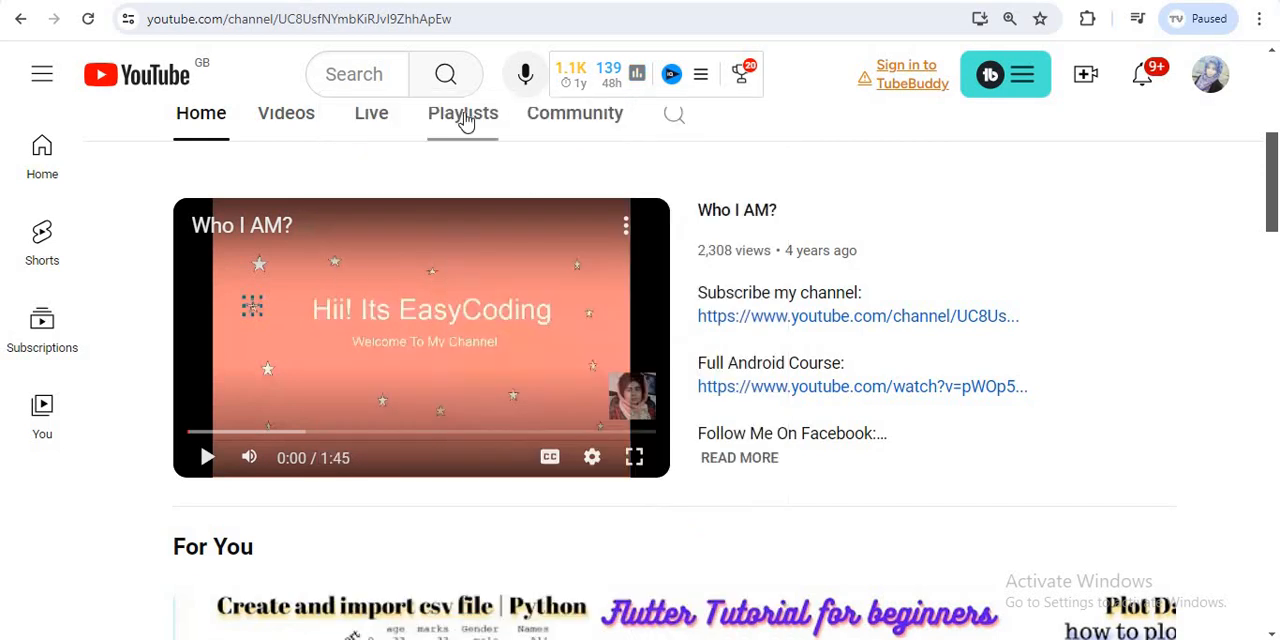
click(463, 115)
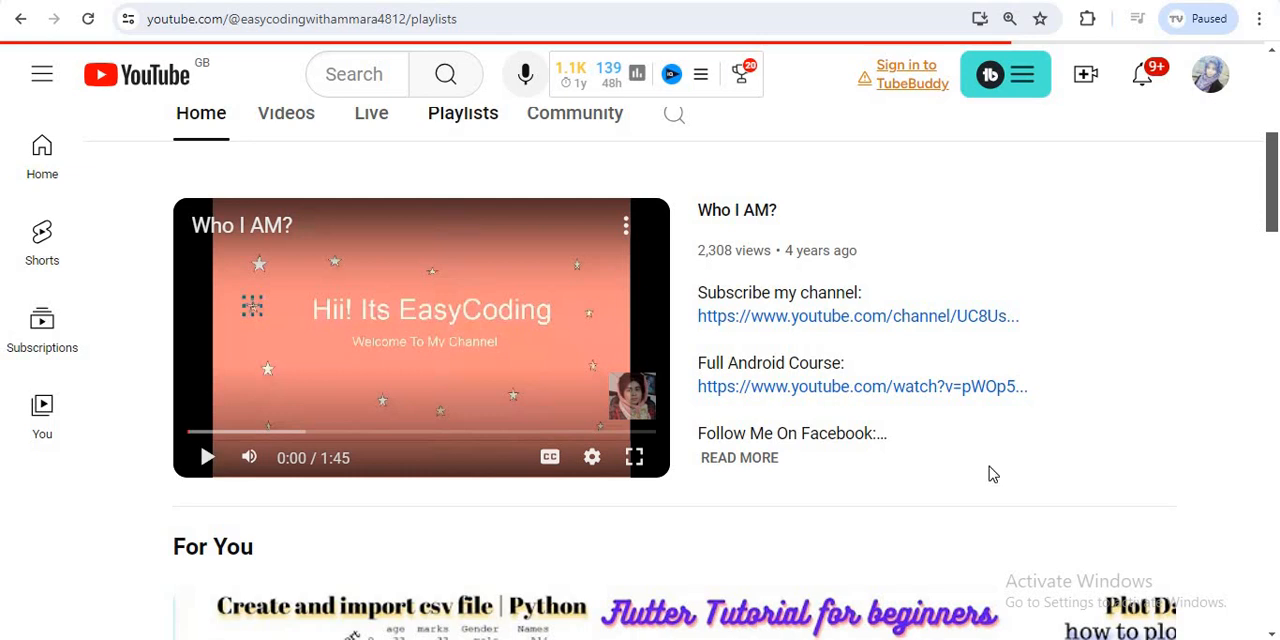
scroll(1278, 265, down, 5)
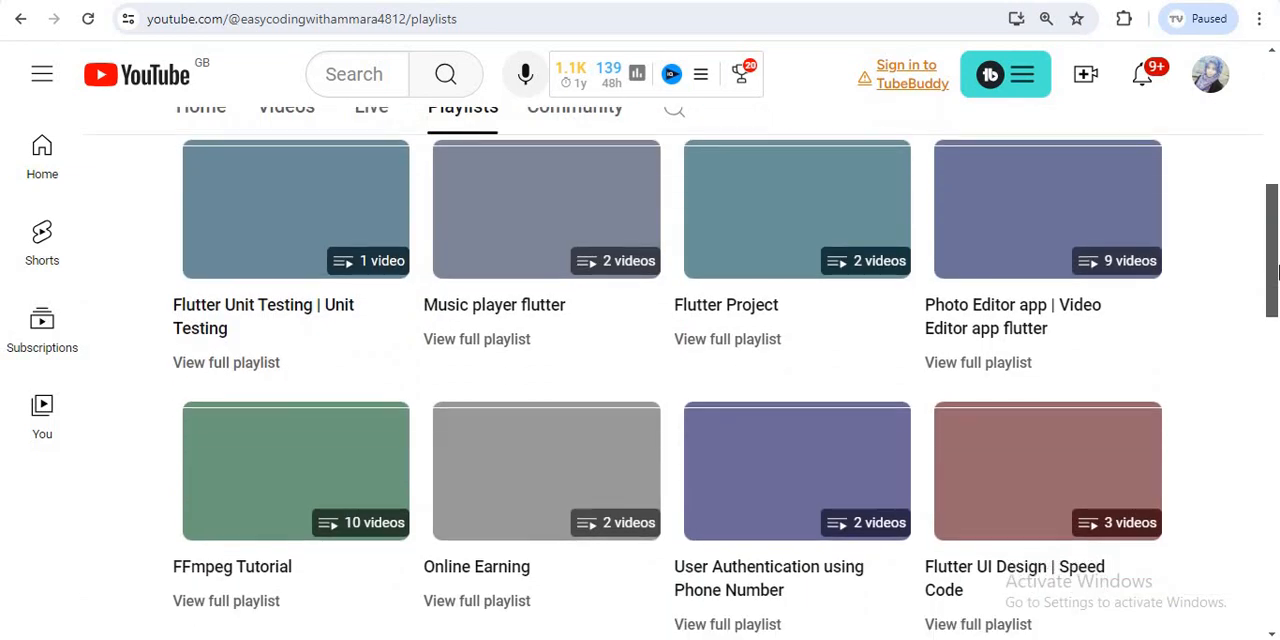
drag(1278, 270, 1276, 493)
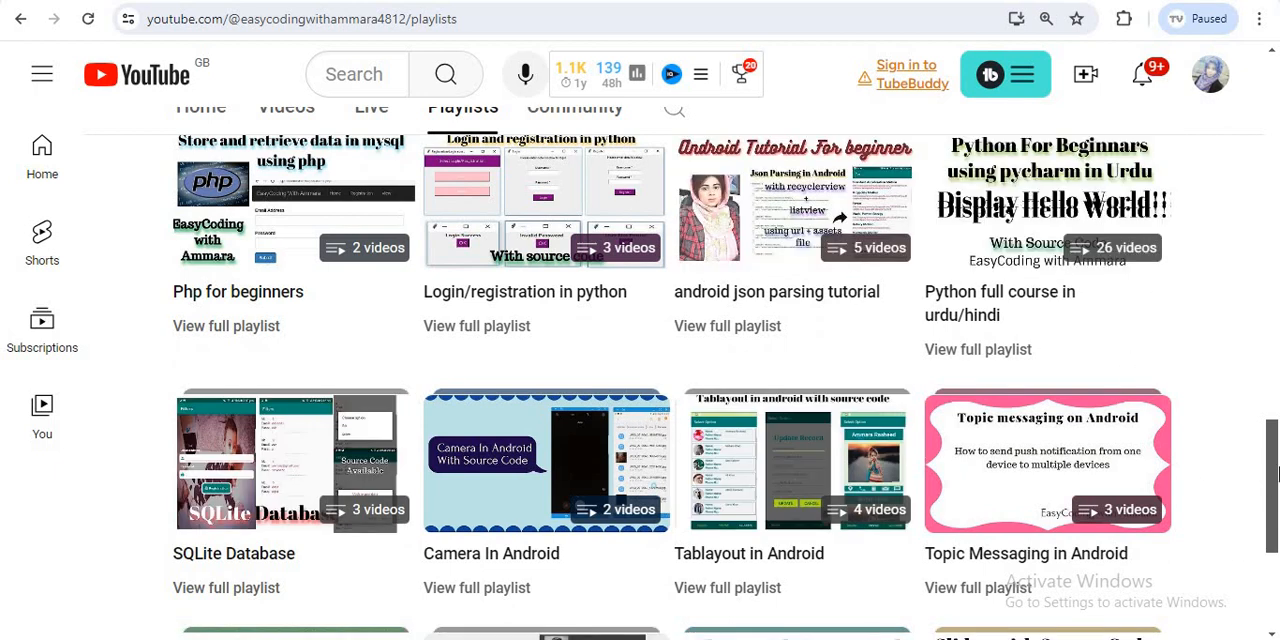
drag(1276, 474, 1276, 545)
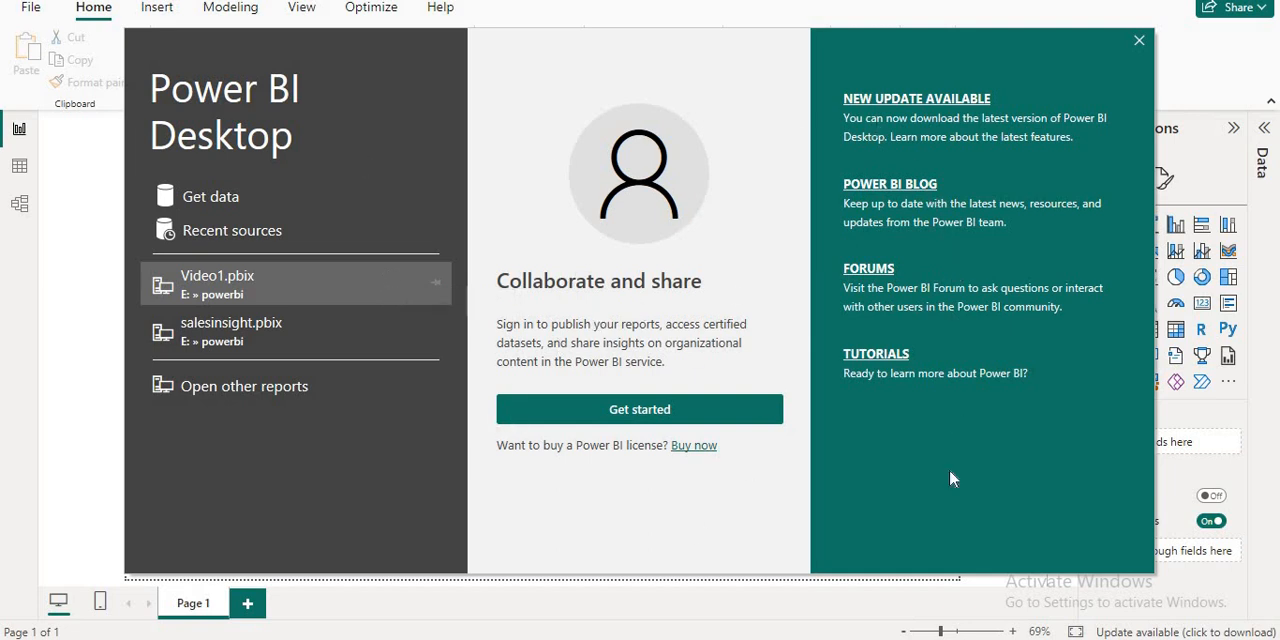
- Get data in Power BI Desktop with Excel Workbook as the source type
click(210, 197)
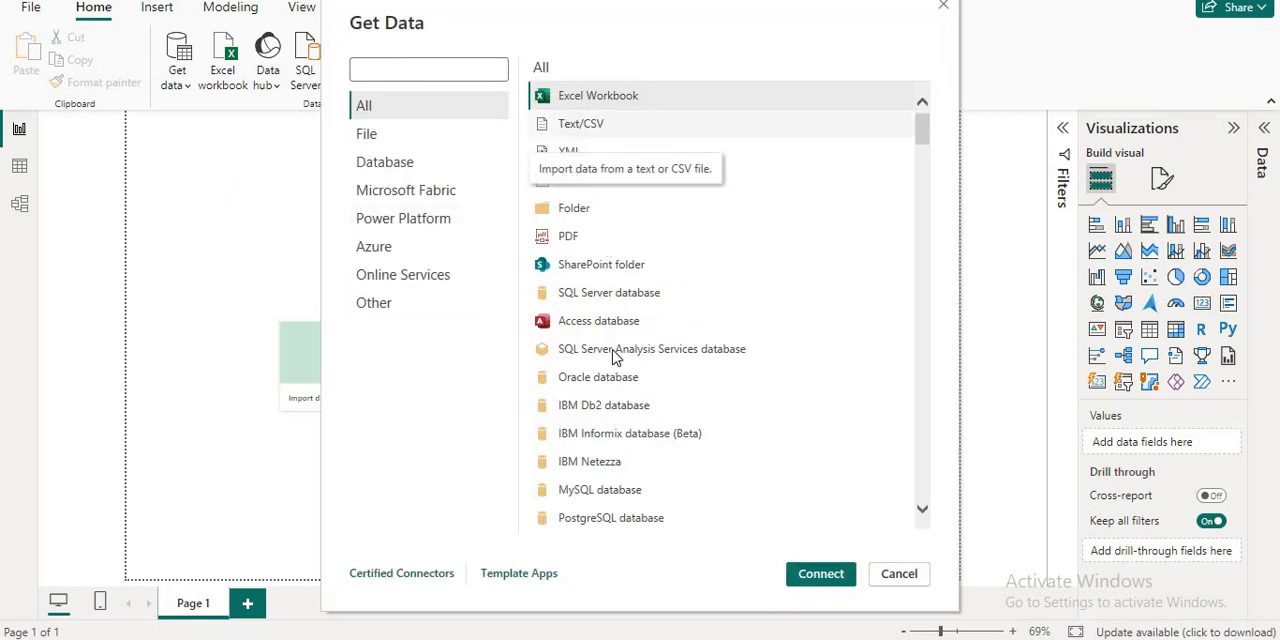
drag(920, 141, 922, 108)
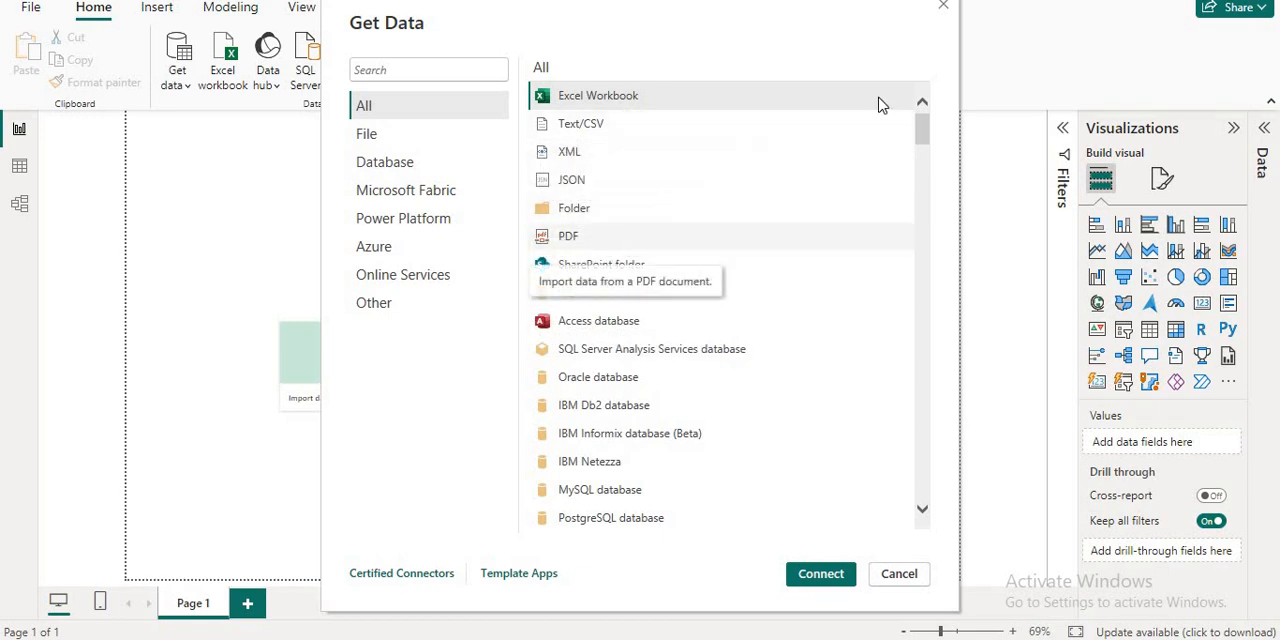
drag(917, 157, 911, 115)
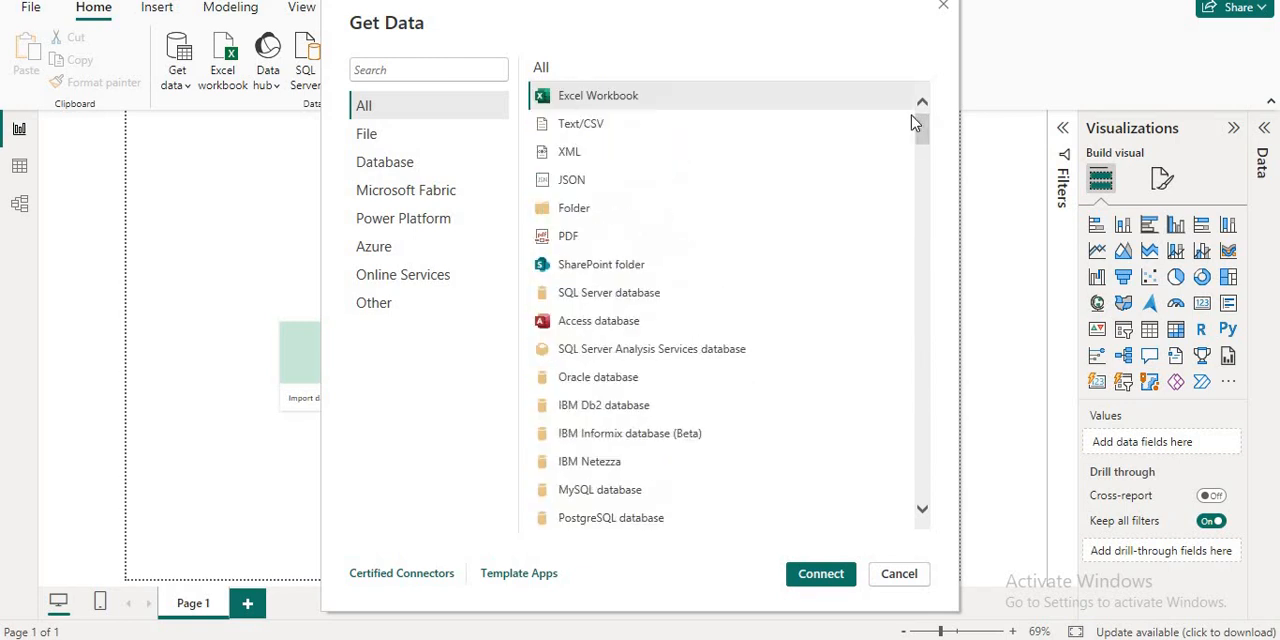
click(586, 95)
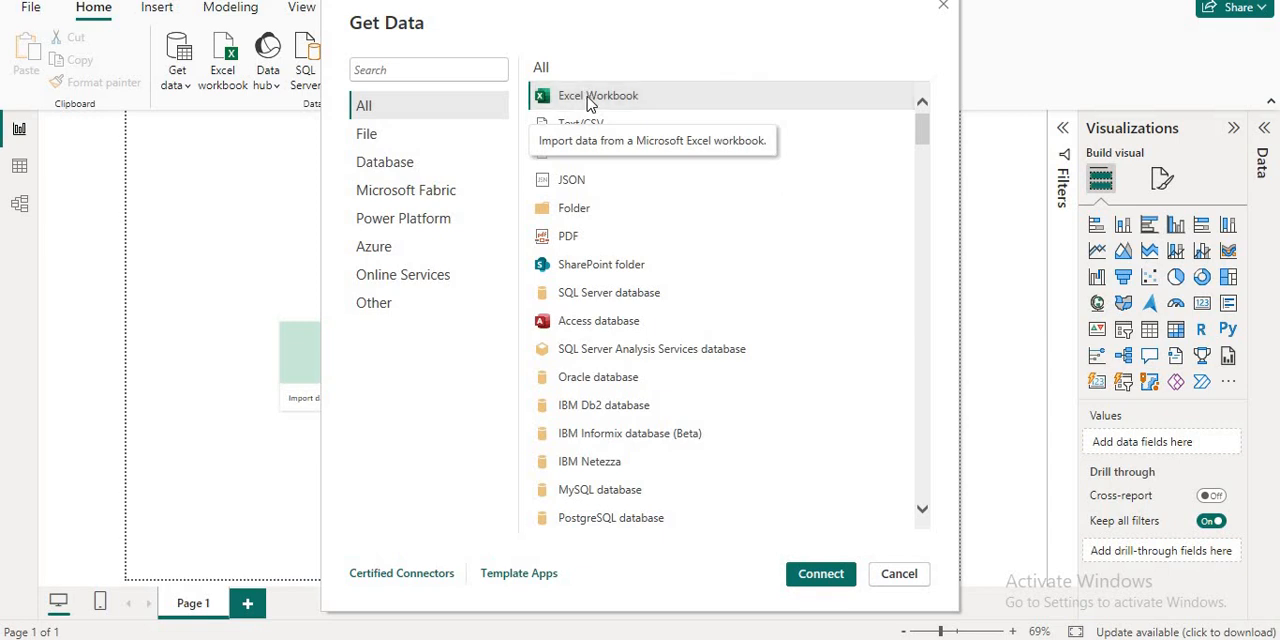
double_click(590, 100)
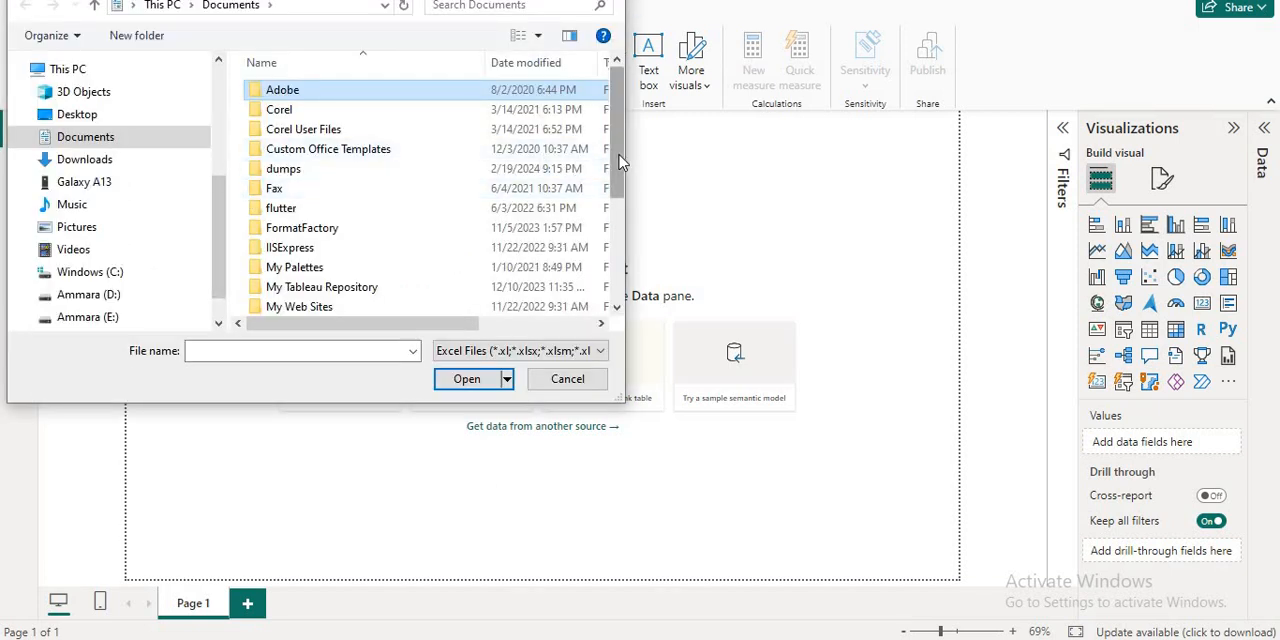
- Open the data workbook from the Documents folder and load its Sheet1 into the report
drag(617, 163, 617, 290)
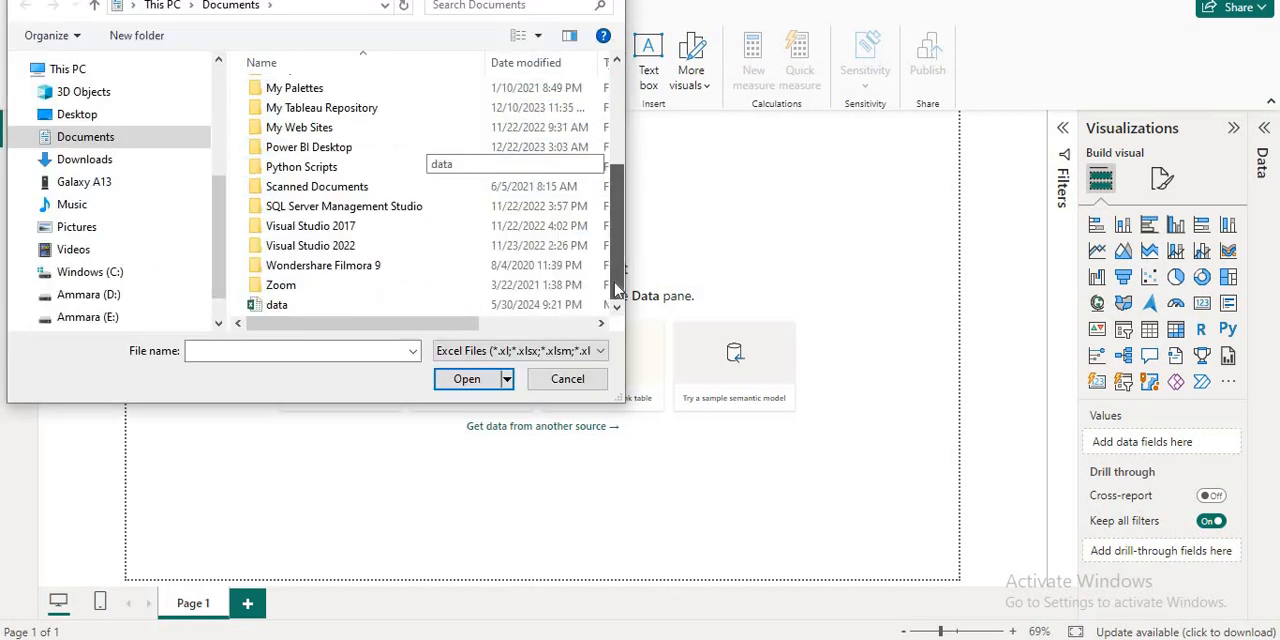
double_click(280, 305)
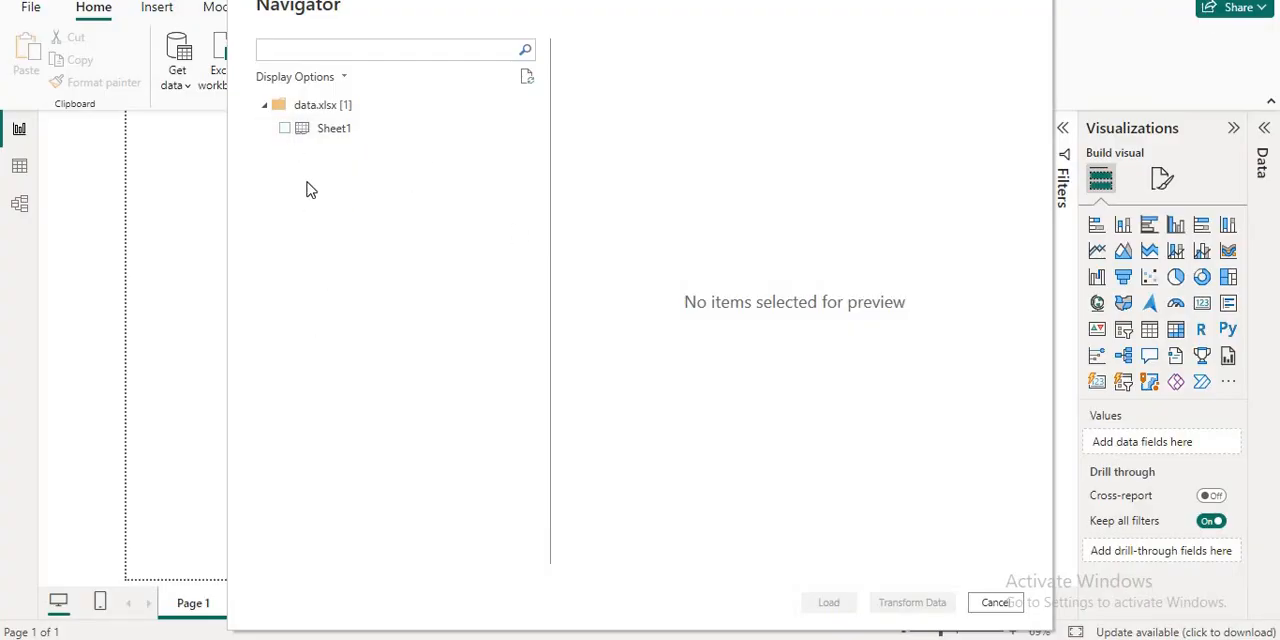
click(284, 129)
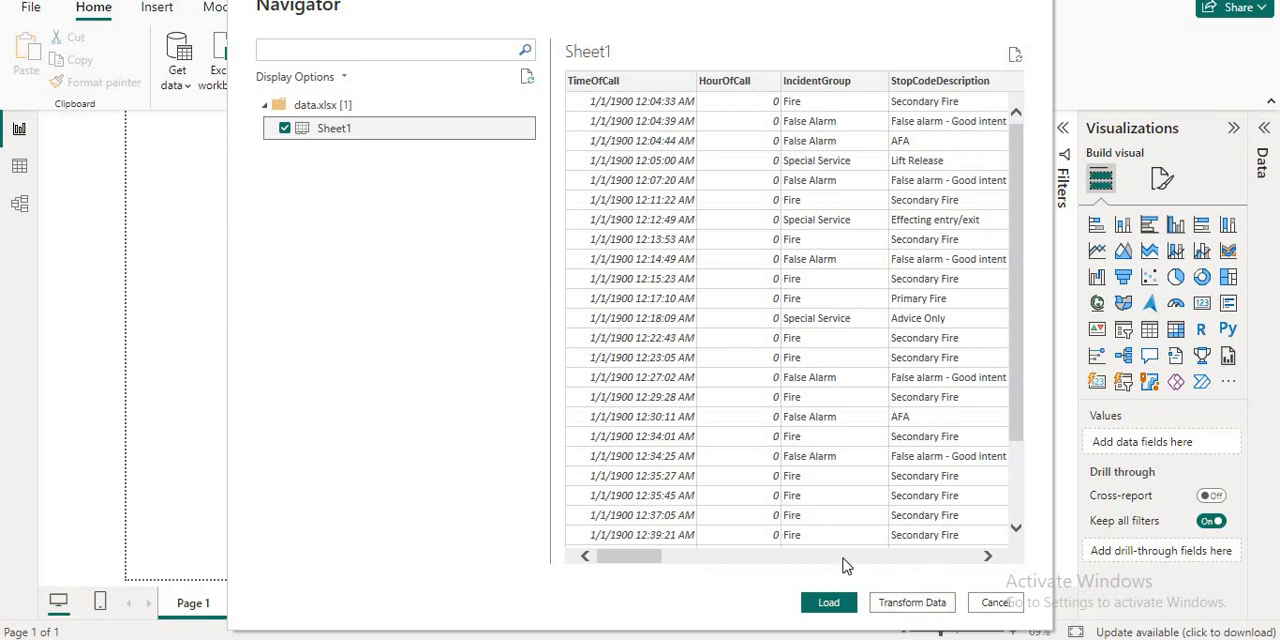
click(830, 607)
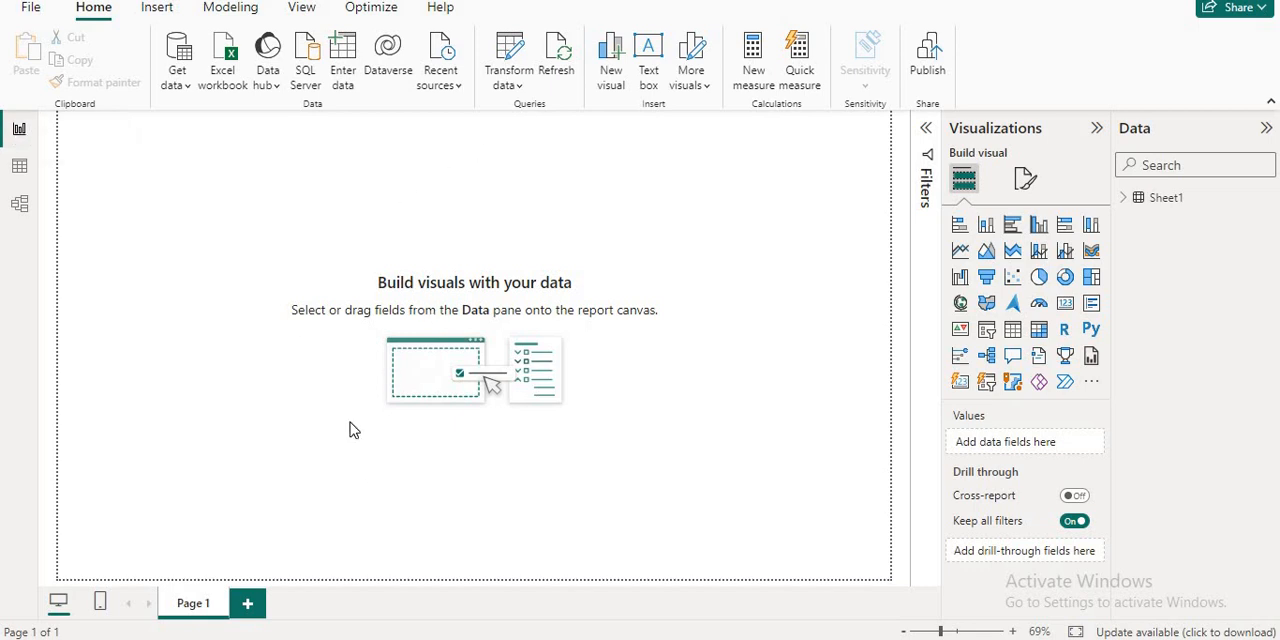
- Look at the loaded Sheet1 in Table view and Model view, and return to Report view
click(19, 172)
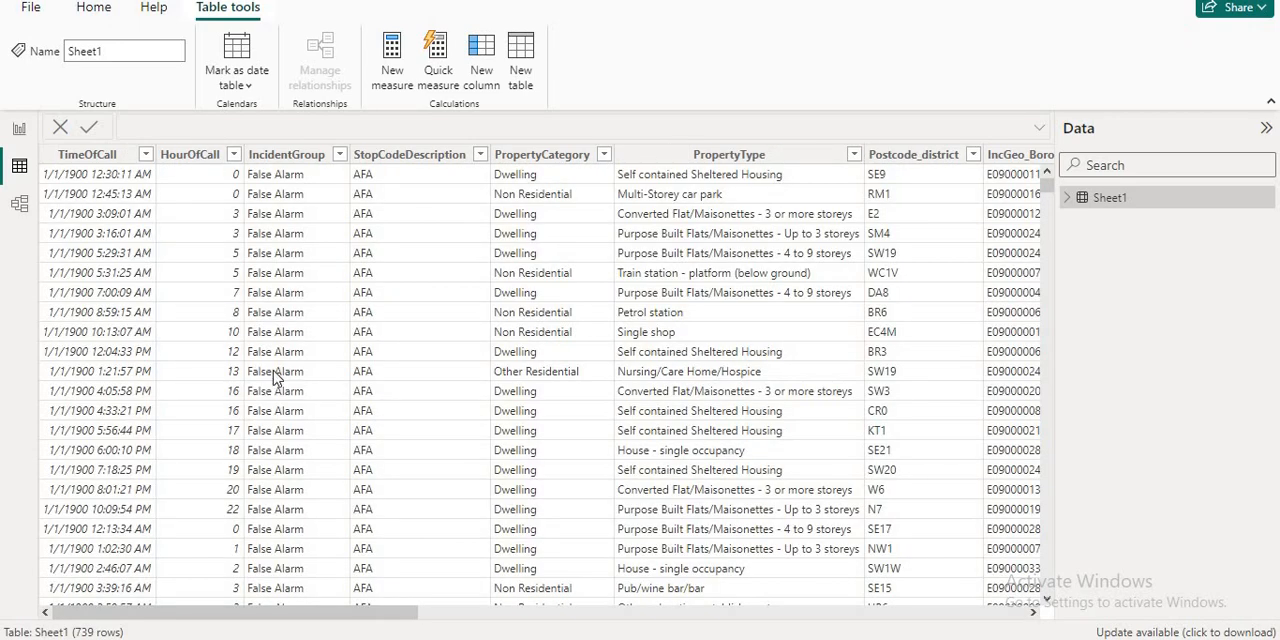
click(17, 206)
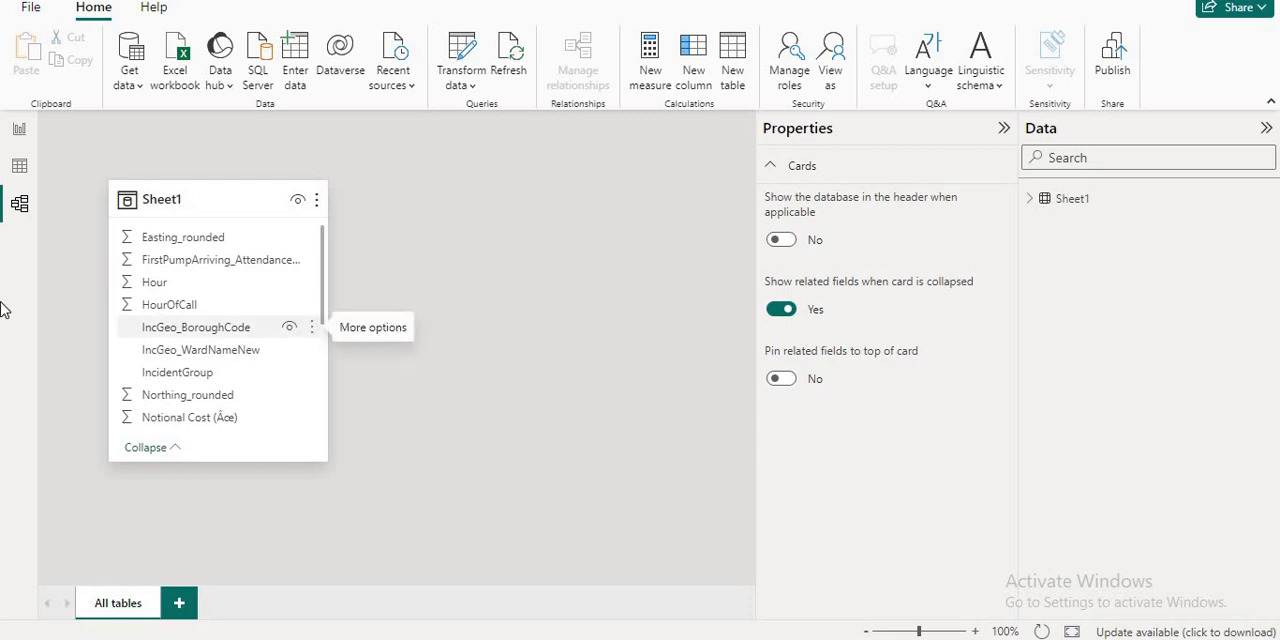
click(21, 141)
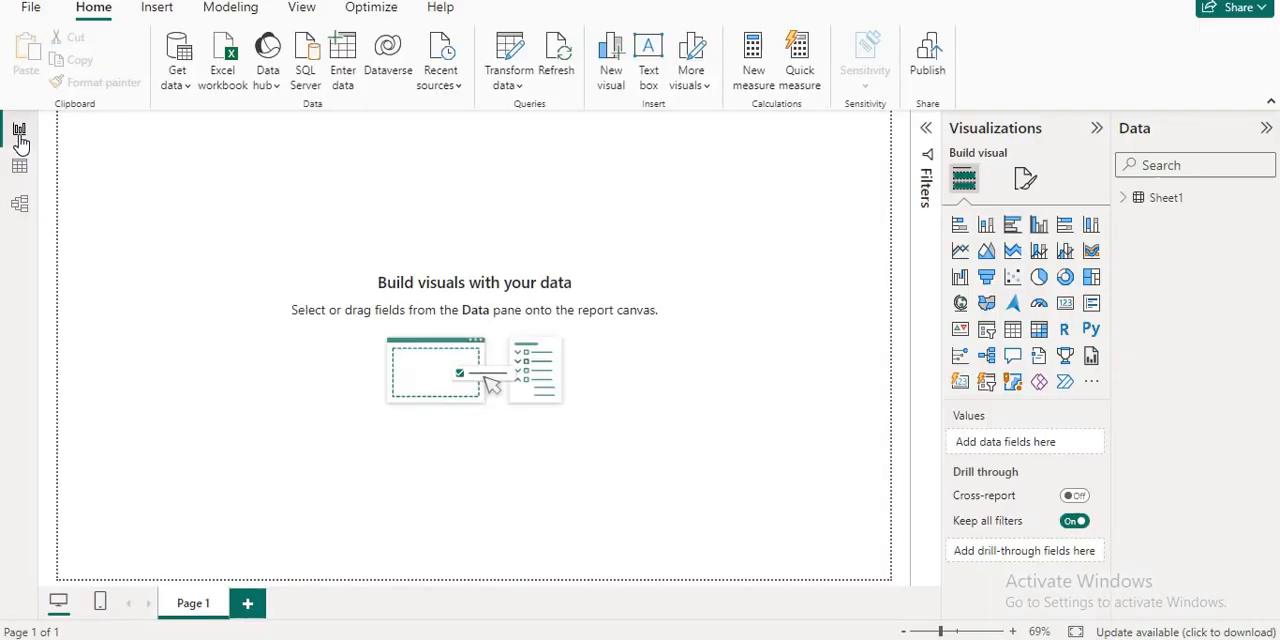
- Examine the Sheet1 columns from TimeOfCall to Hour in Table view, and go back to Report view
click(20, 166)
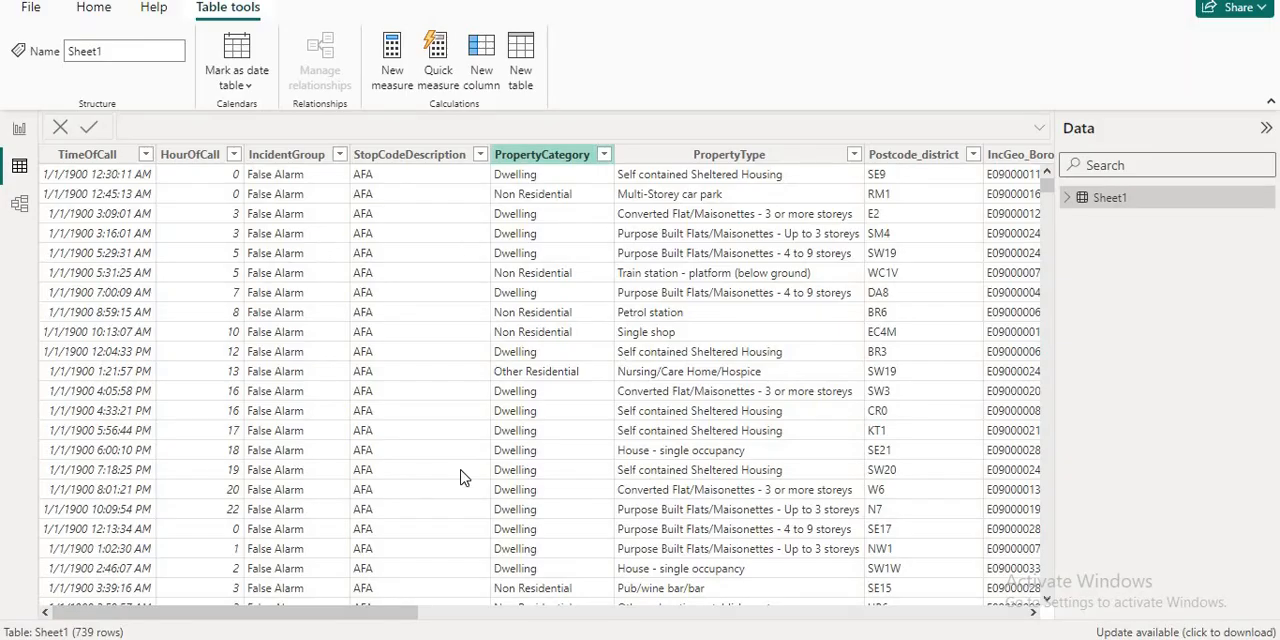
drag(358, 614, 757, 600)
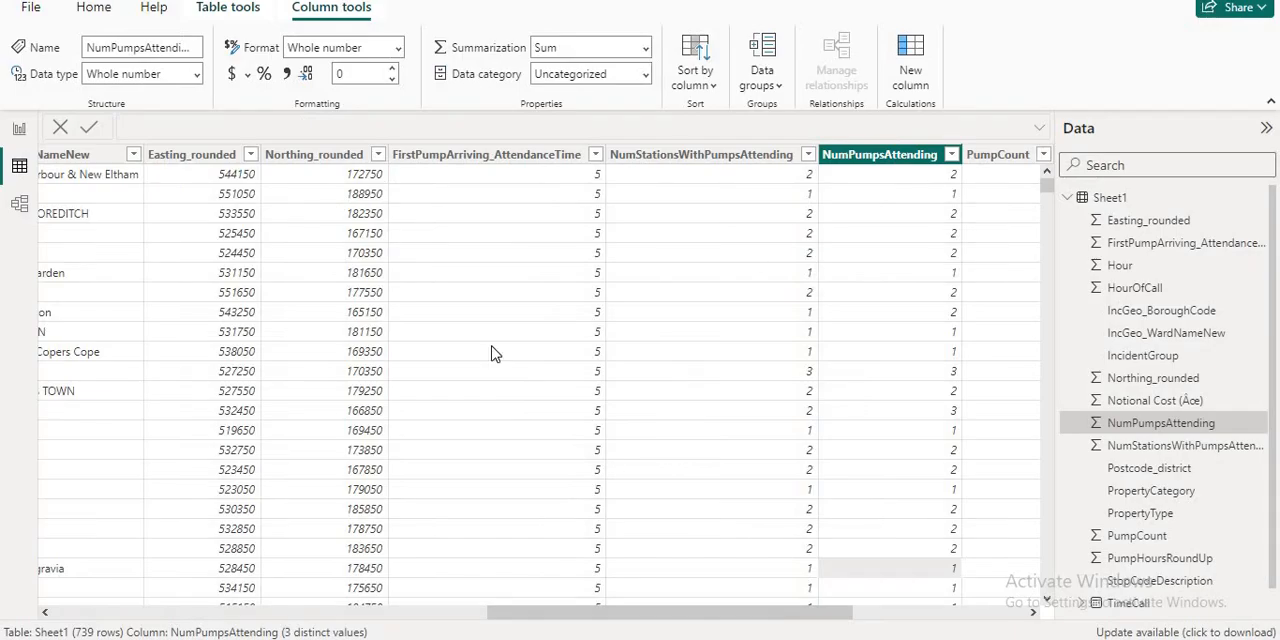
drag(809, 612, 998, 614)
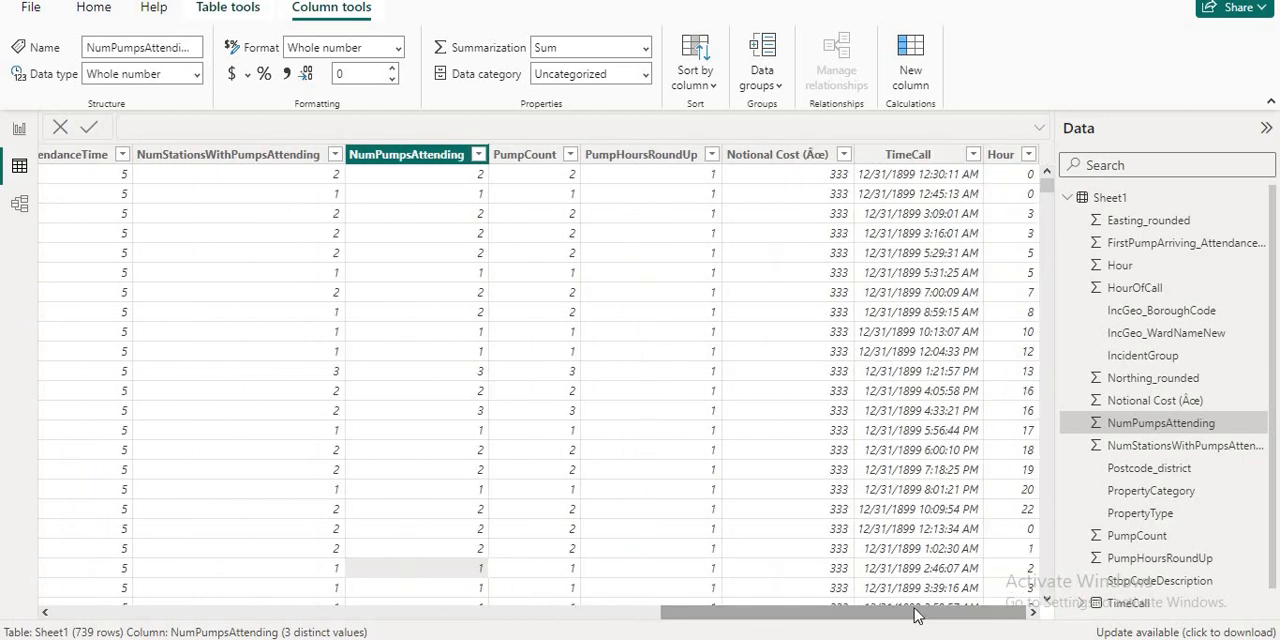
drag(919, 612, 245, 612)
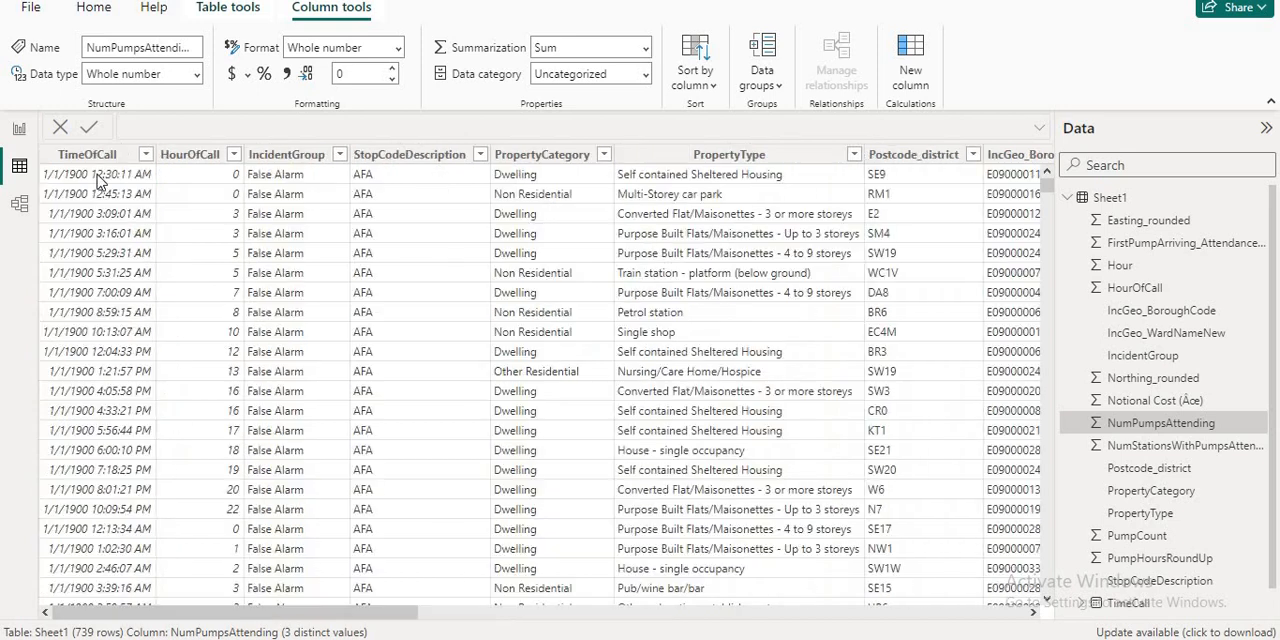
click(19, 129)
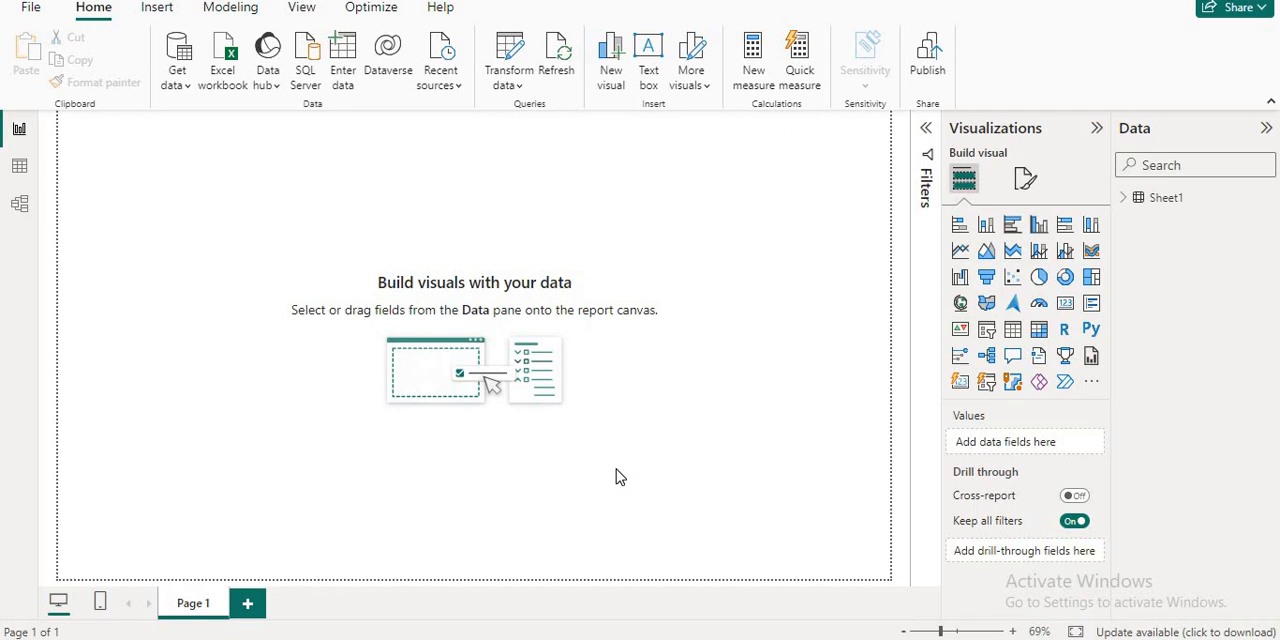
- Switch to MySQL Workbench and temporarily enlarge the action output to review the executed queries
click(697, 638)
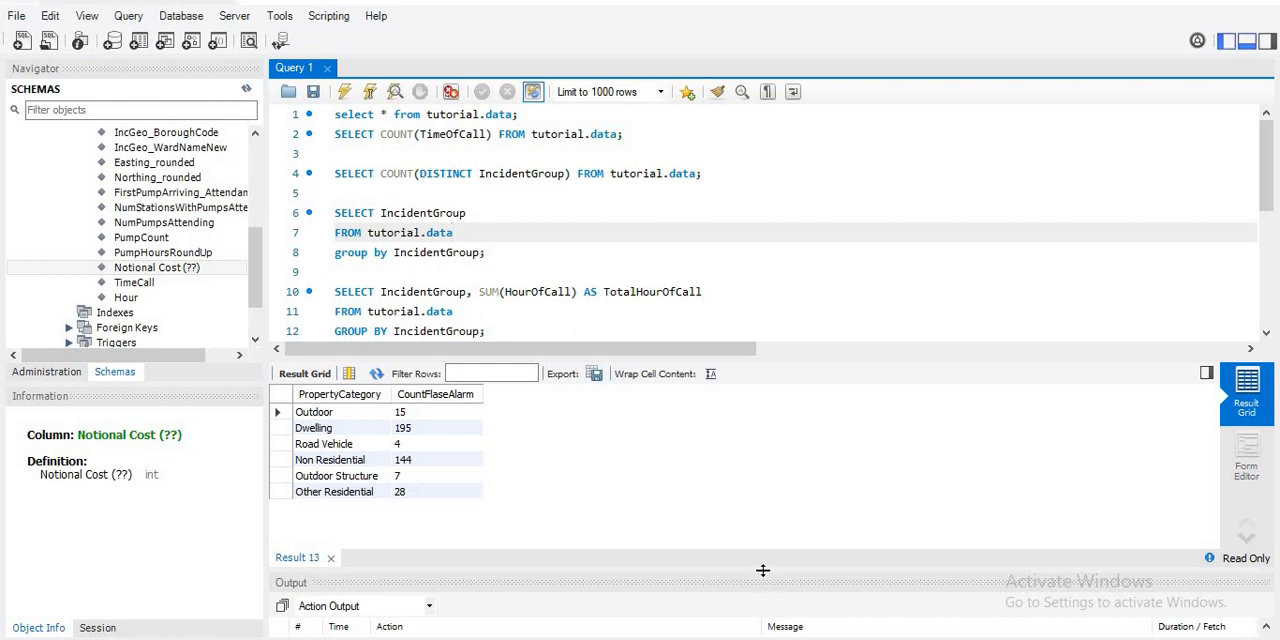
drag(762, 568, 765, 383)
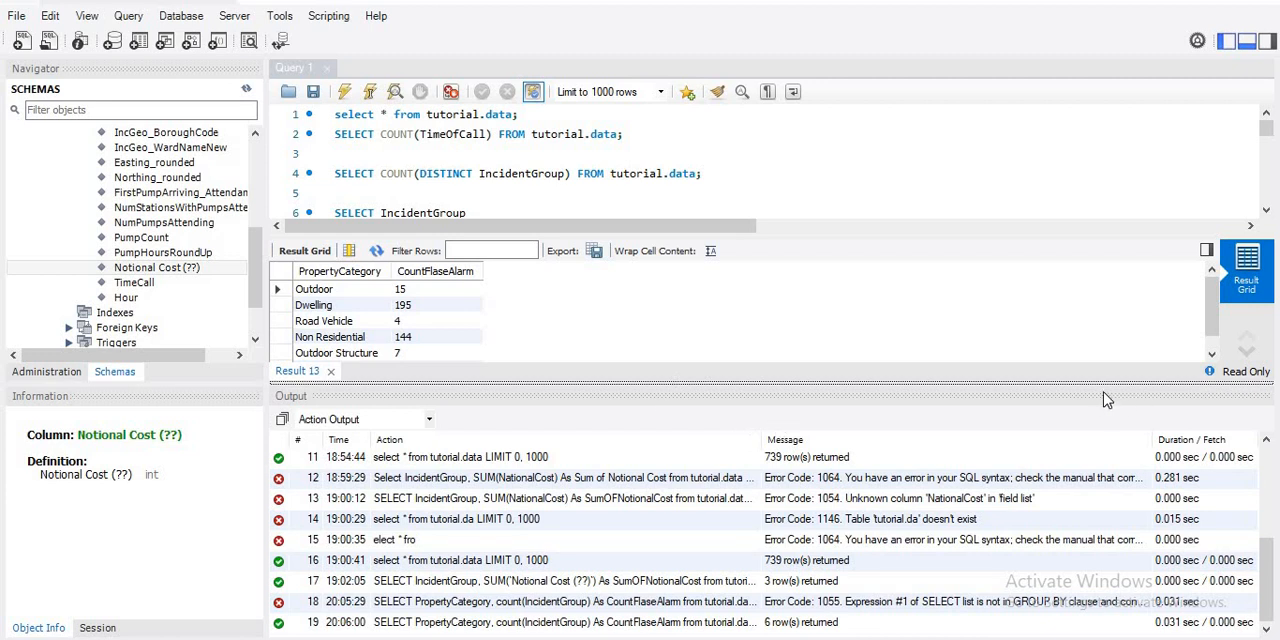
drag(1098, 383, 1131, 557)
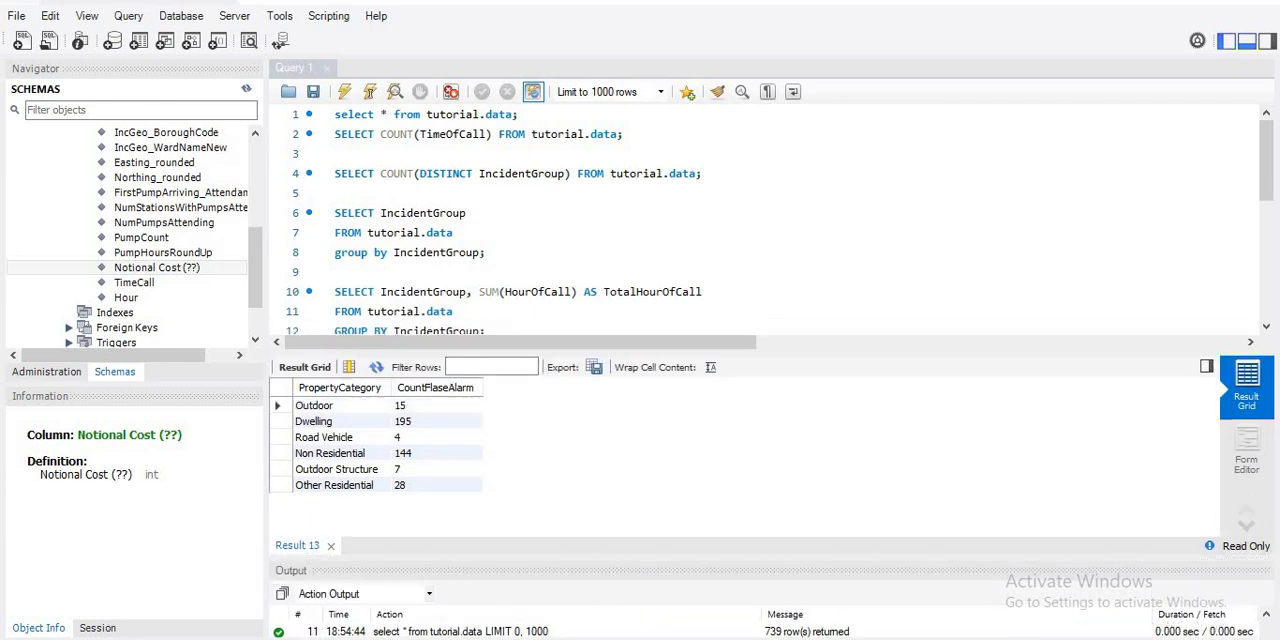
- Check the source data in the Excel worksheet and return to MySQL Workbench
key(alt+Tab)
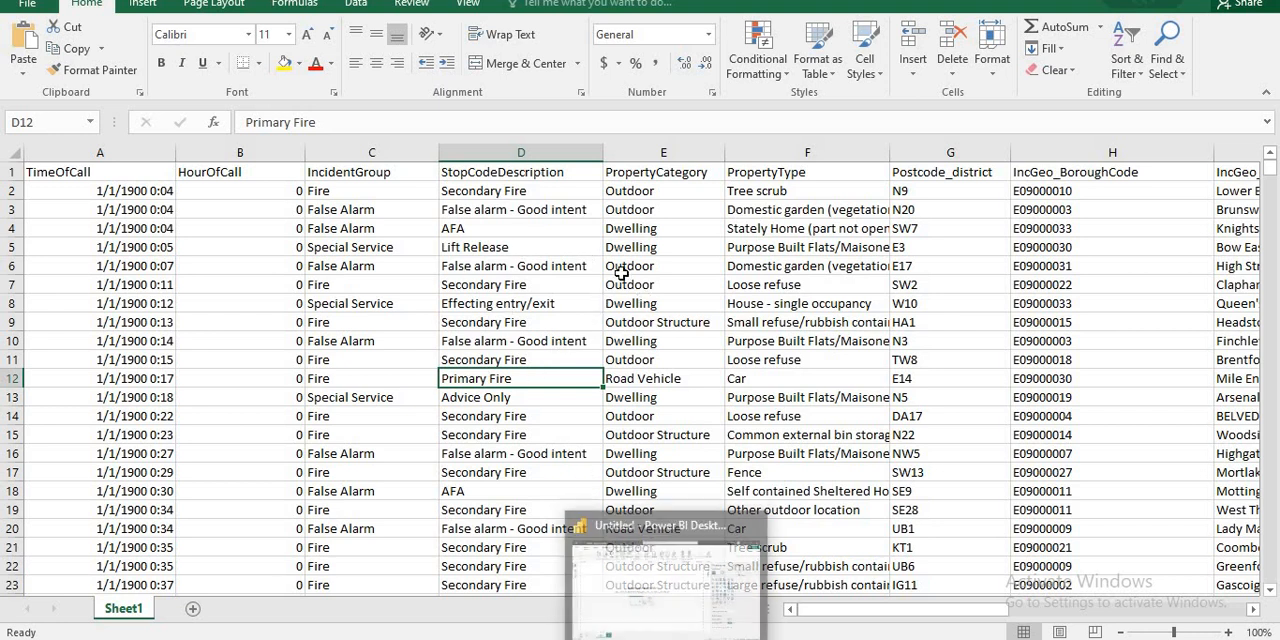
click(618, 284)
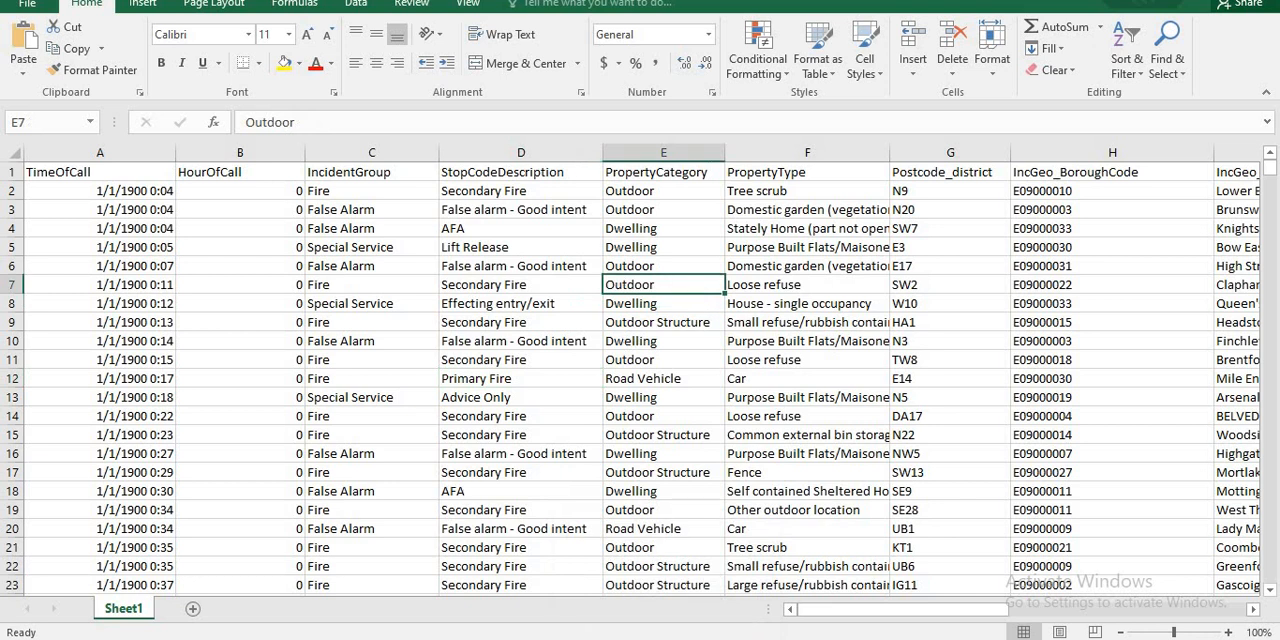
mouse_move(620, 638)
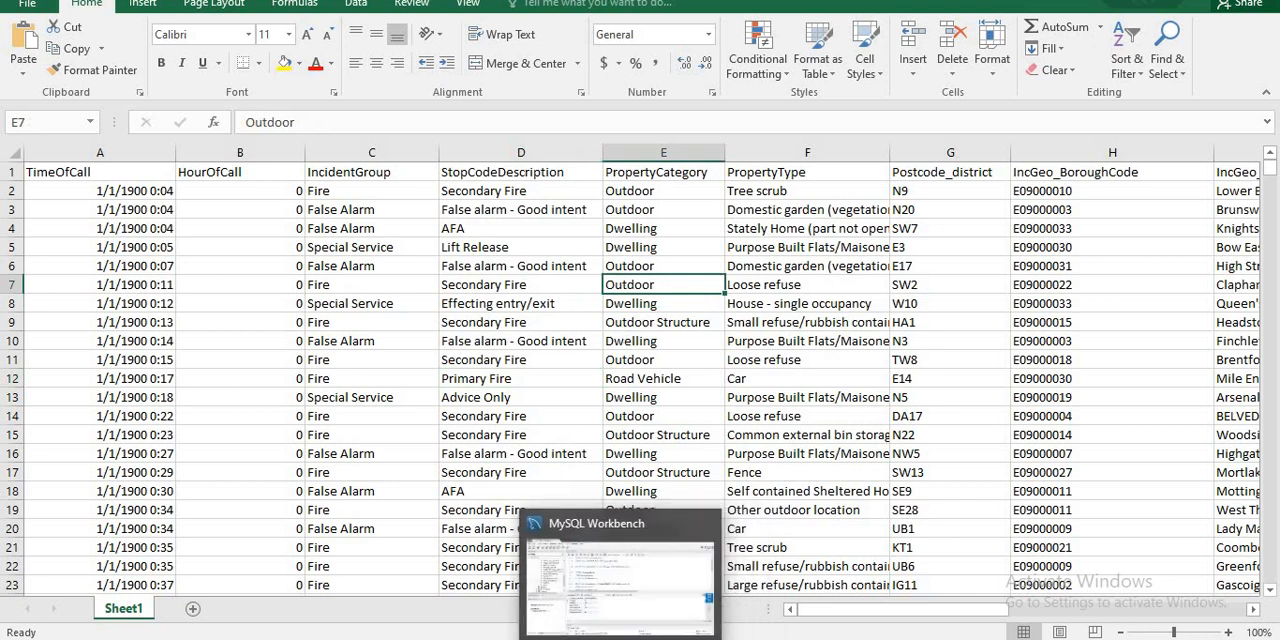
click(620, 580)
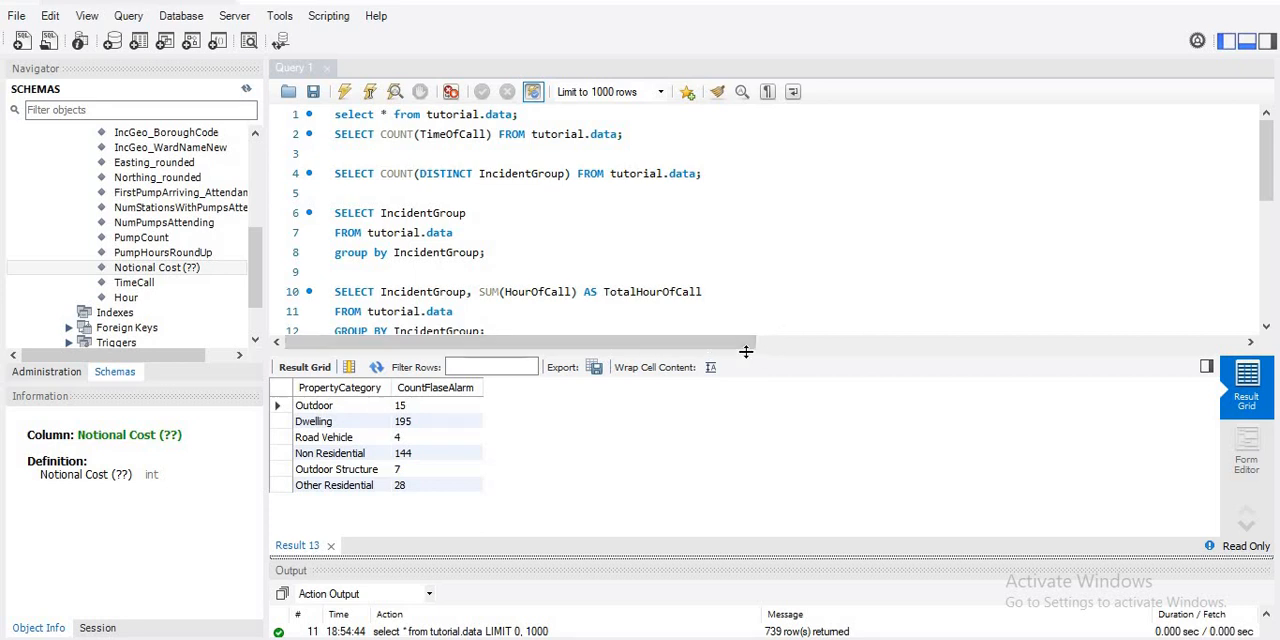
- Enlarge the query editor and place the cursor on the empty line above the TotalHourOfCall query
drag(745, 352, 747, 408)
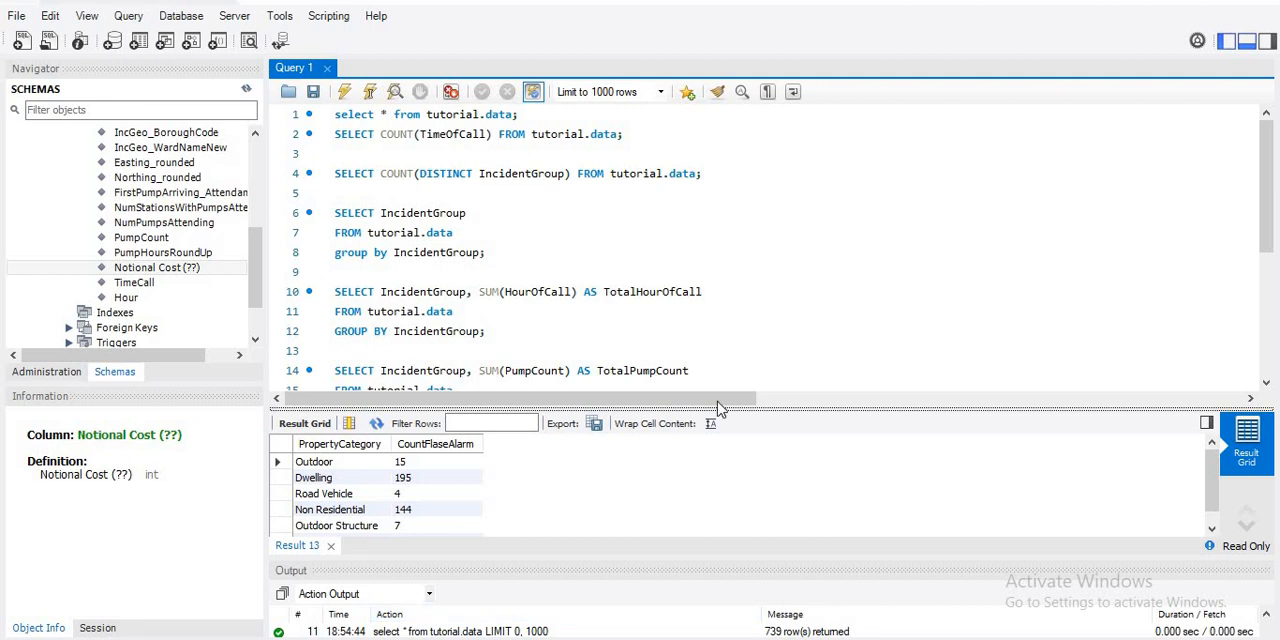
click(669, 283)
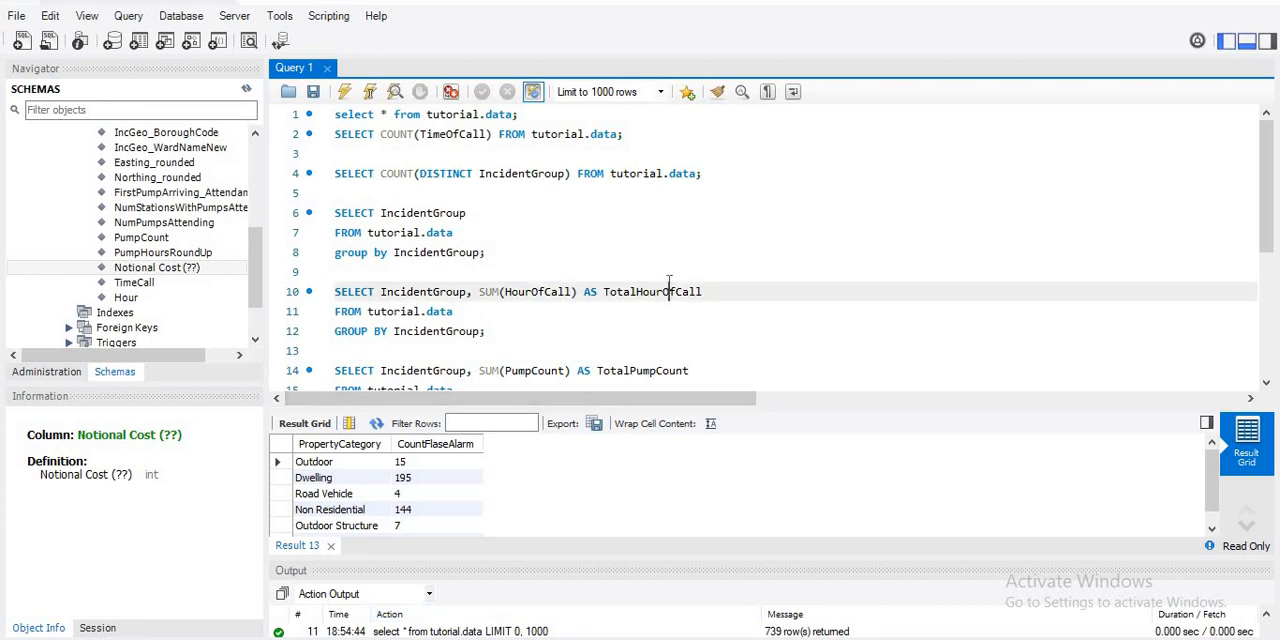
key(Up)
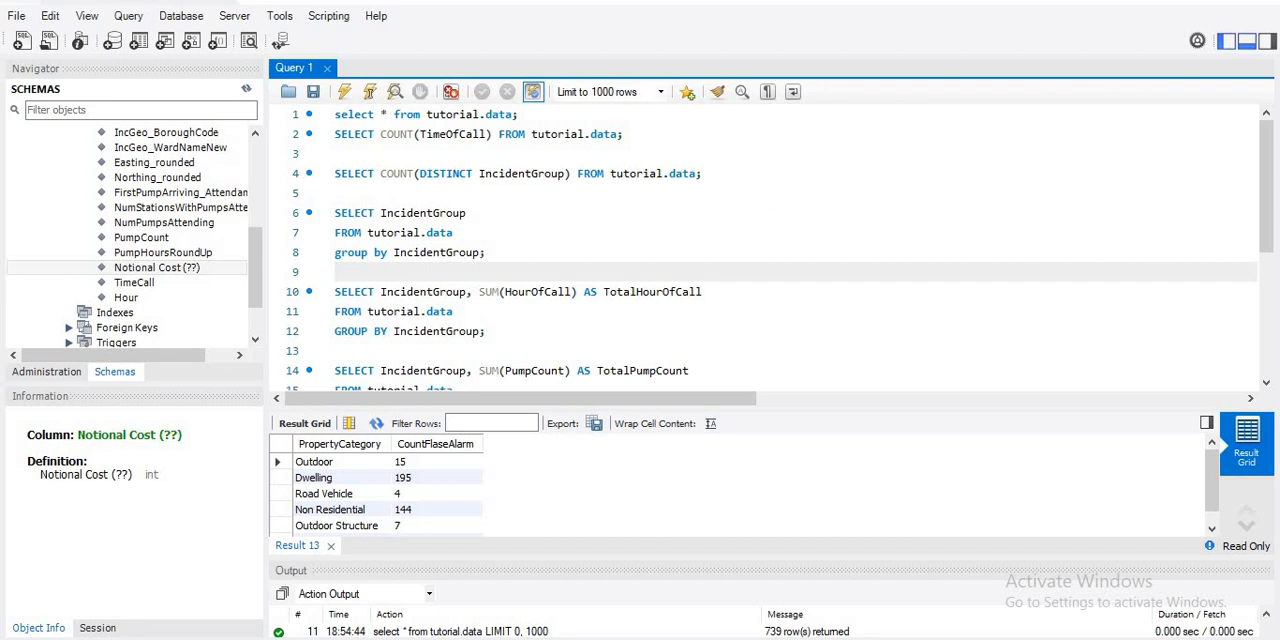
- Search Windows for MySQL Workbench 8.0 CE and launch a new instance of it
key(alt+Tab)
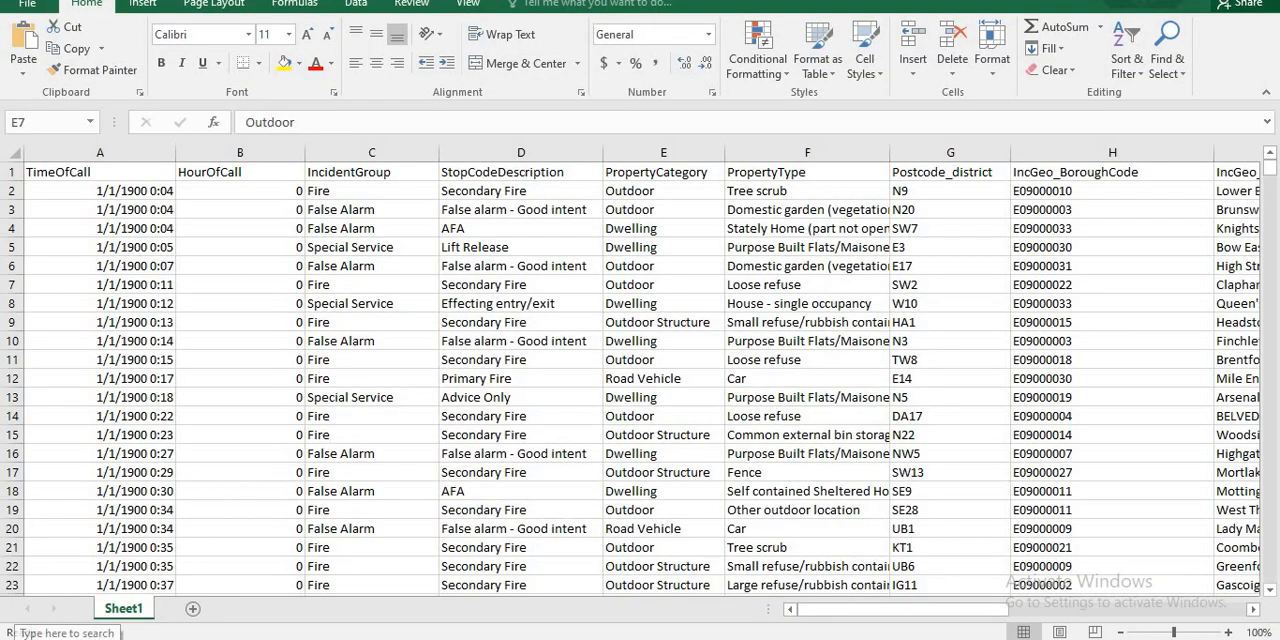
click(67, 639)
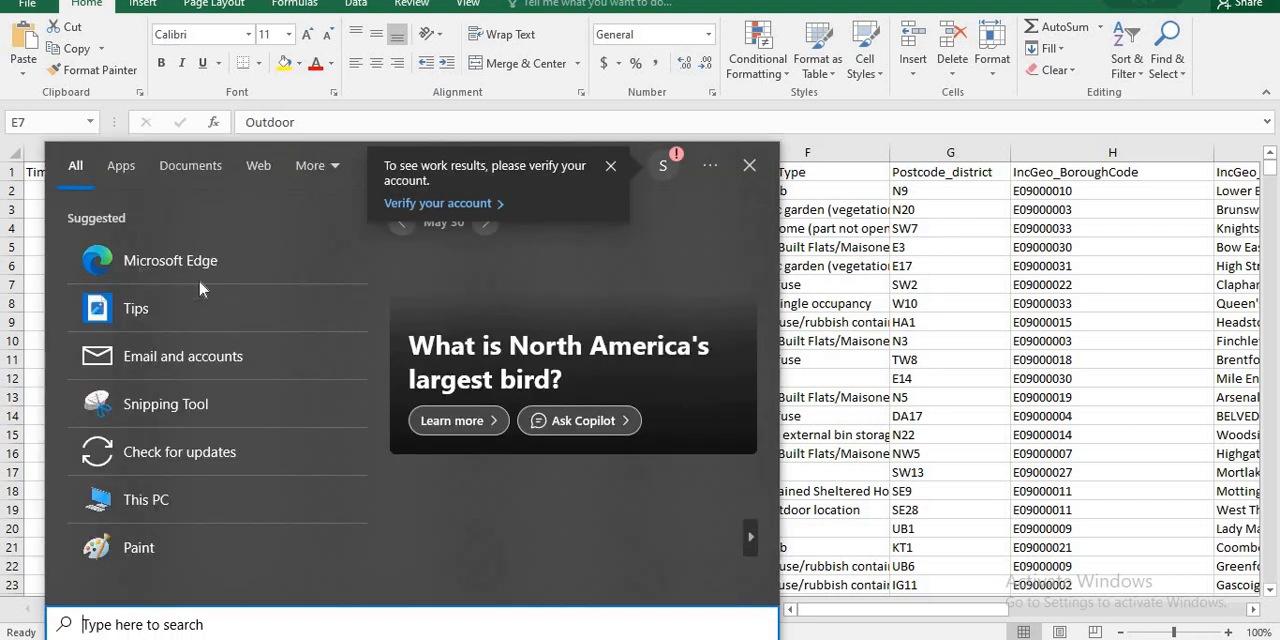
text(m)
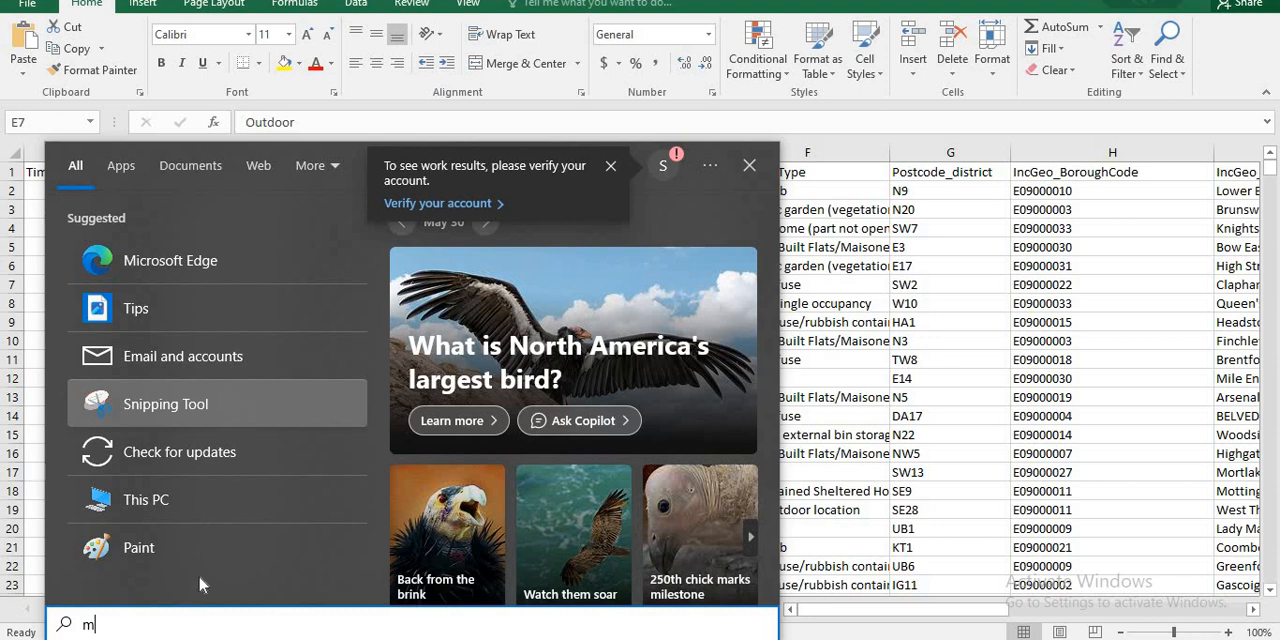
text(y)
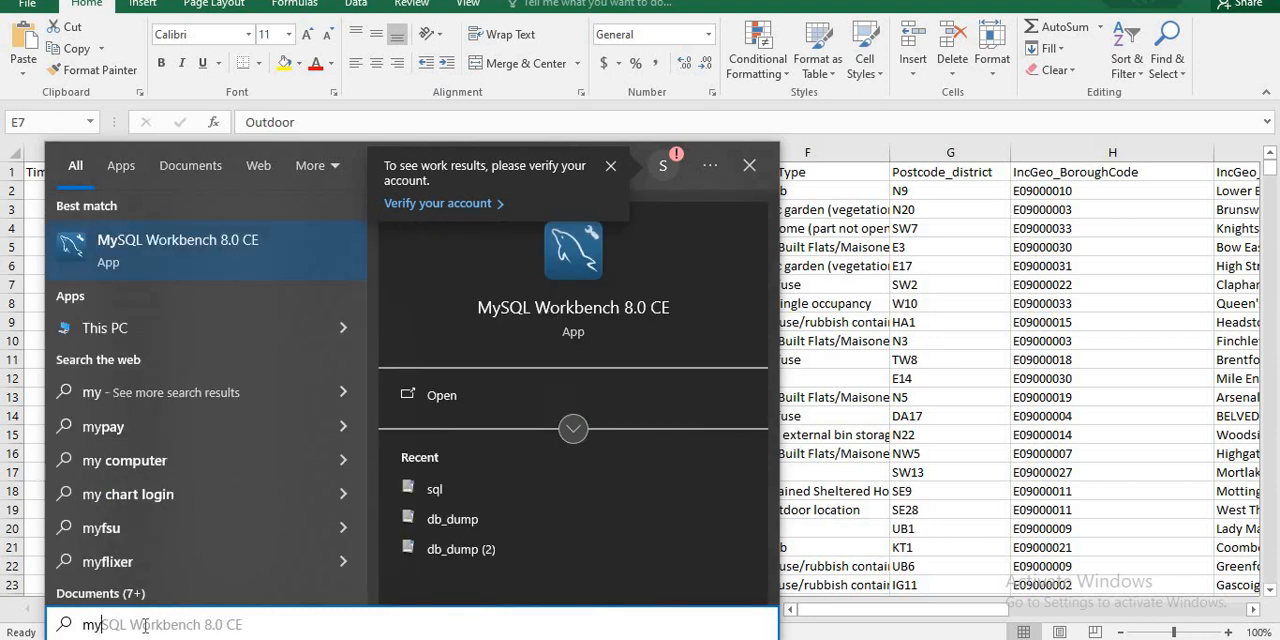
click(186, 248)
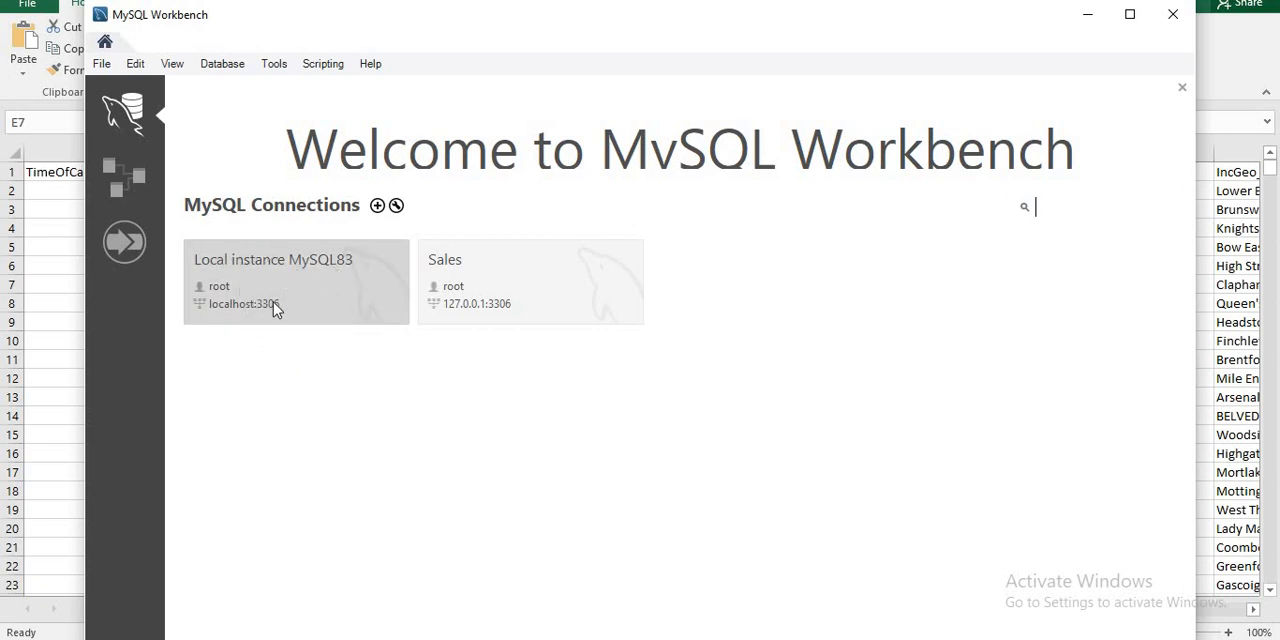
- Connect to Local instance MySQL83 with the root password, continue past the version warning, and maximize the window
click(318, 284)
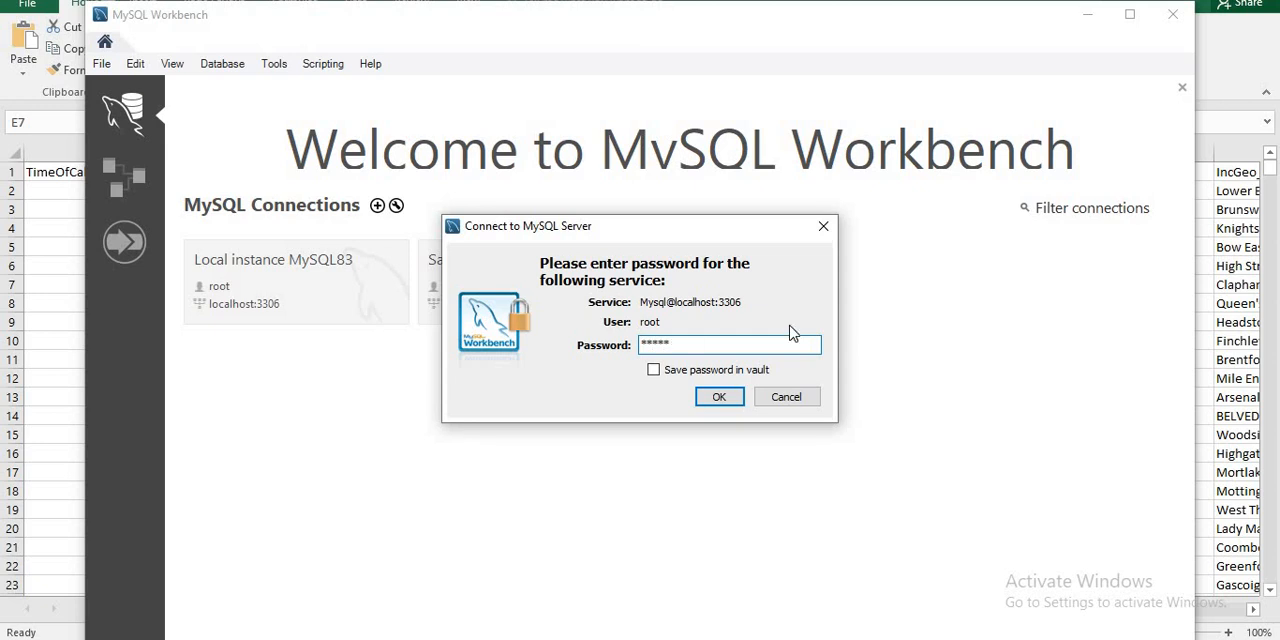
click(718, 397)
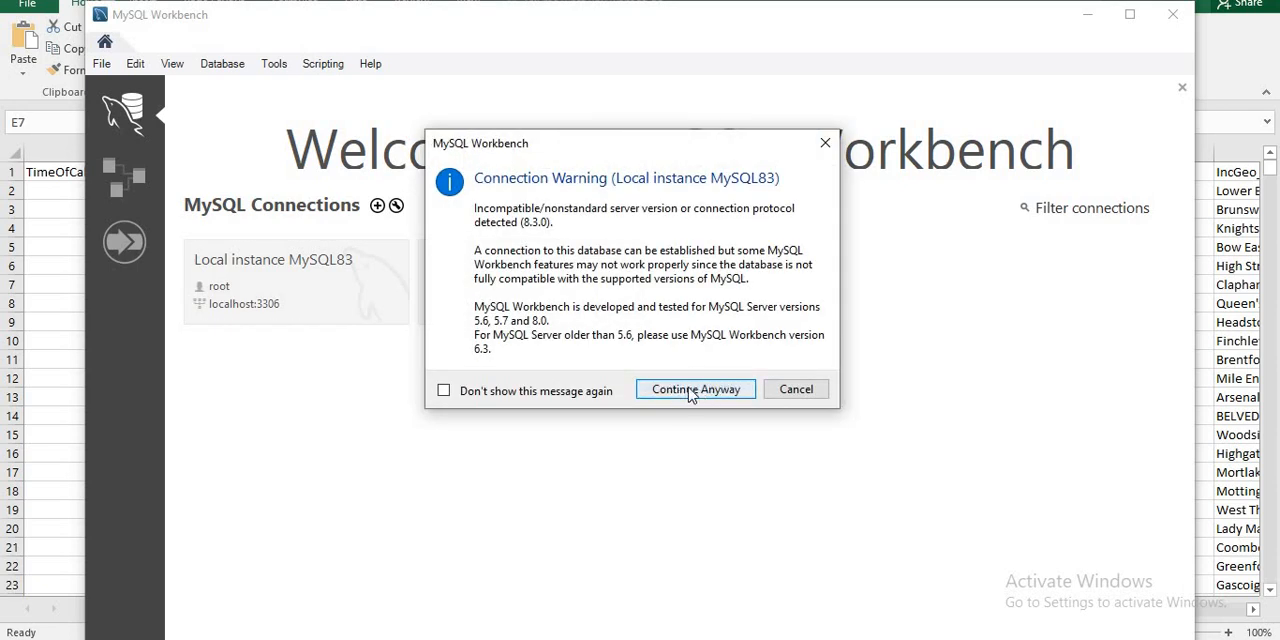
click(683, 392)
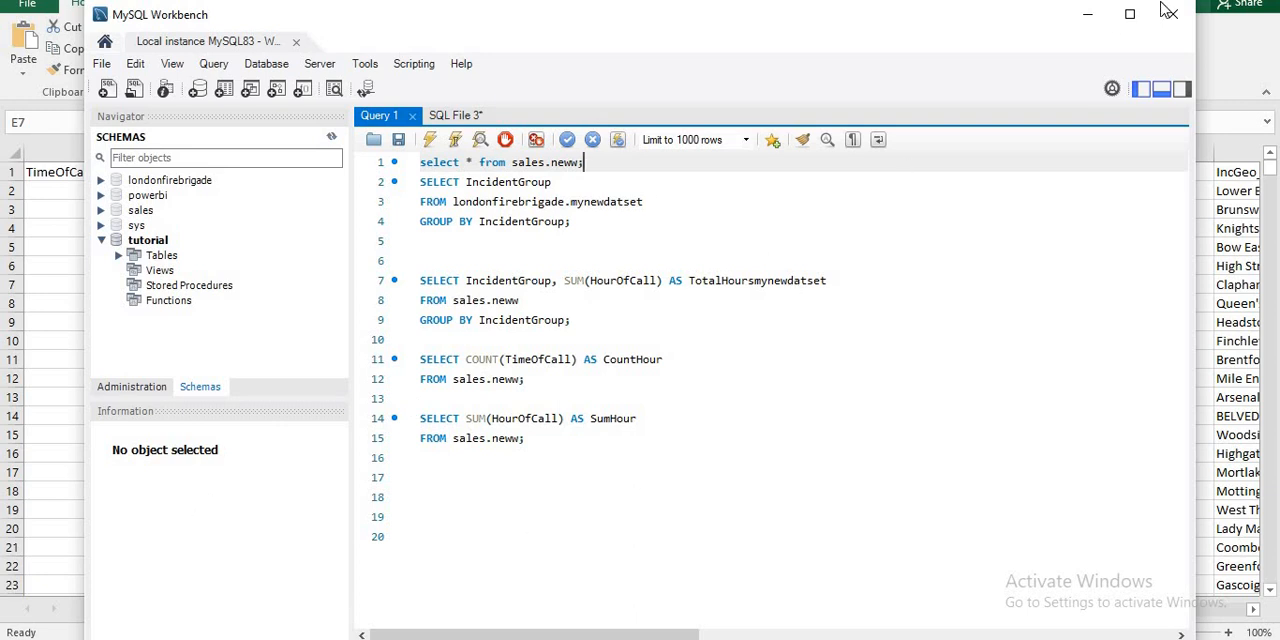
click(1130, 15)
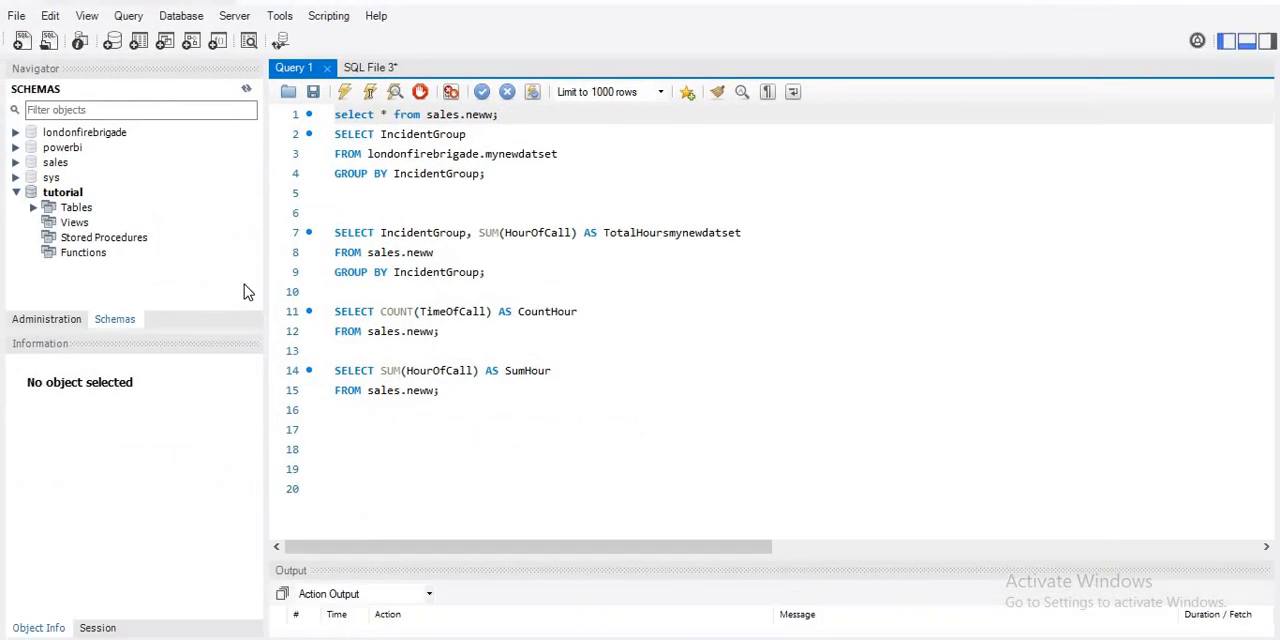
click(113, 42)
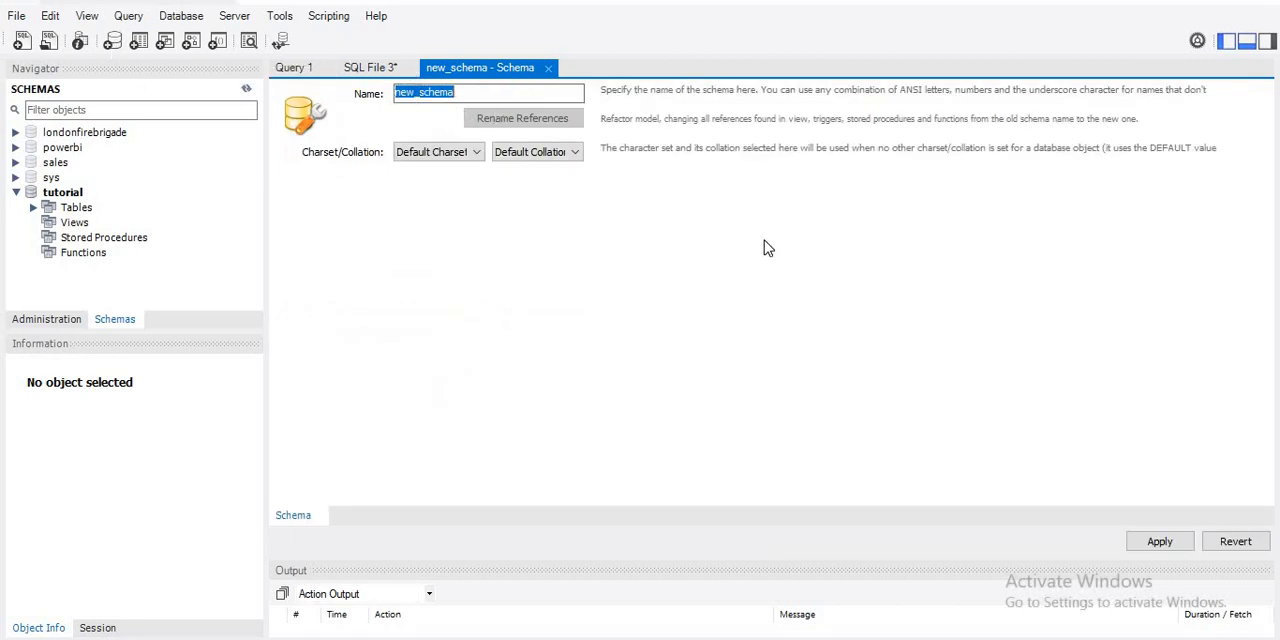
click(478, 92)
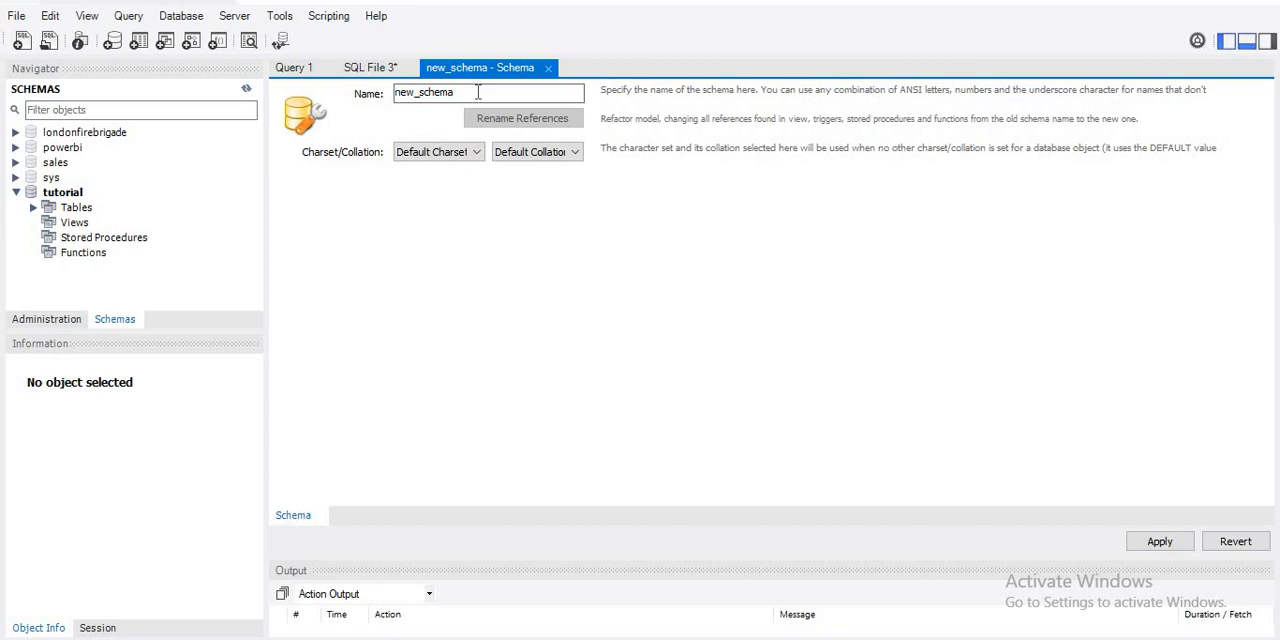
drag(456, 92, 380, 93)
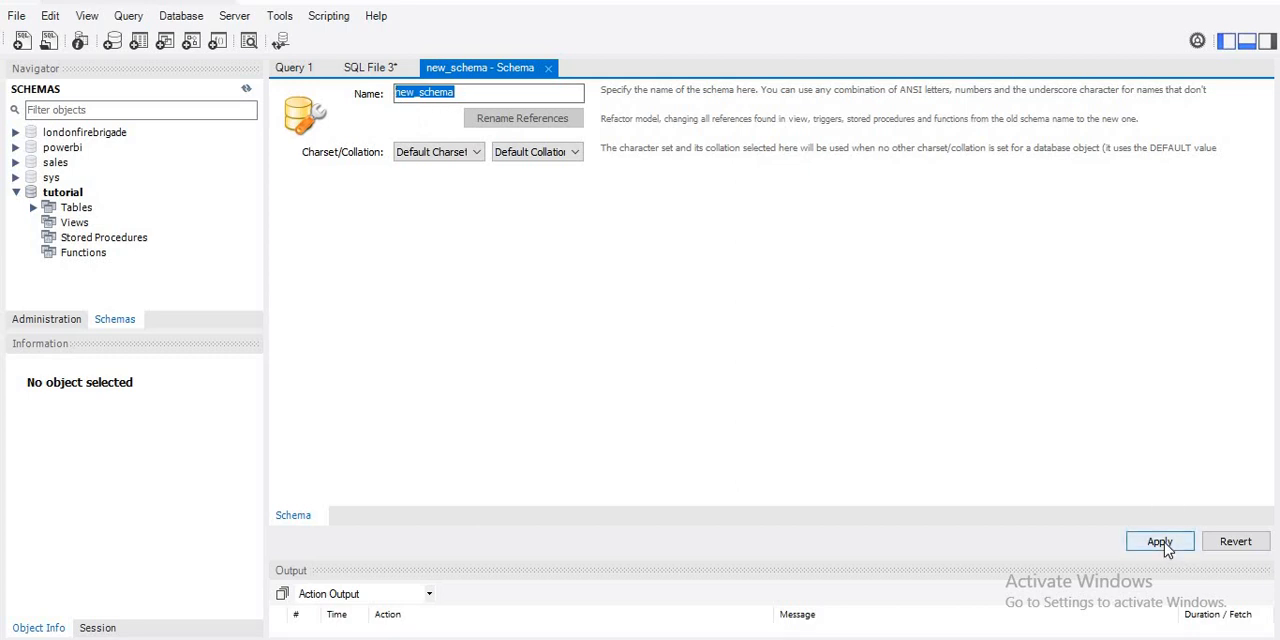
click(548, 68)
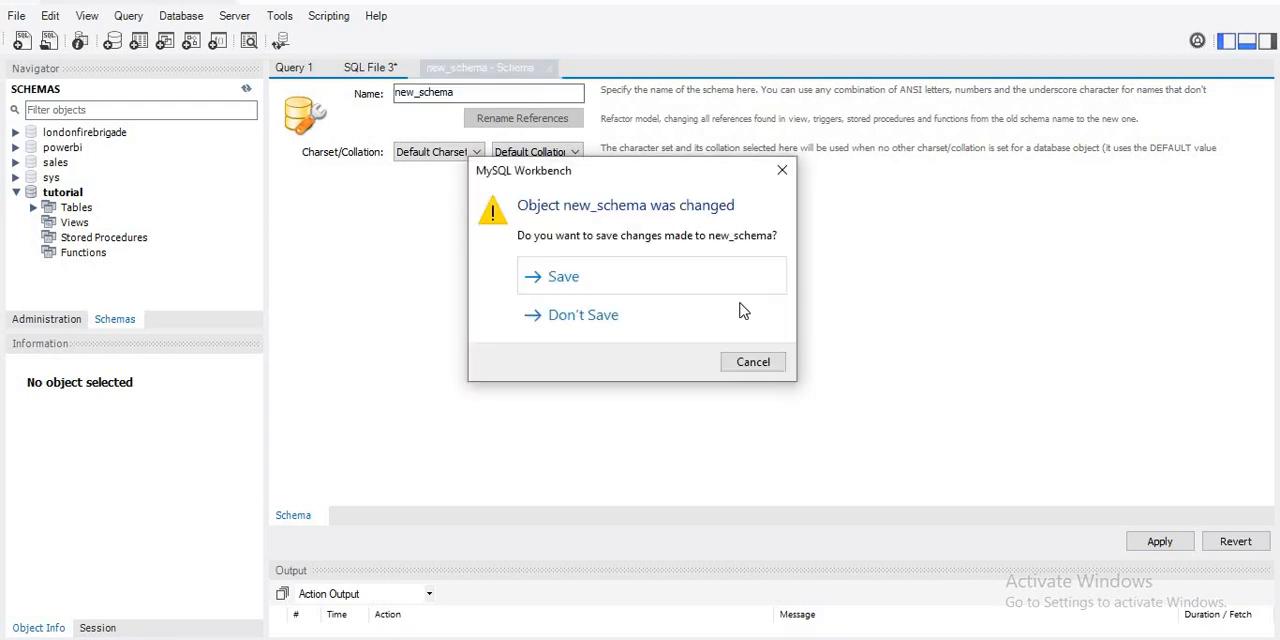
click(638, 324)
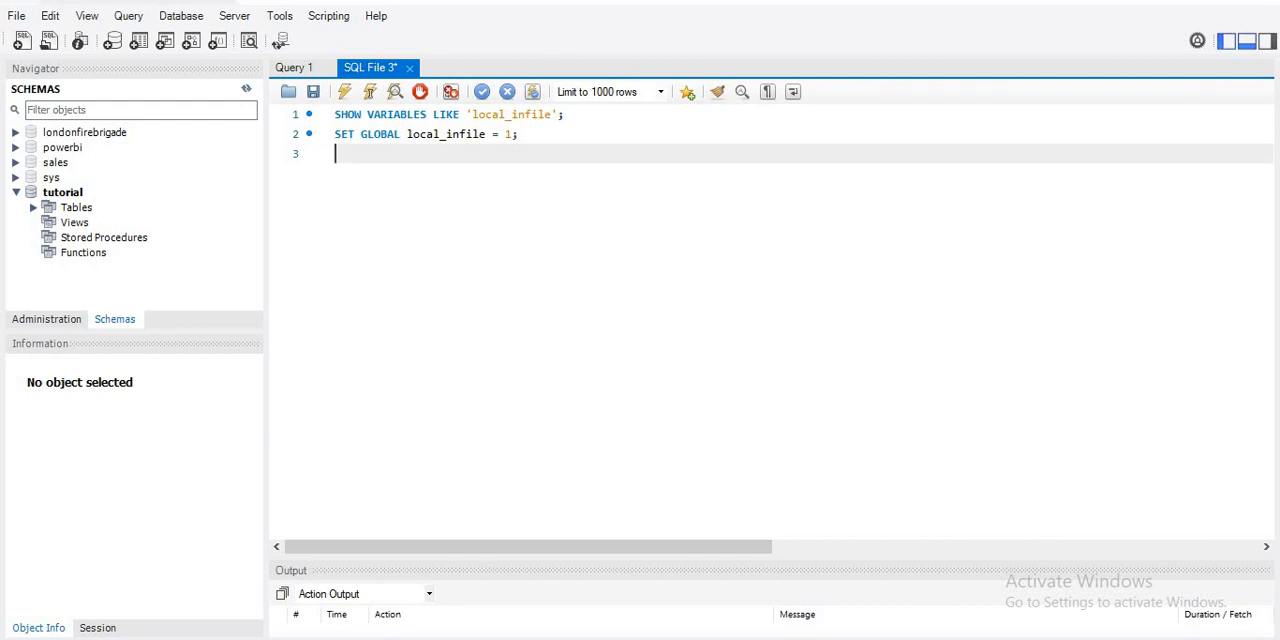
- Expand the tables of the londonfirebrigade schema, and glance at the source worksheet in Excel before returning to MySQL Workbench
key(alt+Tab)
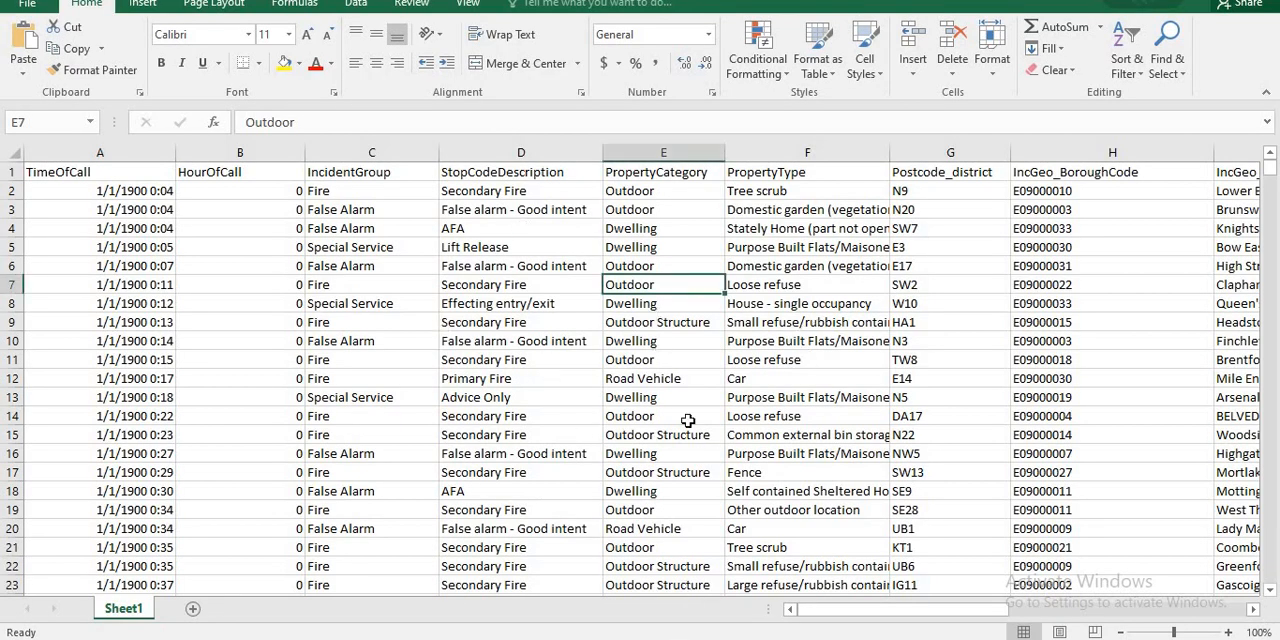
key(alt+Tab)
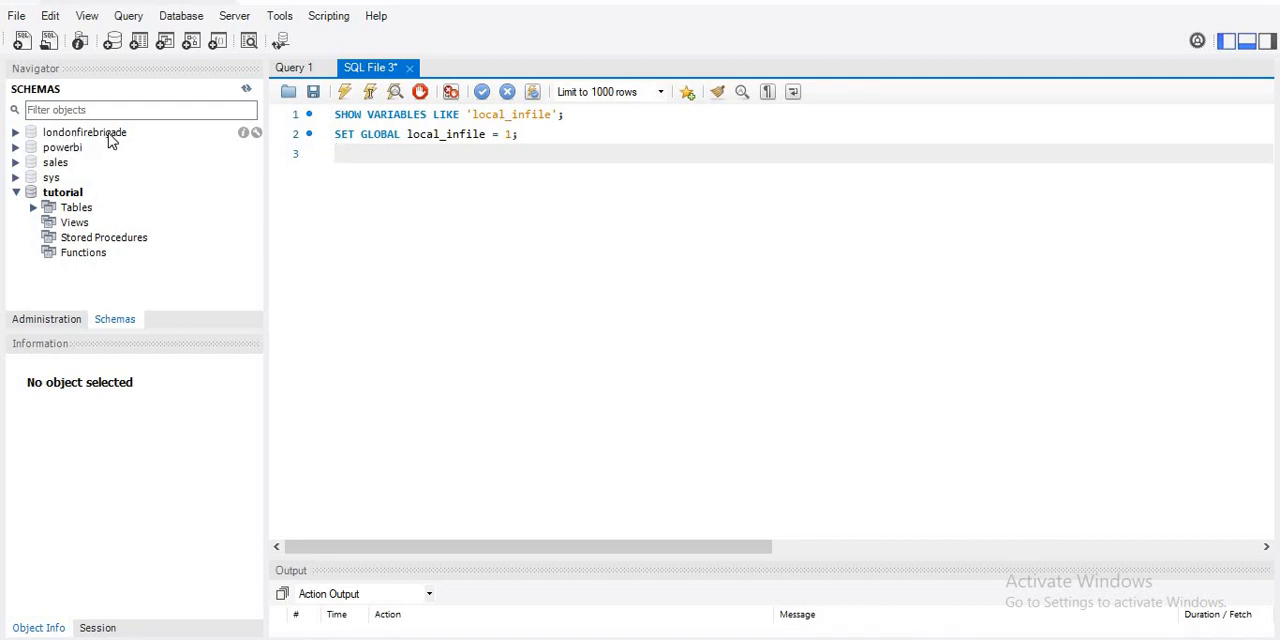
click(16, 132)
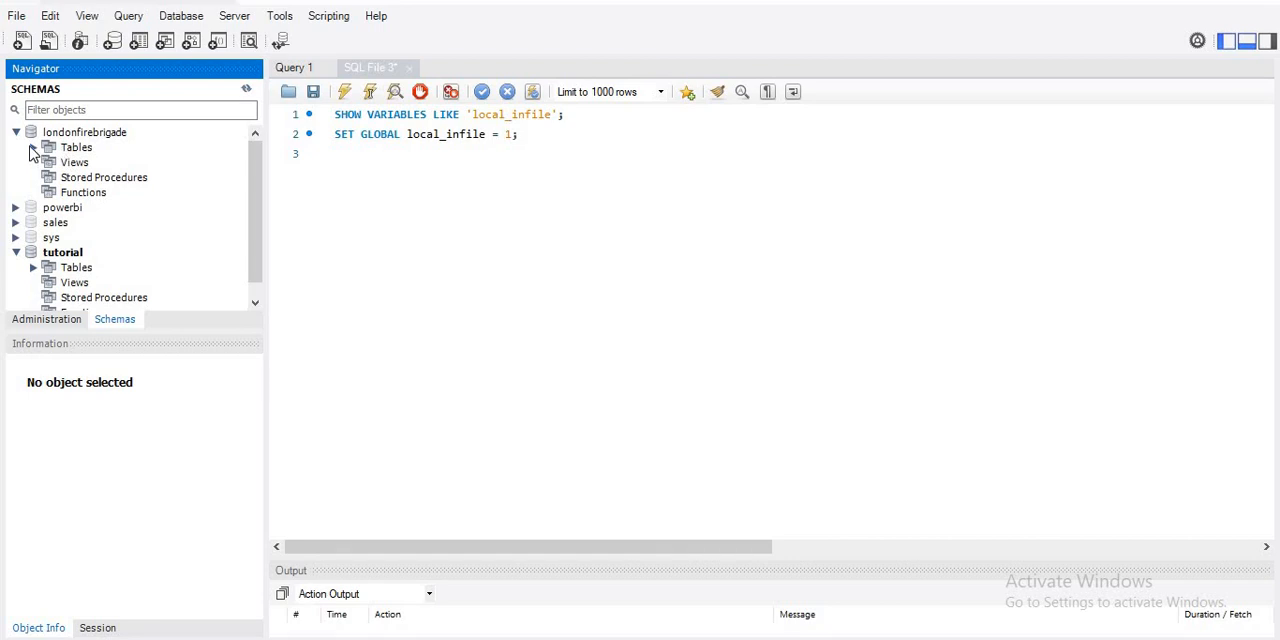
click(31, 151)
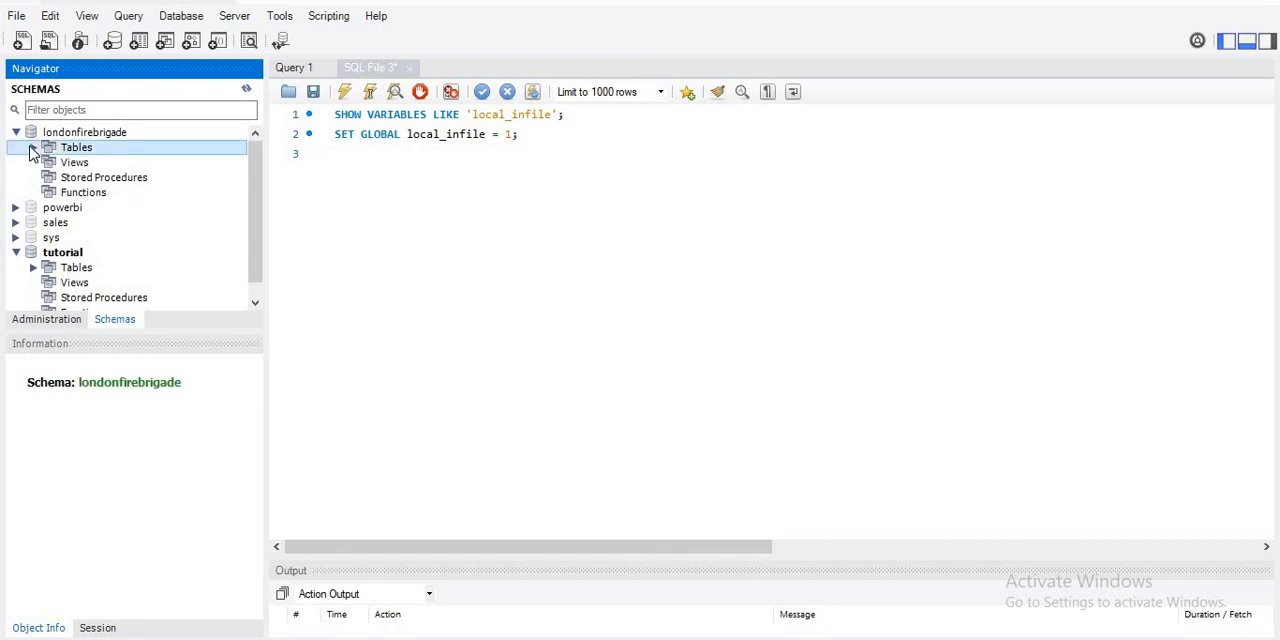
click(33, 147)
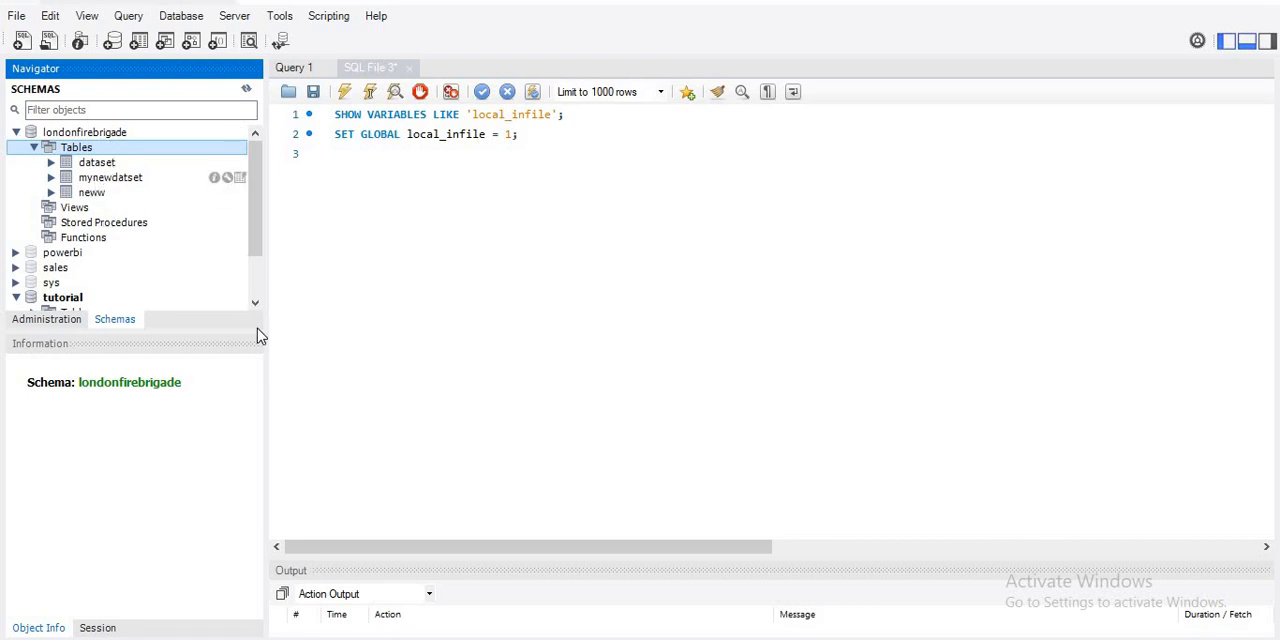
key(alt+Tab)
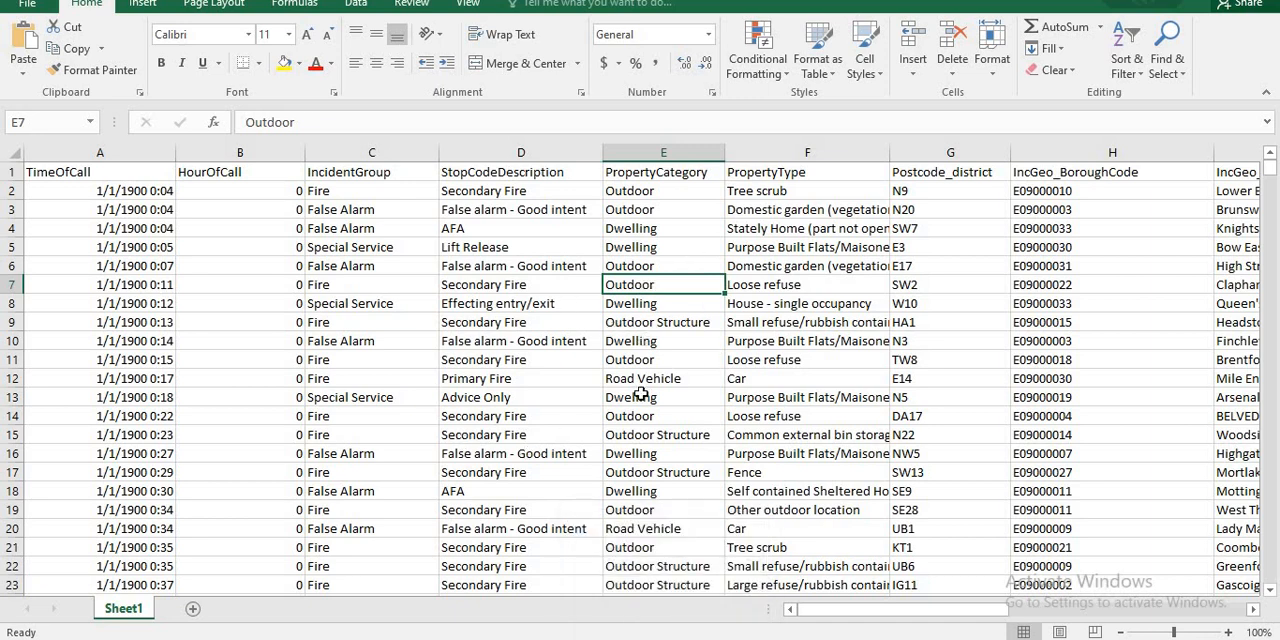
key(alt+Tab)
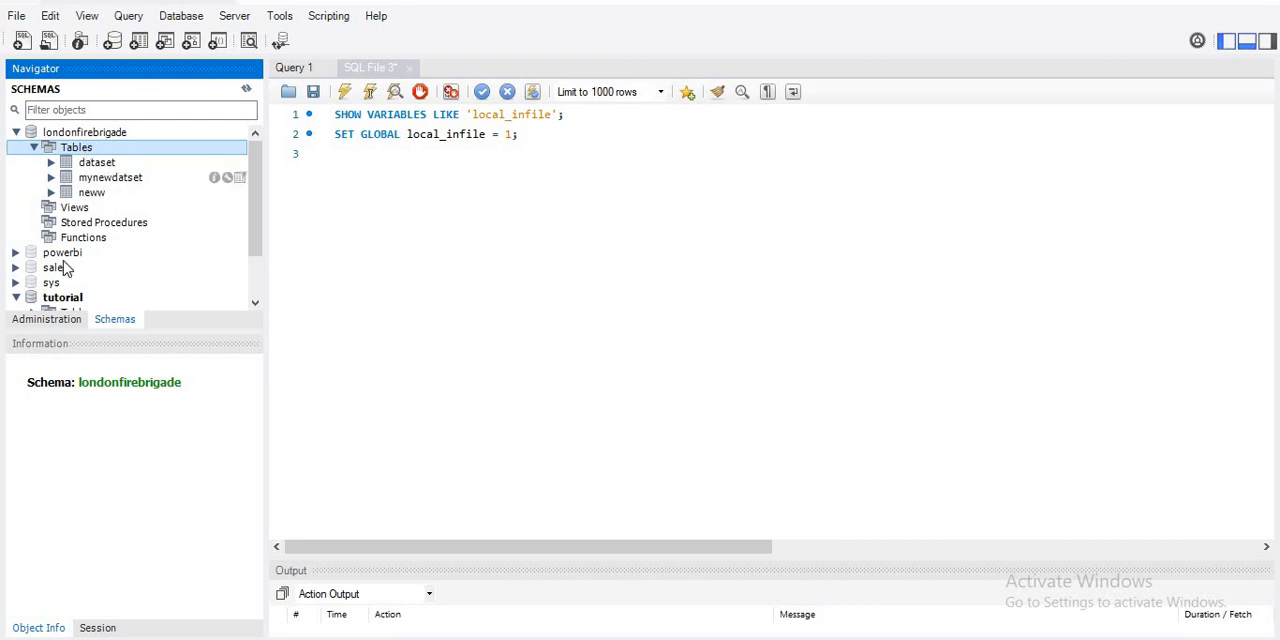
- Start the Table Data Import Wizard for the londonfirebrigade tables and choose data.csv from the Documents folder
right_click(80, 153)
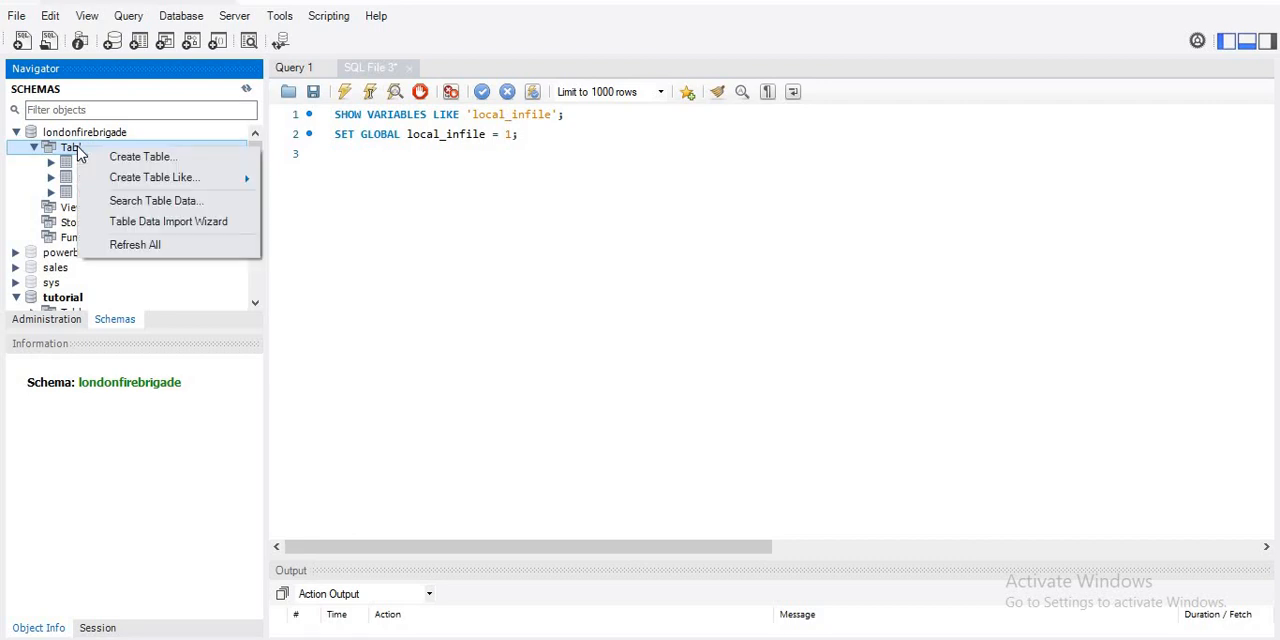
click(168, 222)
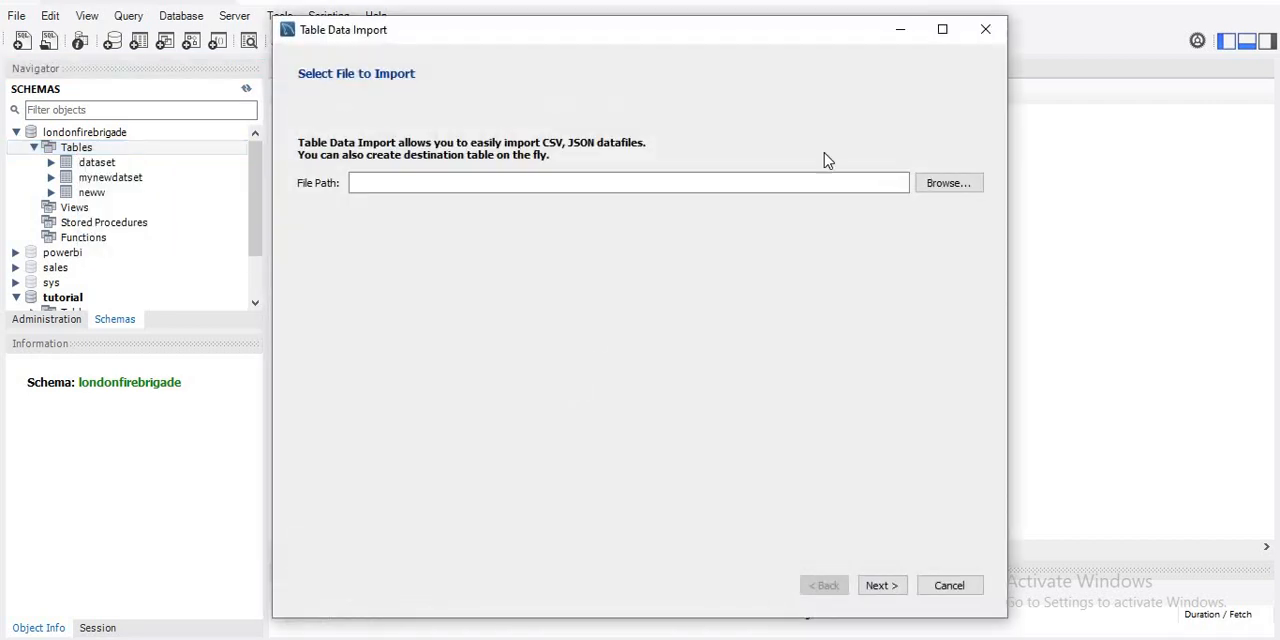
click(947, 186)
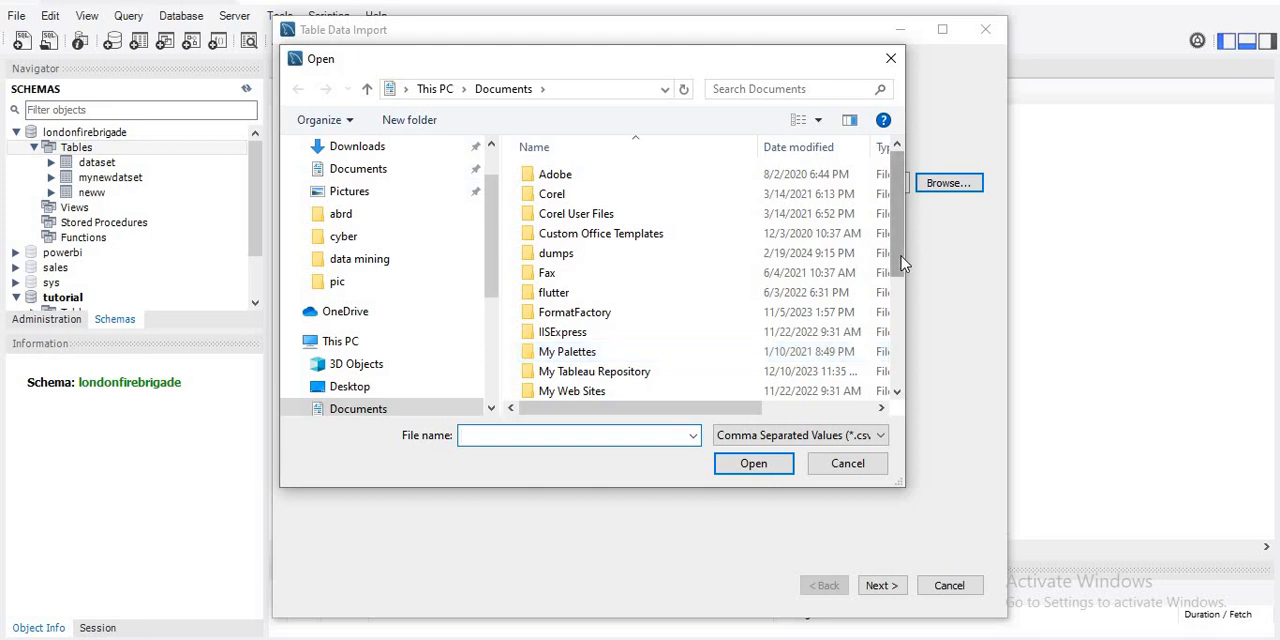
drag(901, 256, 911, 369)
click(616, 368)
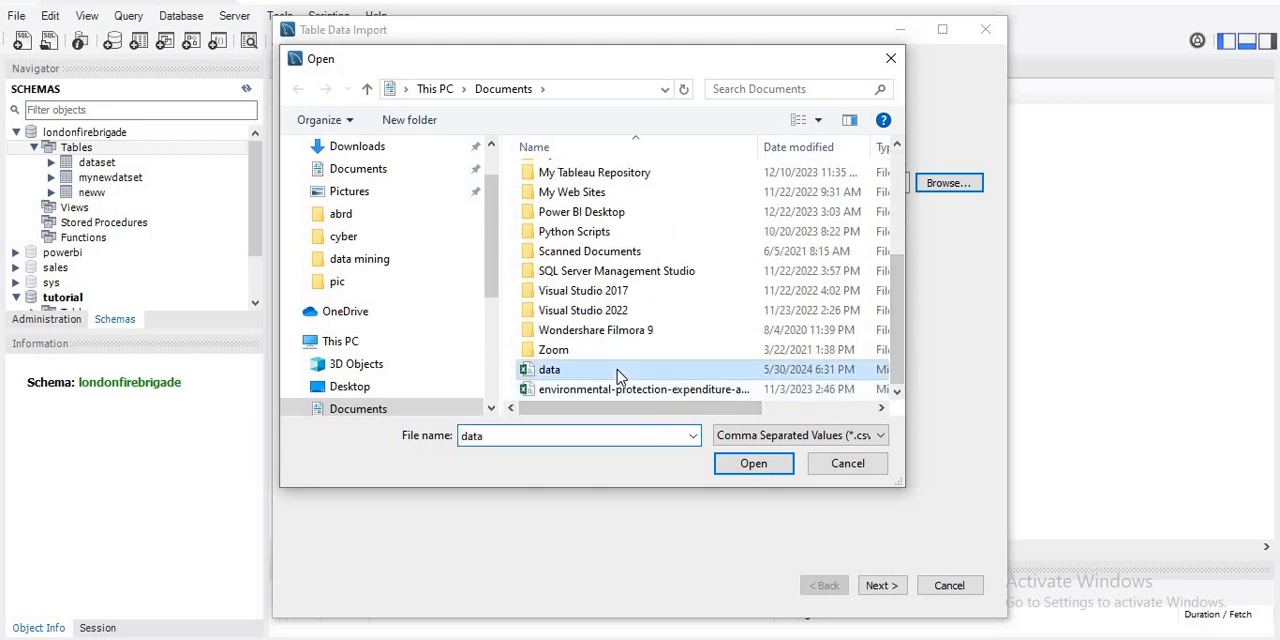
click(752, 464)
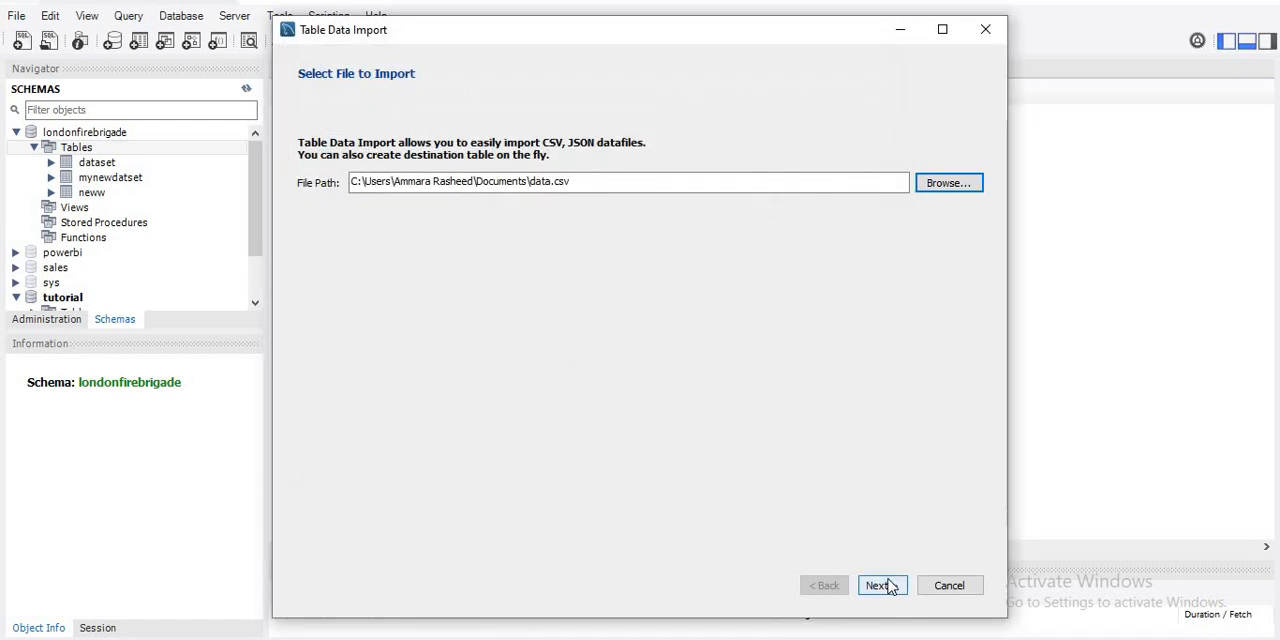
- Import the CSV into a new londonfirebrigade table named data, dropping any existing table, with utf-8 encoding, and show the import logs
click(880, 586)
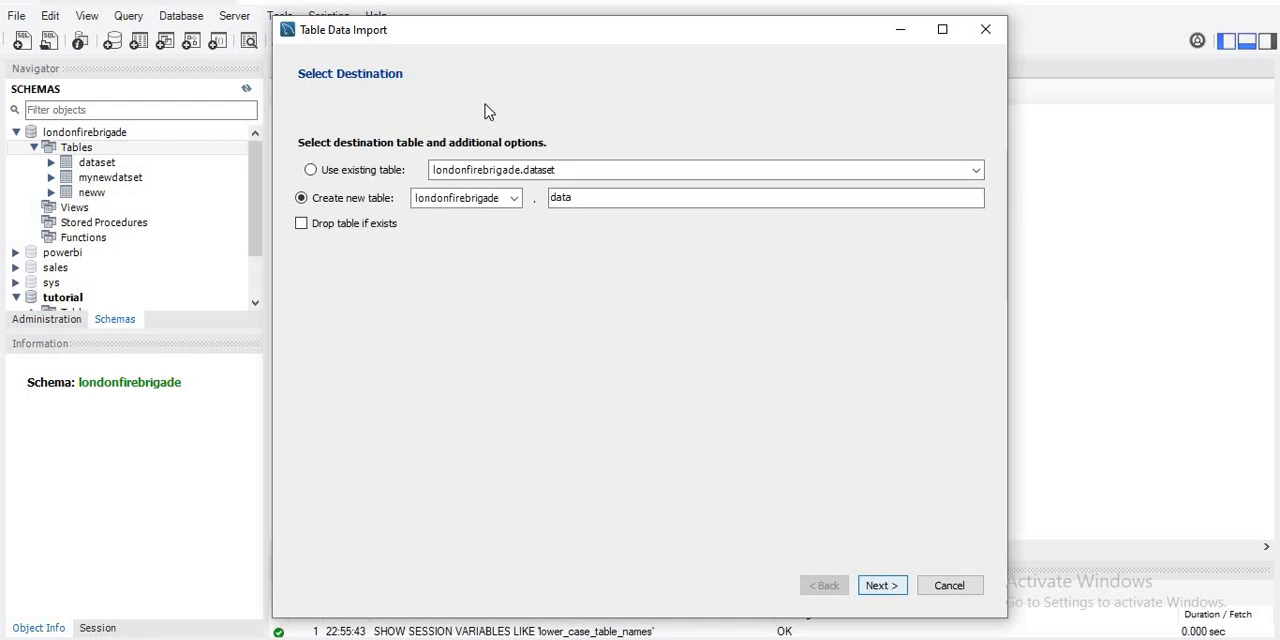
click(350, 226)
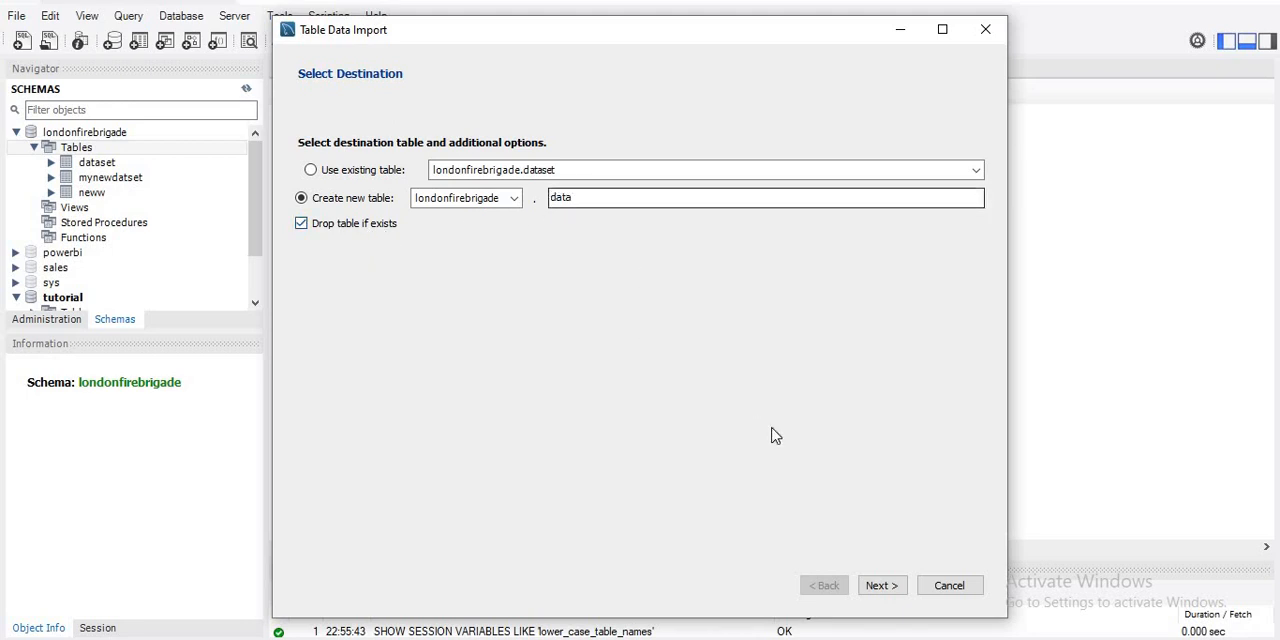
click(885, 588)
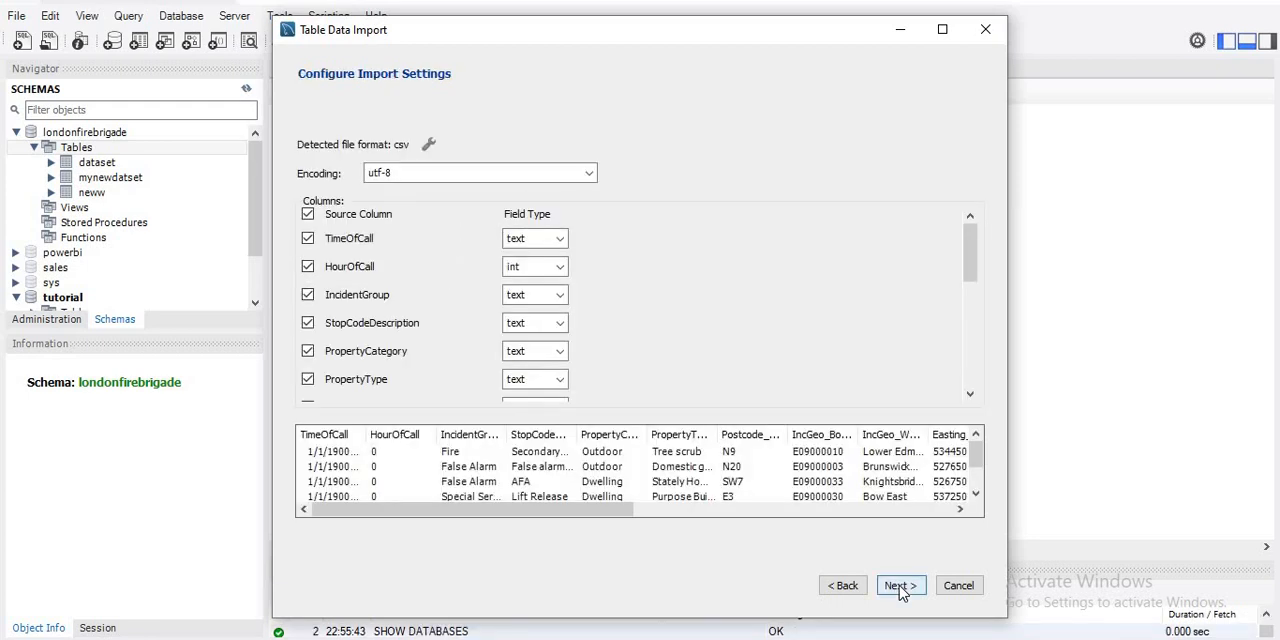
click(900, 590)
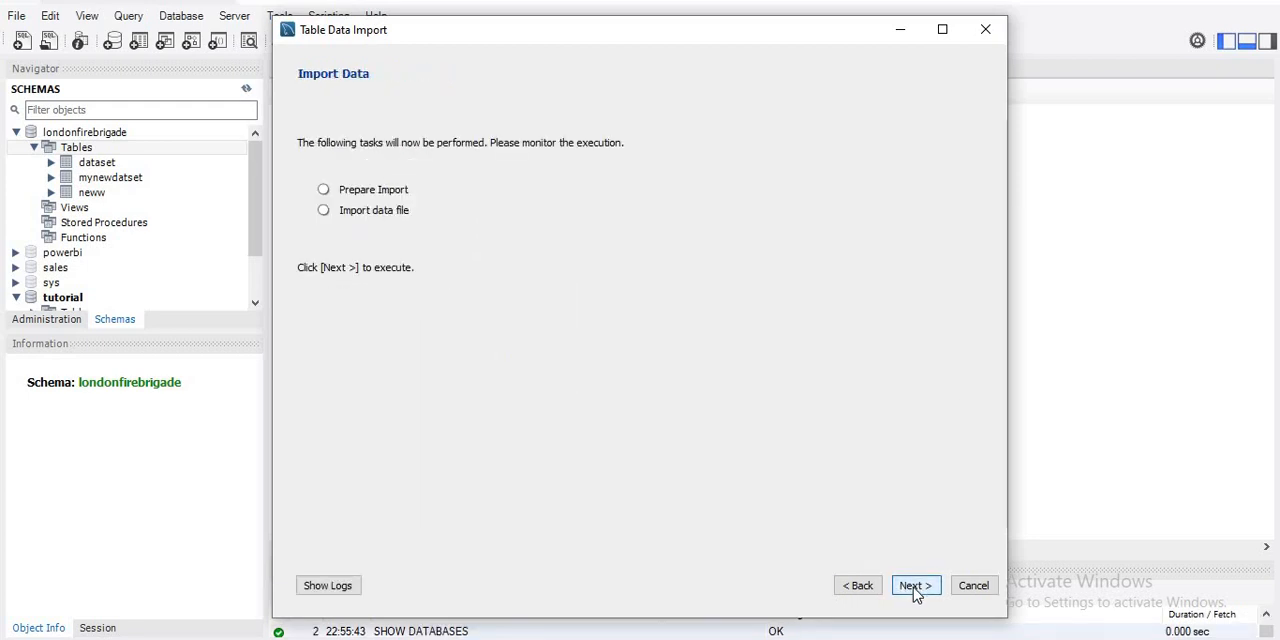
click(906, 590)
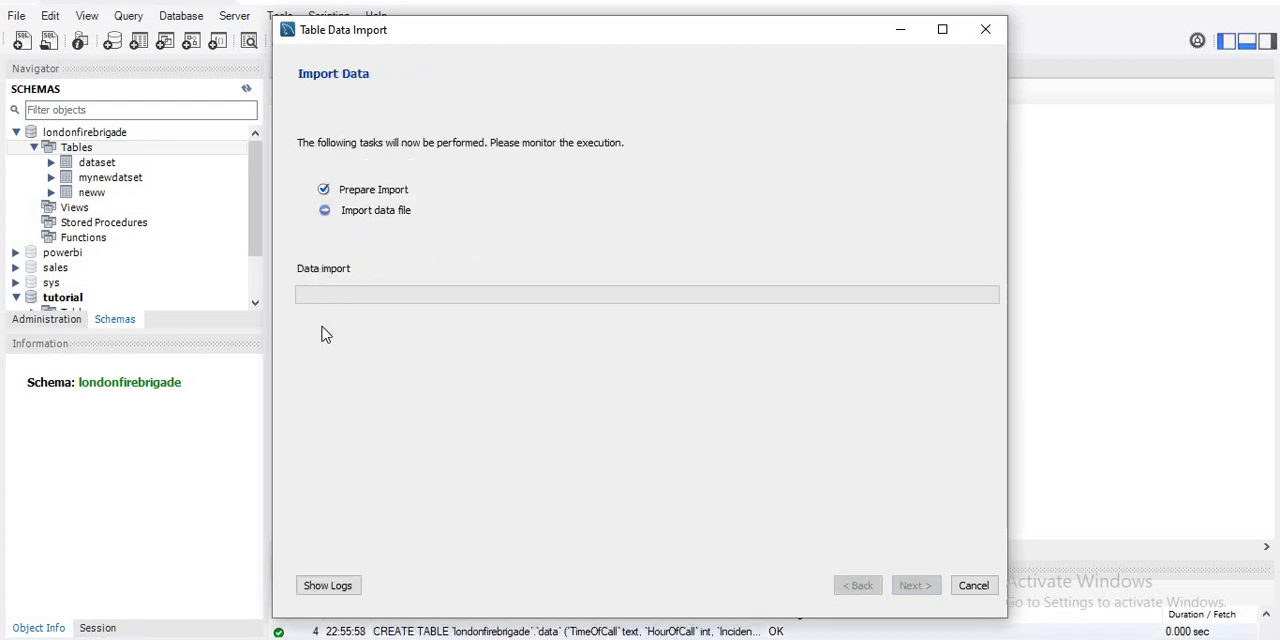
click(312, 587)
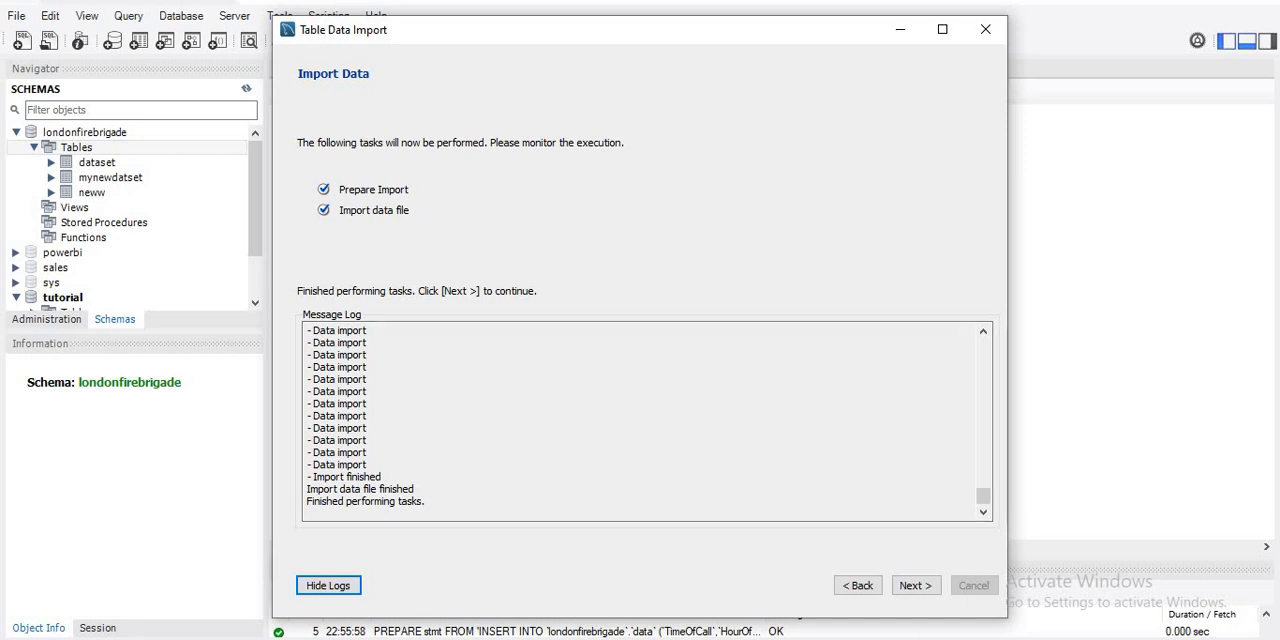
- Switch to the Excel worksheet and go to its last rows to check how many records the source data has
key(alt+Tab)
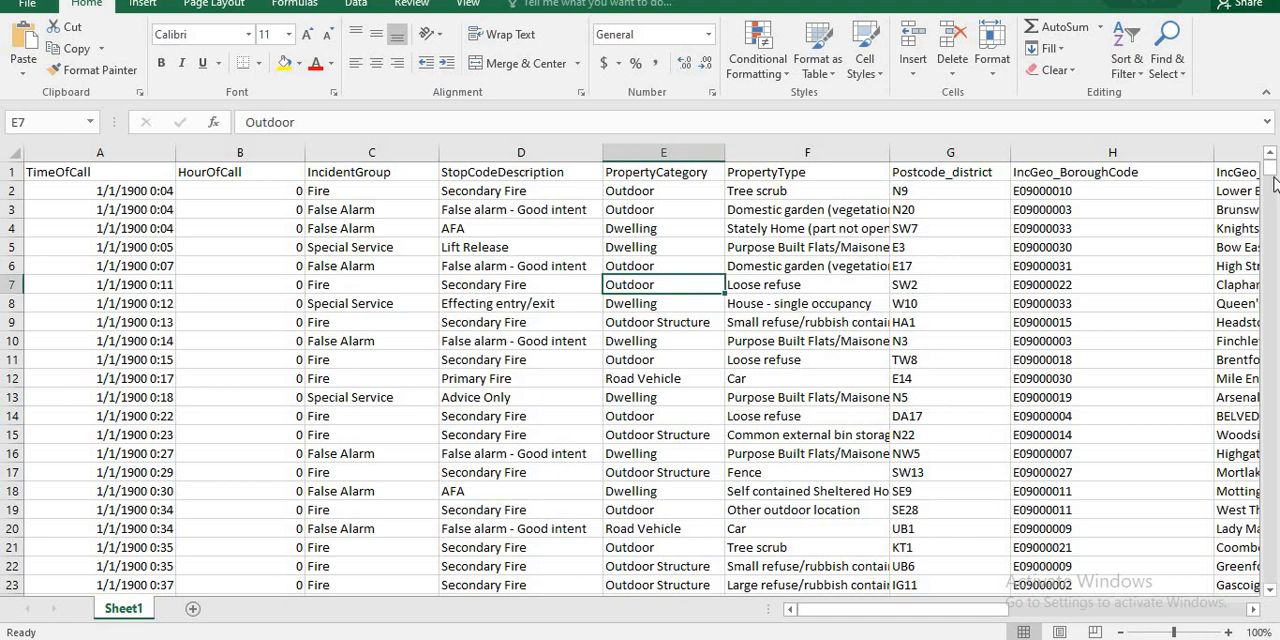
scroll(1258, 400, down, 20)
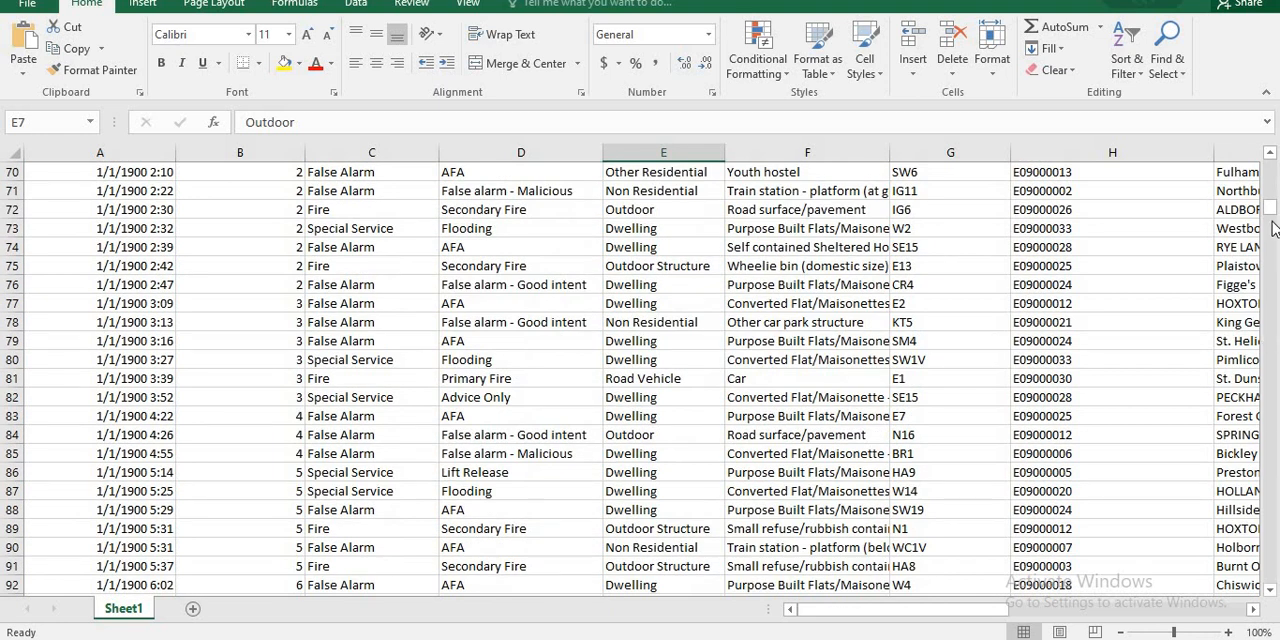
drag(1273, 217, 1270, 576)
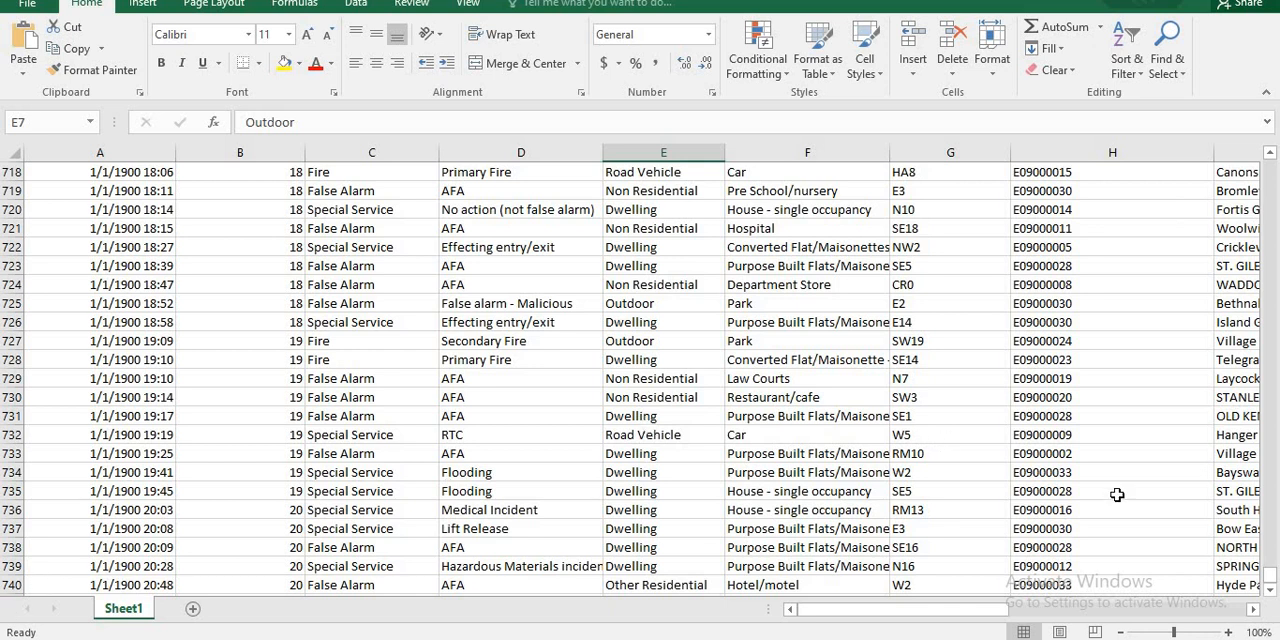
- Return to MySQL Workbench, finish the Table Data Import wizard, and collapse the londonfirebrigade schema
drag(957, 609, 985, 609)
click(735, 579)
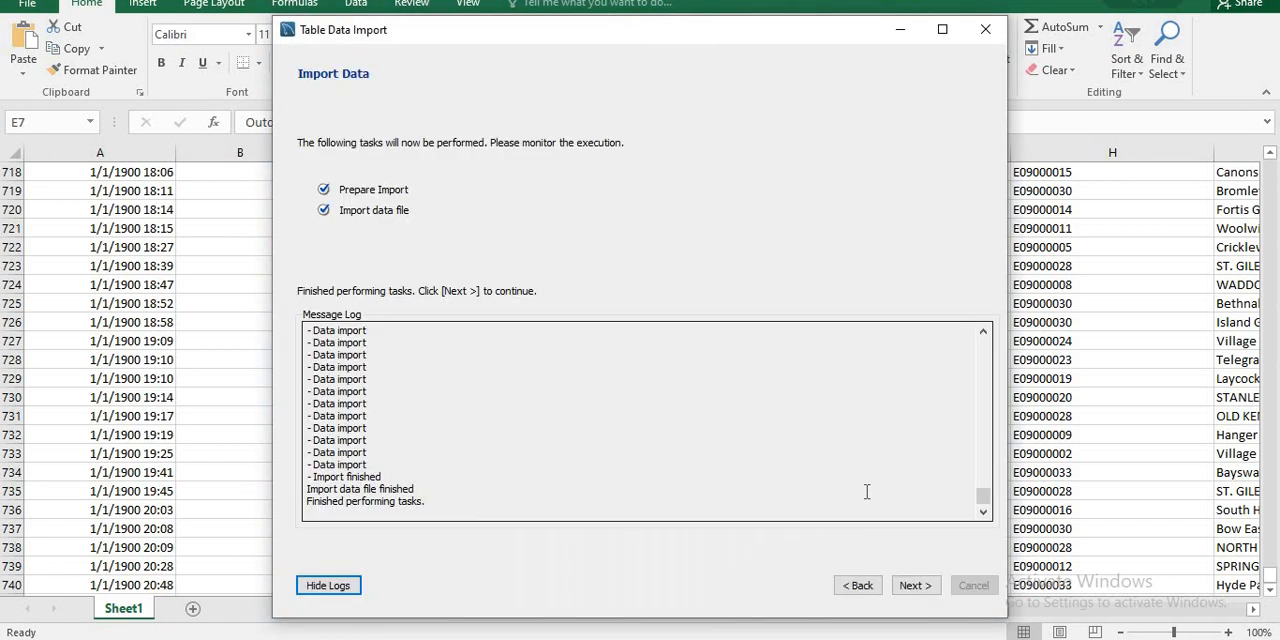
click(916, 588)
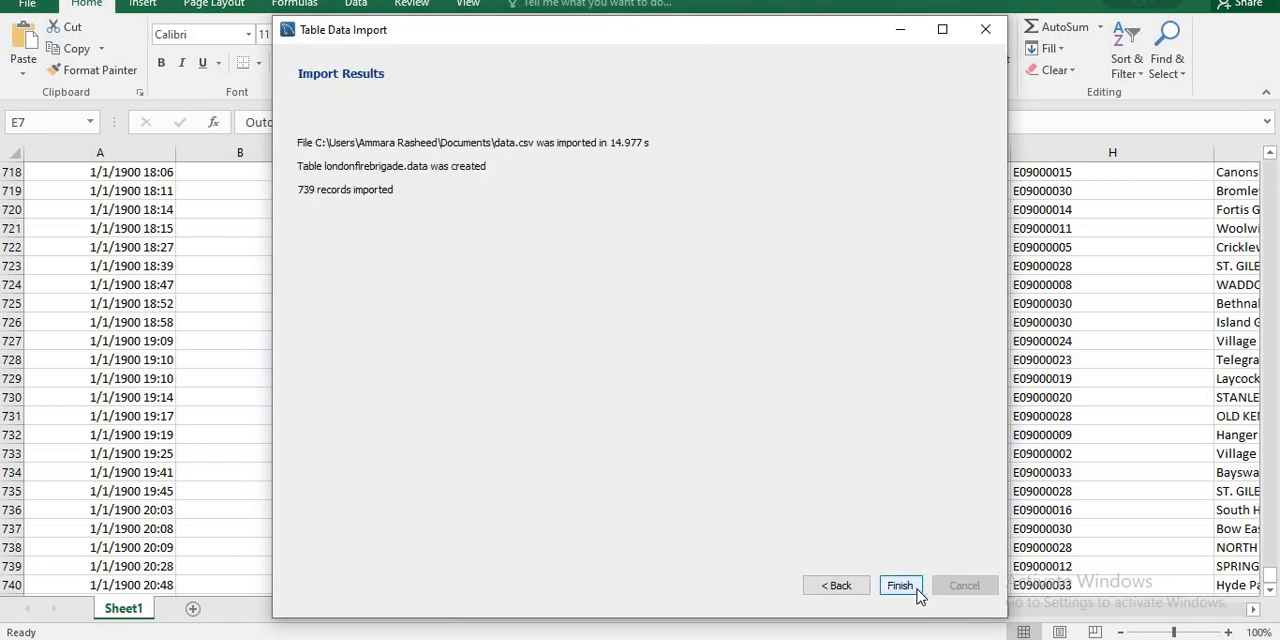
click(899, 586)
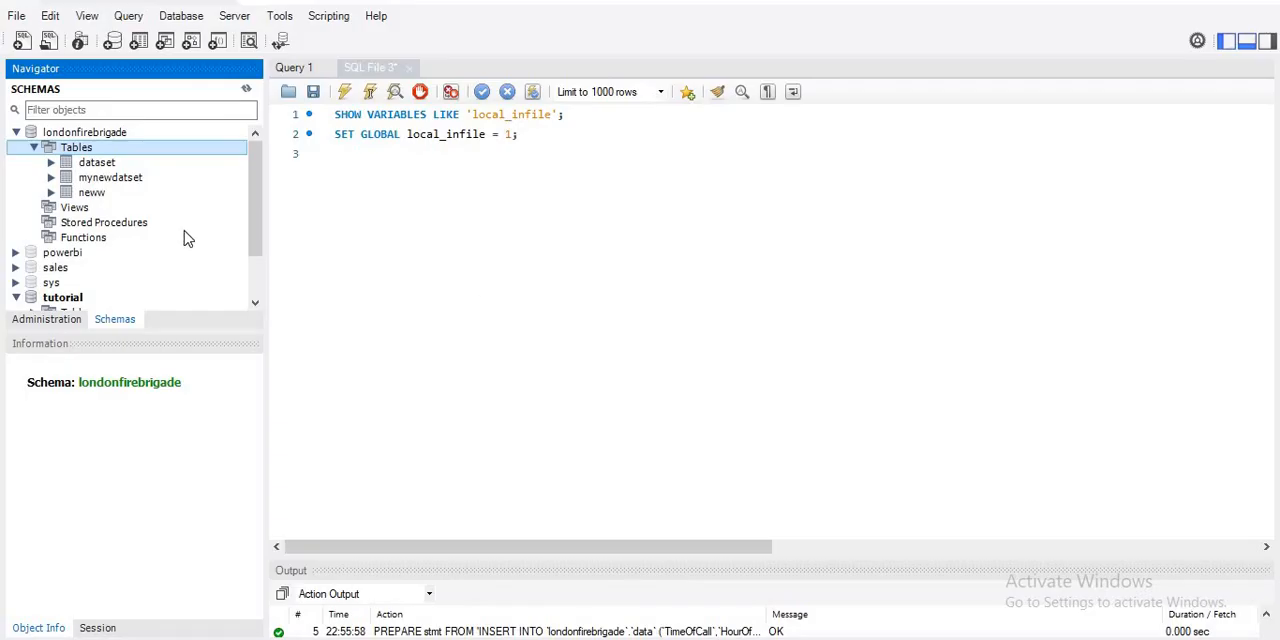
click(34, 148)
click(15, 133)
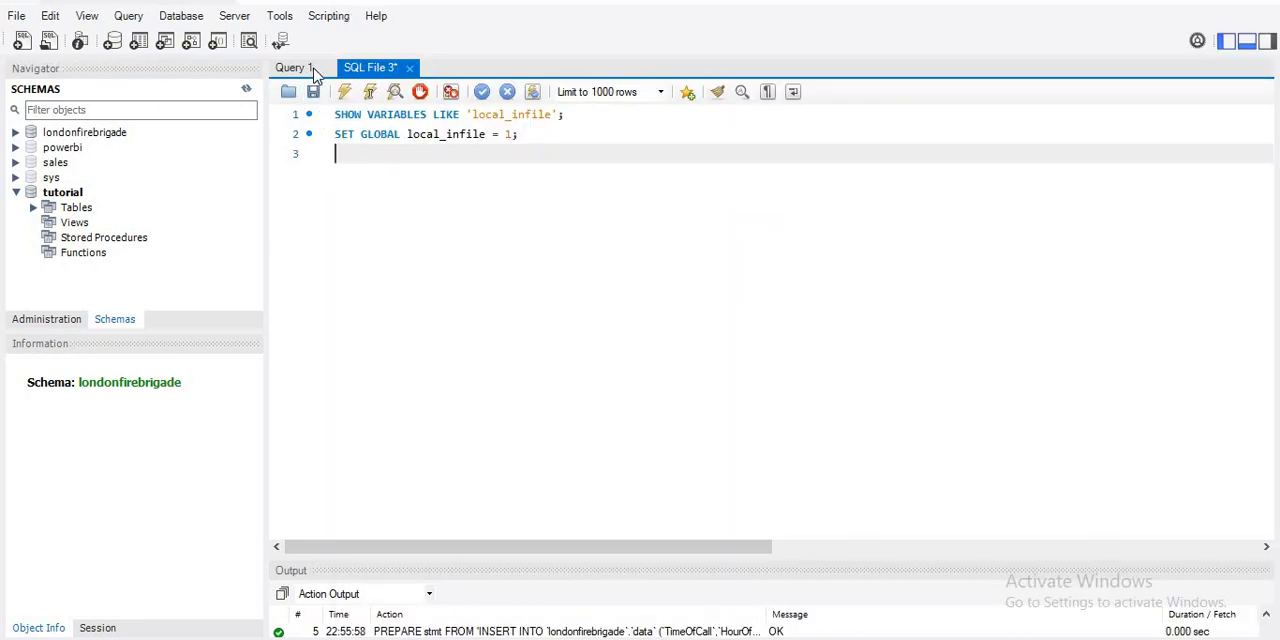
- Close the Query 1 and SQL File 3 scripts, discarding the unsaved changes in SQL File 3, and open a new blank query
click(302, 67)
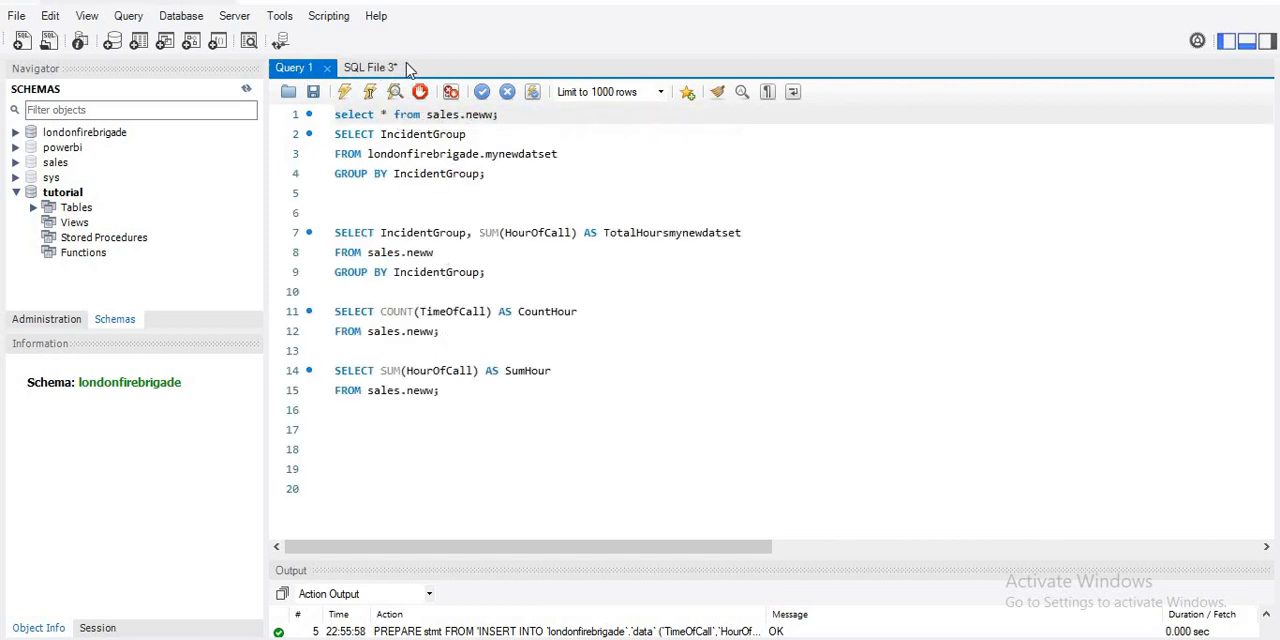
click(397, 201)
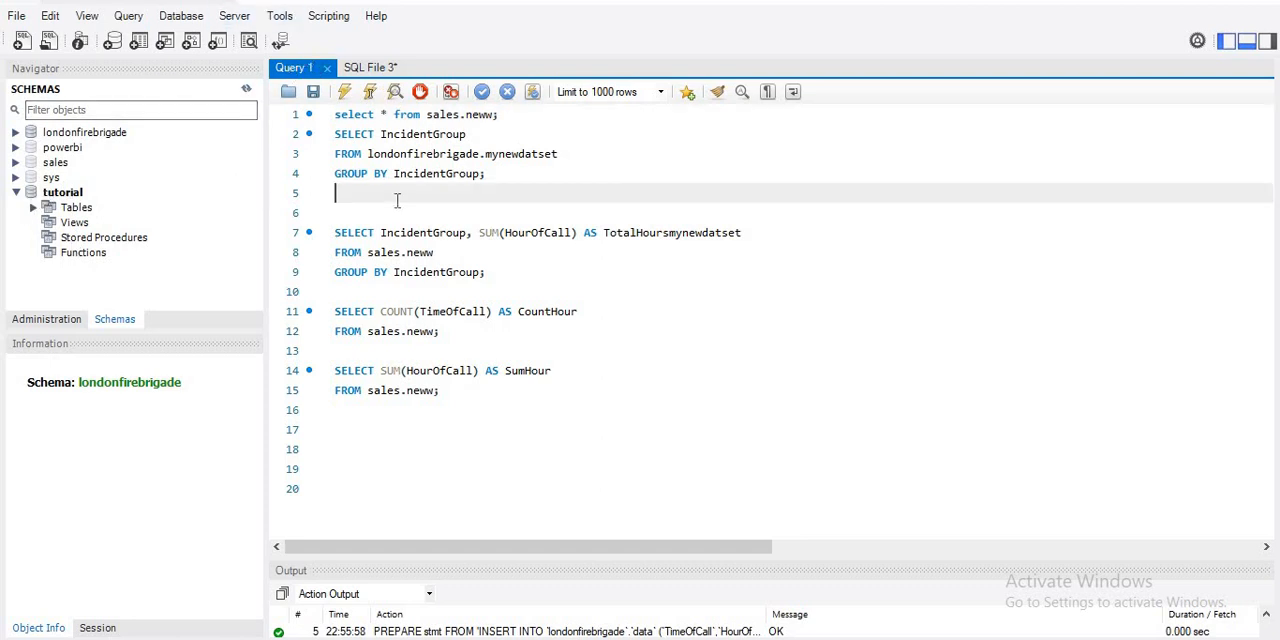
click(391, 68)
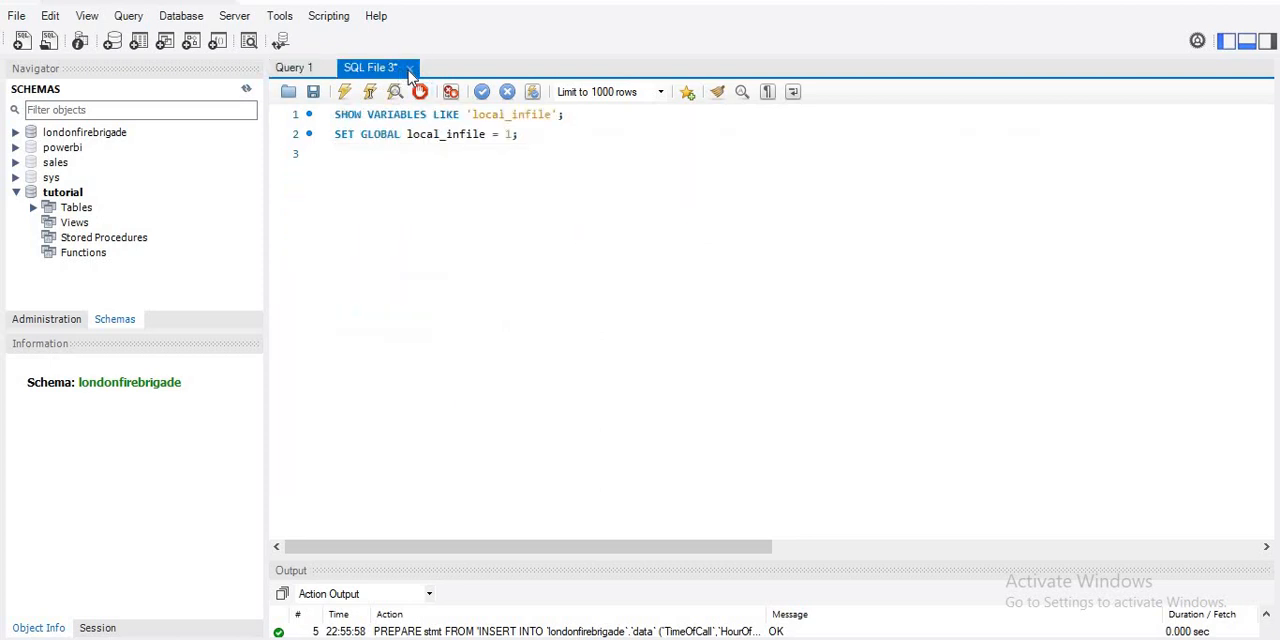
click(409, 68)
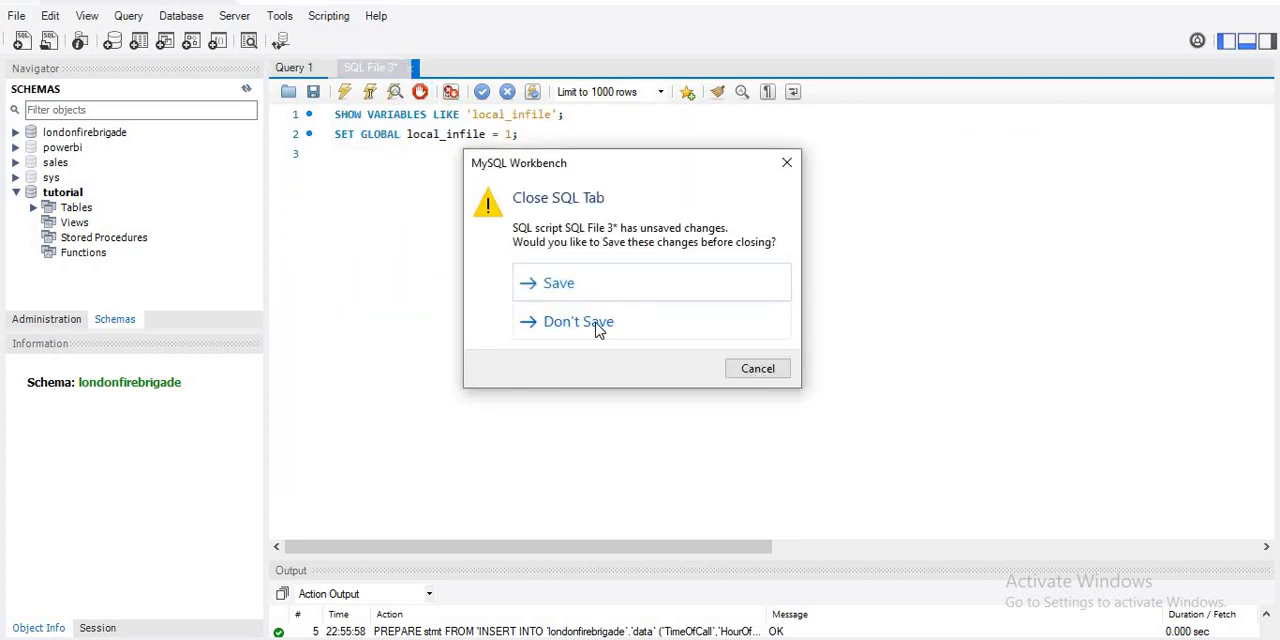
click(596, 325)
click(326, 69)
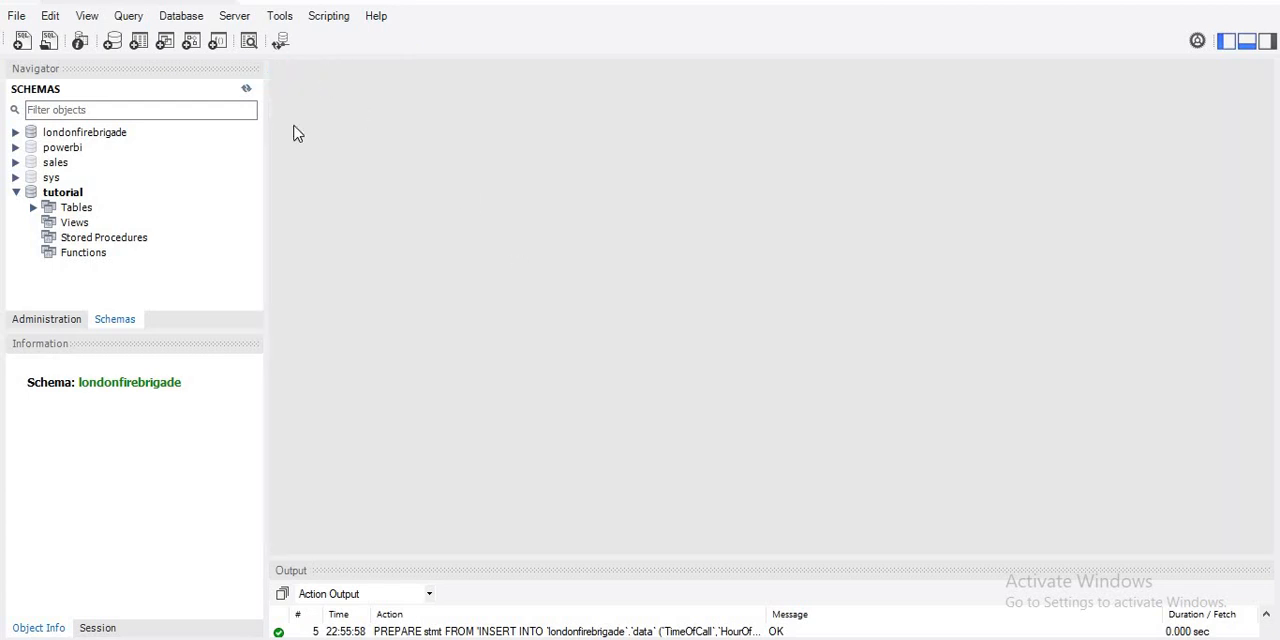
click(16, 16)
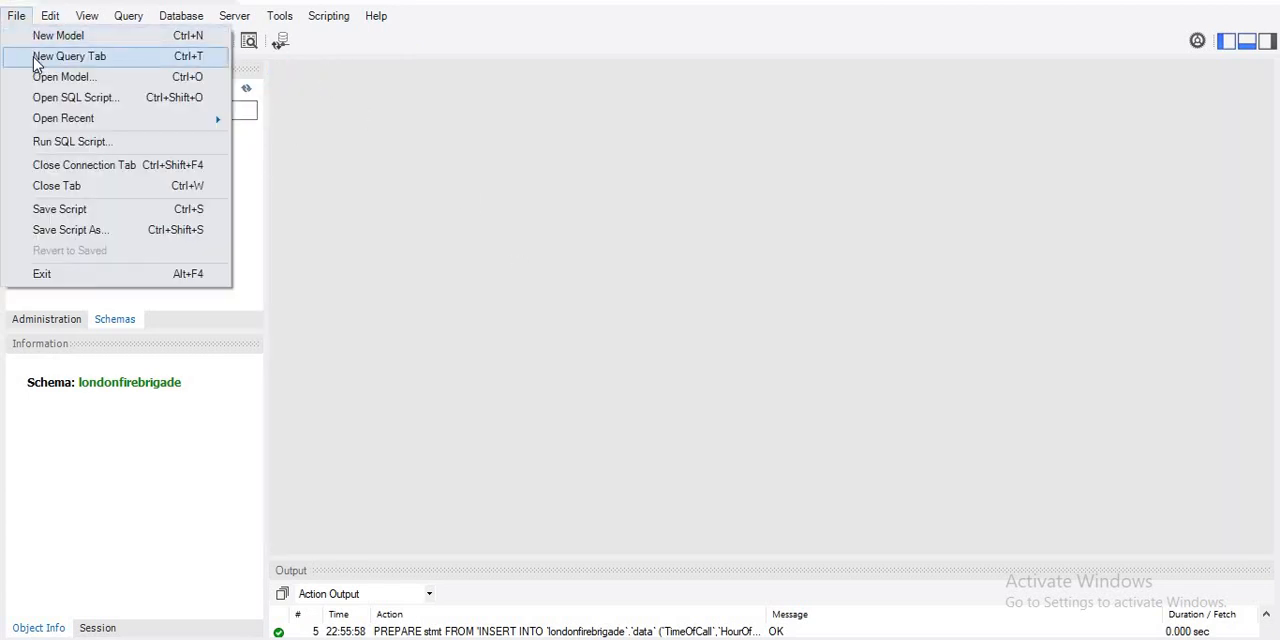
click(37, 60)
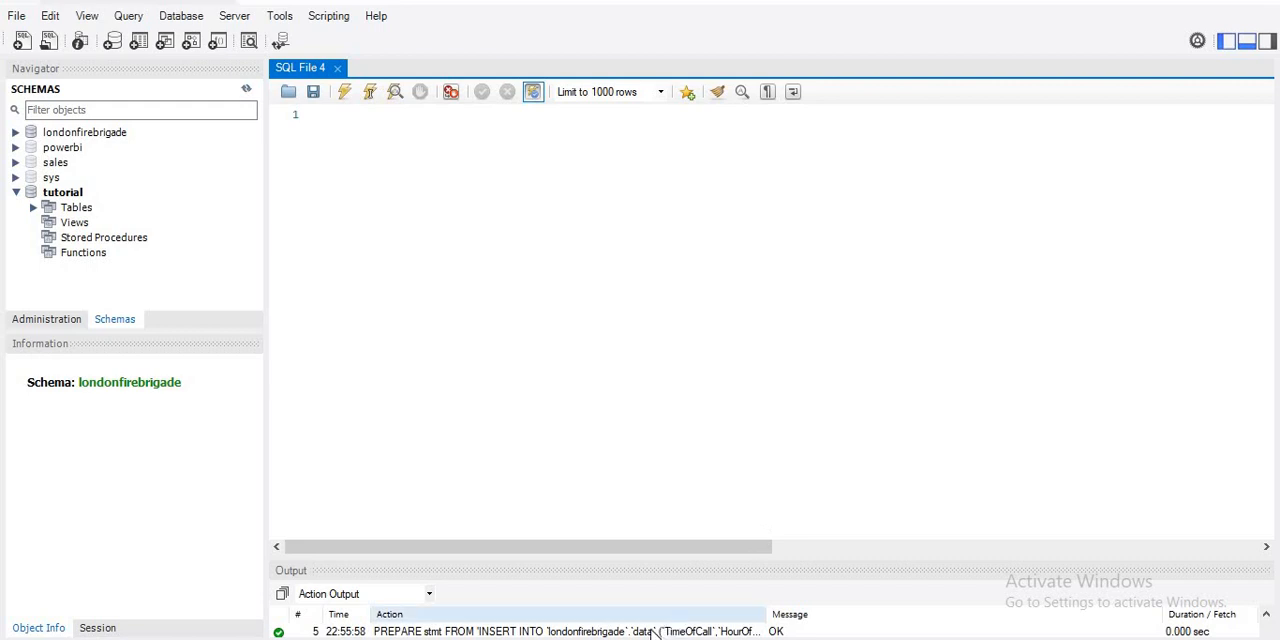
- Switch to Power BI Desktop and expand the Sheet1 table to review its list of fields
click(620, 630)
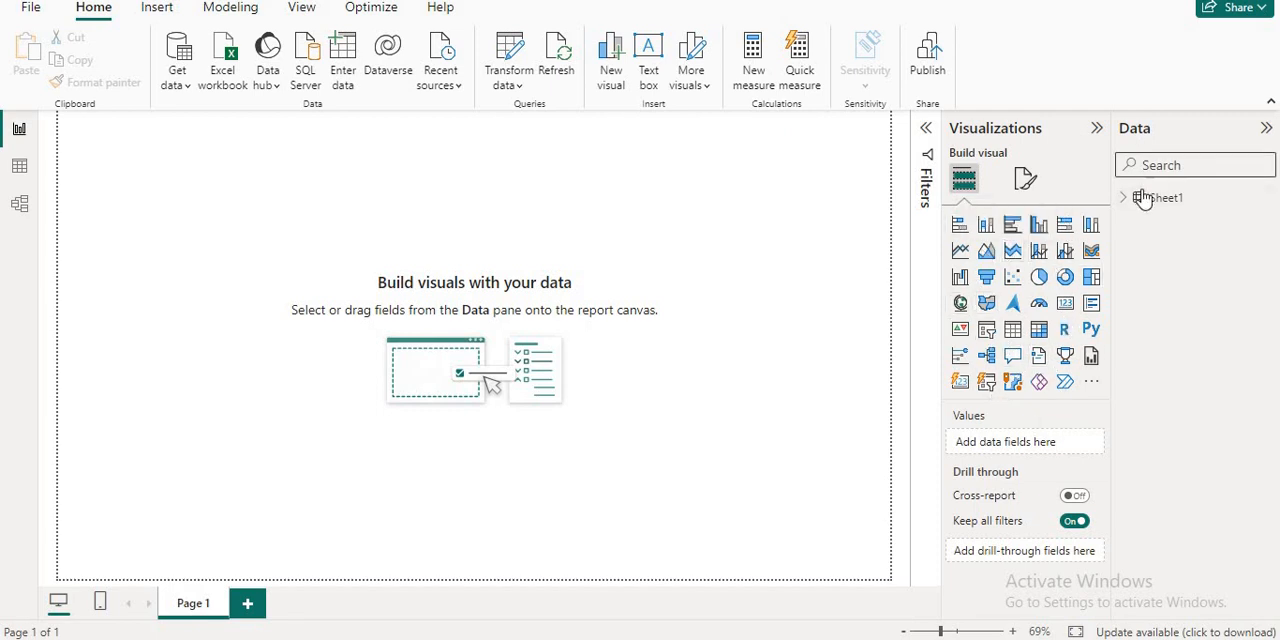
mouse_move(1166, 205)
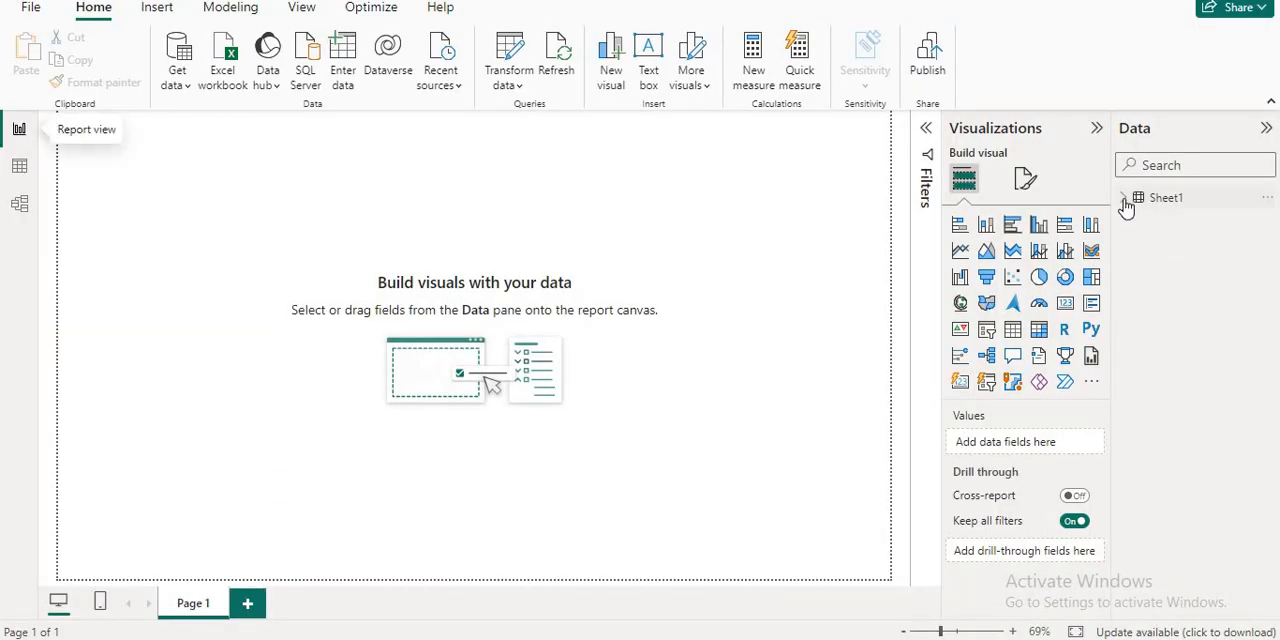
click(1124, 200)
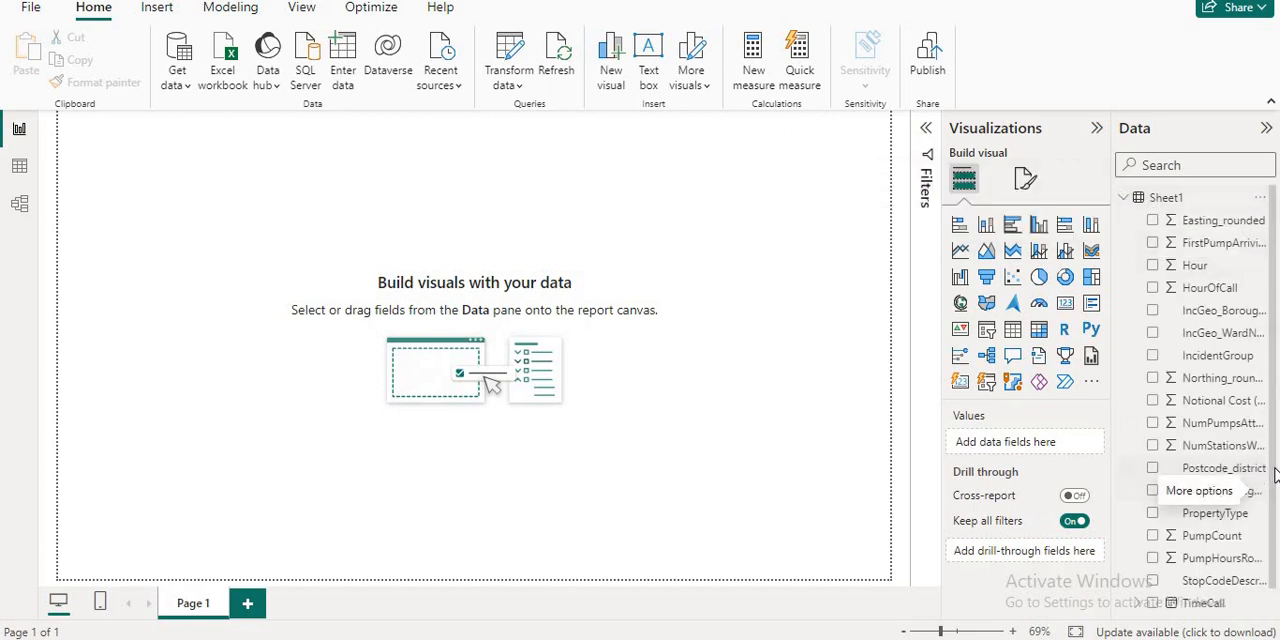
scroll(1278, 565, down, 1)
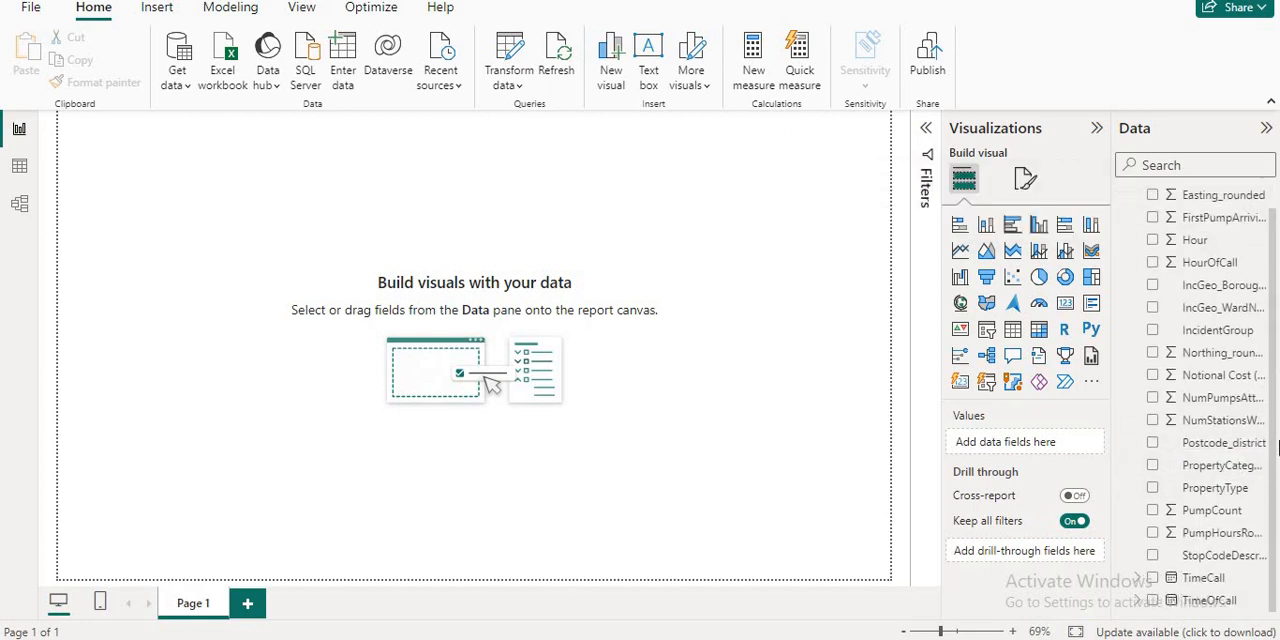
drag(1273, 443, 1275, 345)
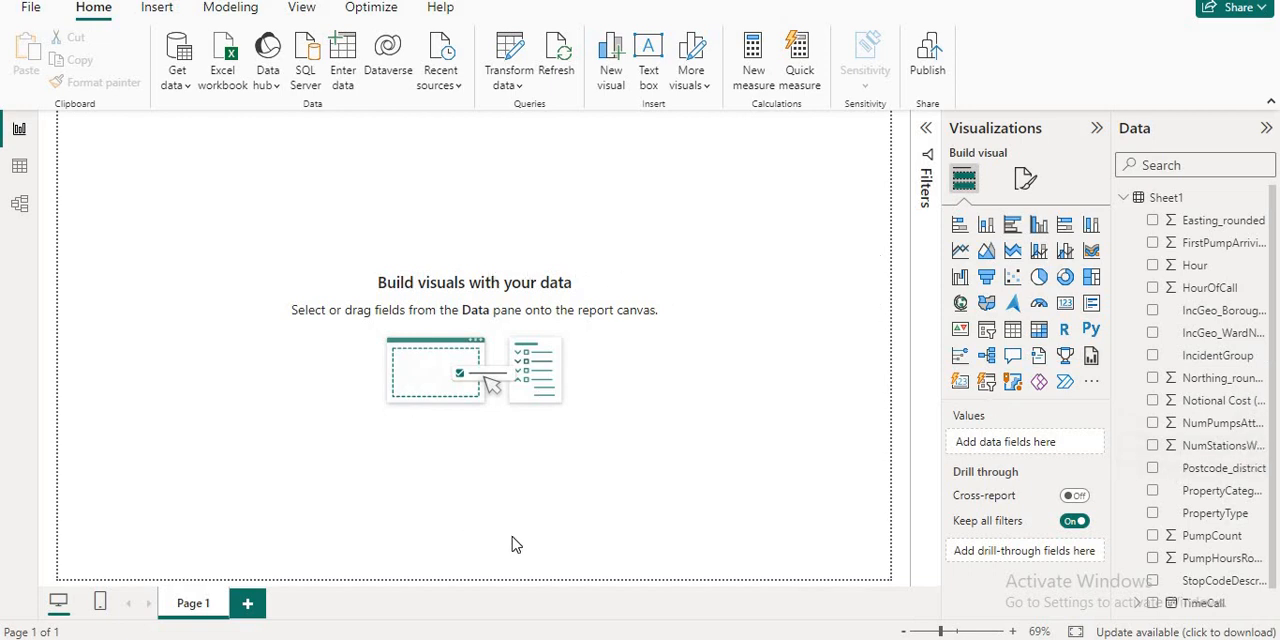
- Switch to the Excel worksheet and look over the source rows and the column headers
key(alt+Tab)
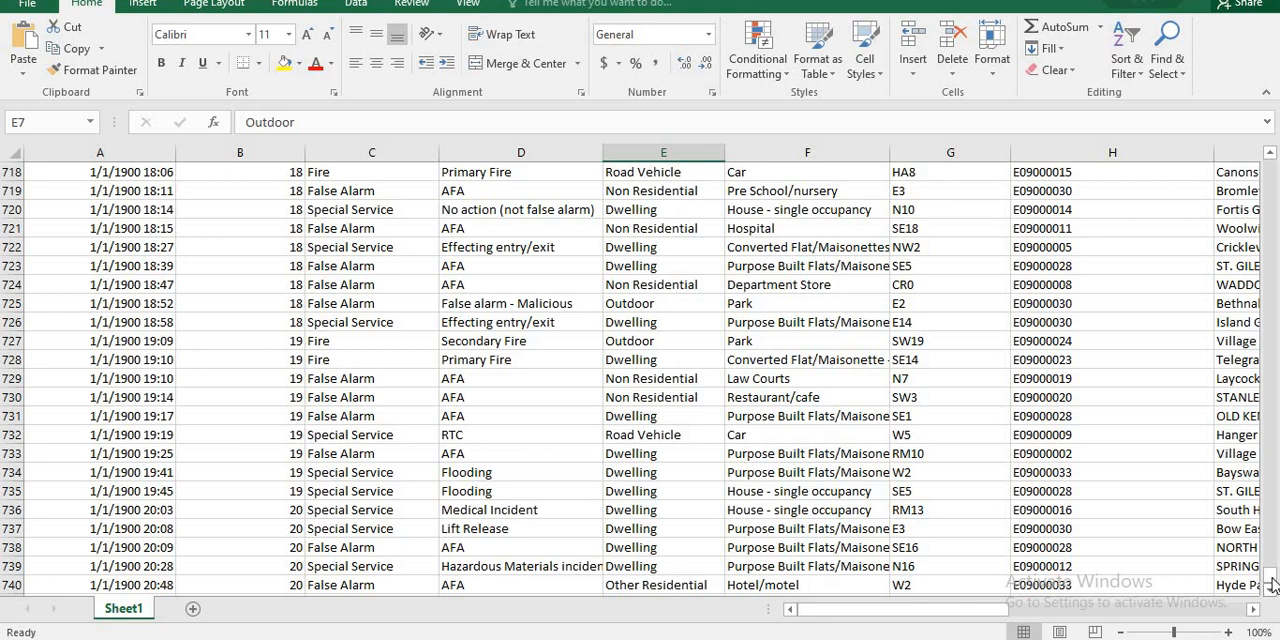
drag(1272, 585, 1270, 158)
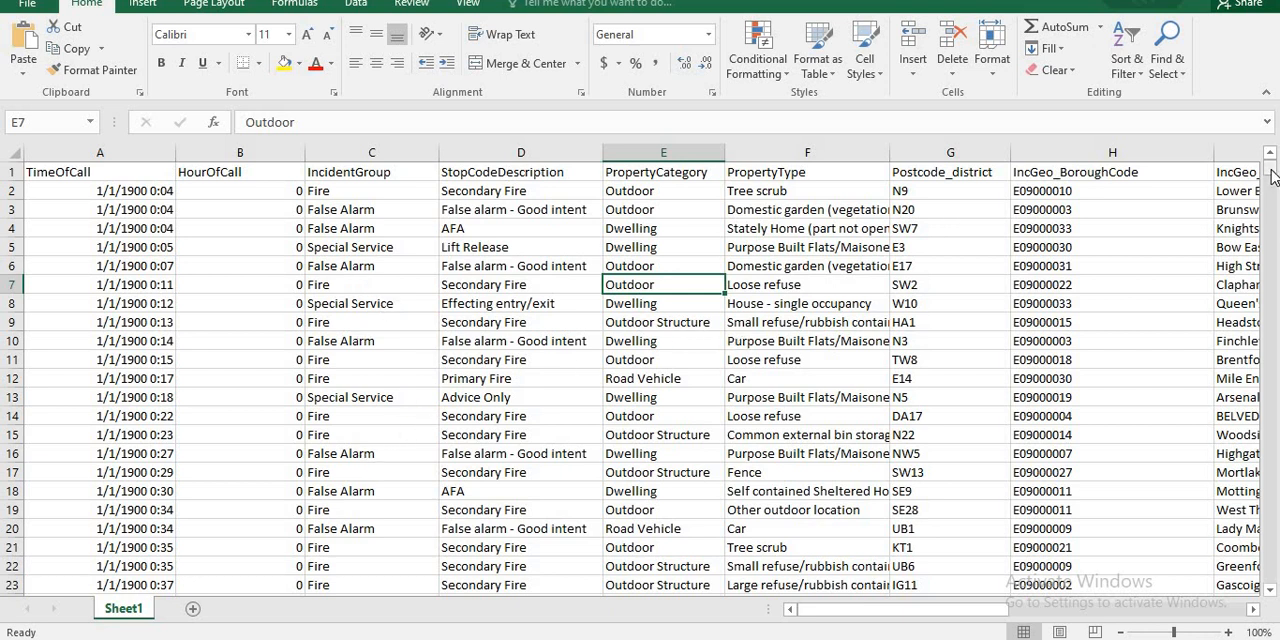
drag(1273, 175, 1273, 444)
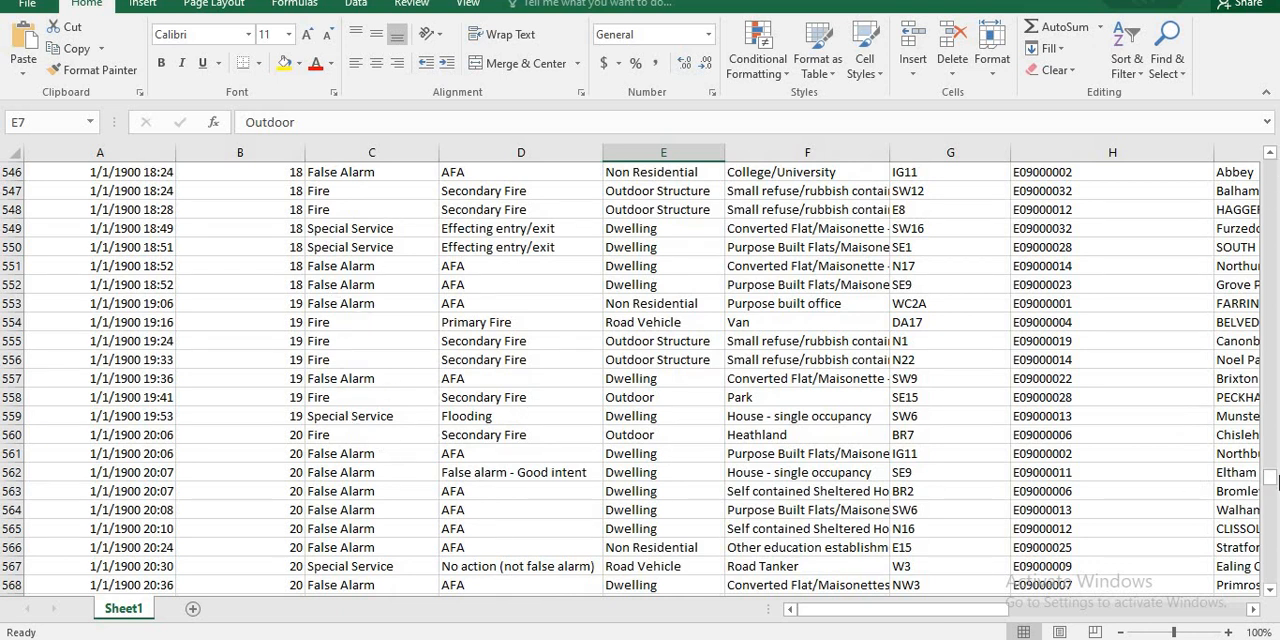
drag(1271, 480, 1270, 152)
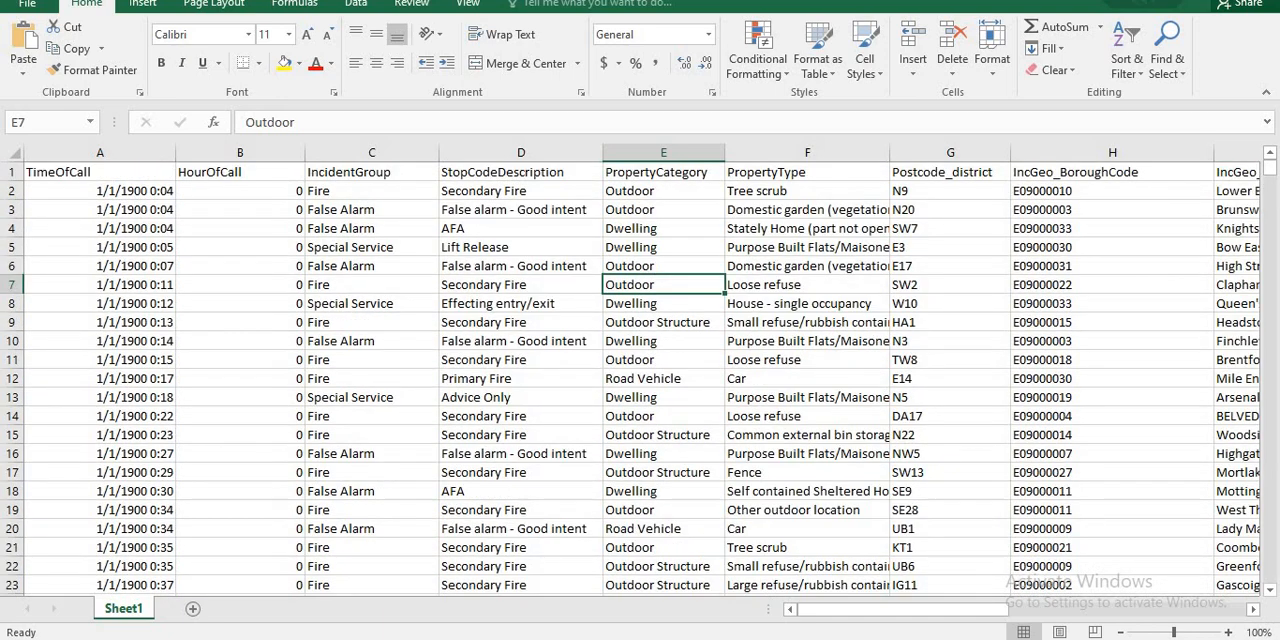
- Switch back to Power BI Desktop, add IncidentGroup to the report canvas as a table visual, and enlarge the visual toward its lower left
click(650, 605)
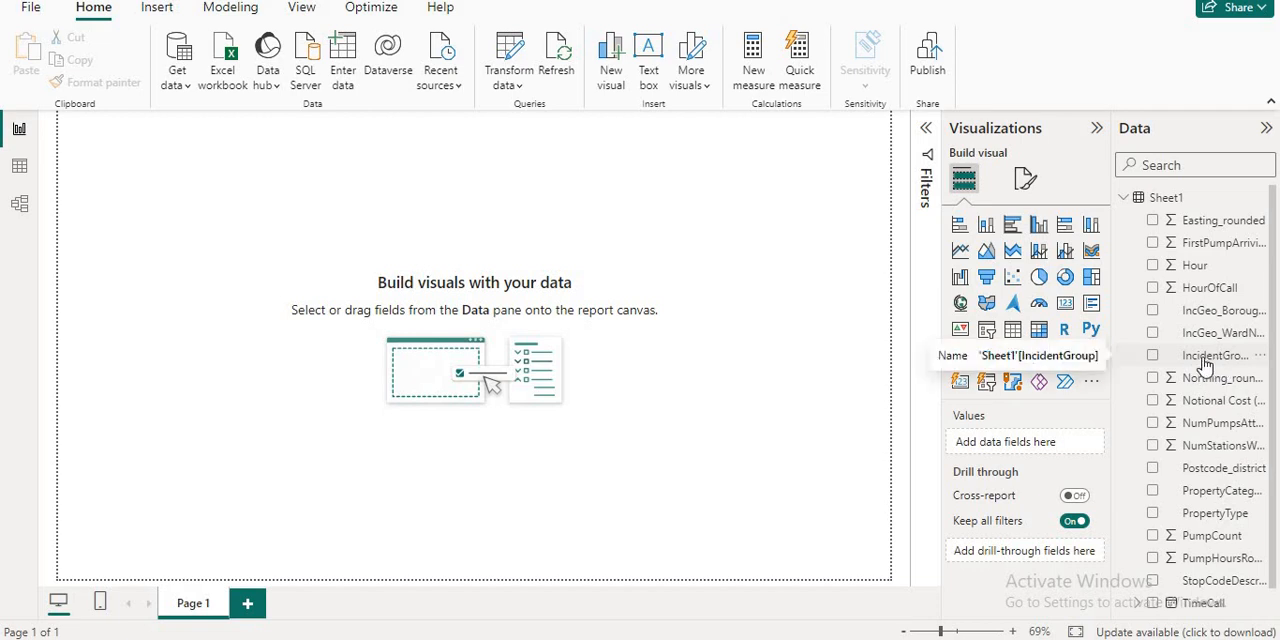
drag(1193, 365, 652, 295)
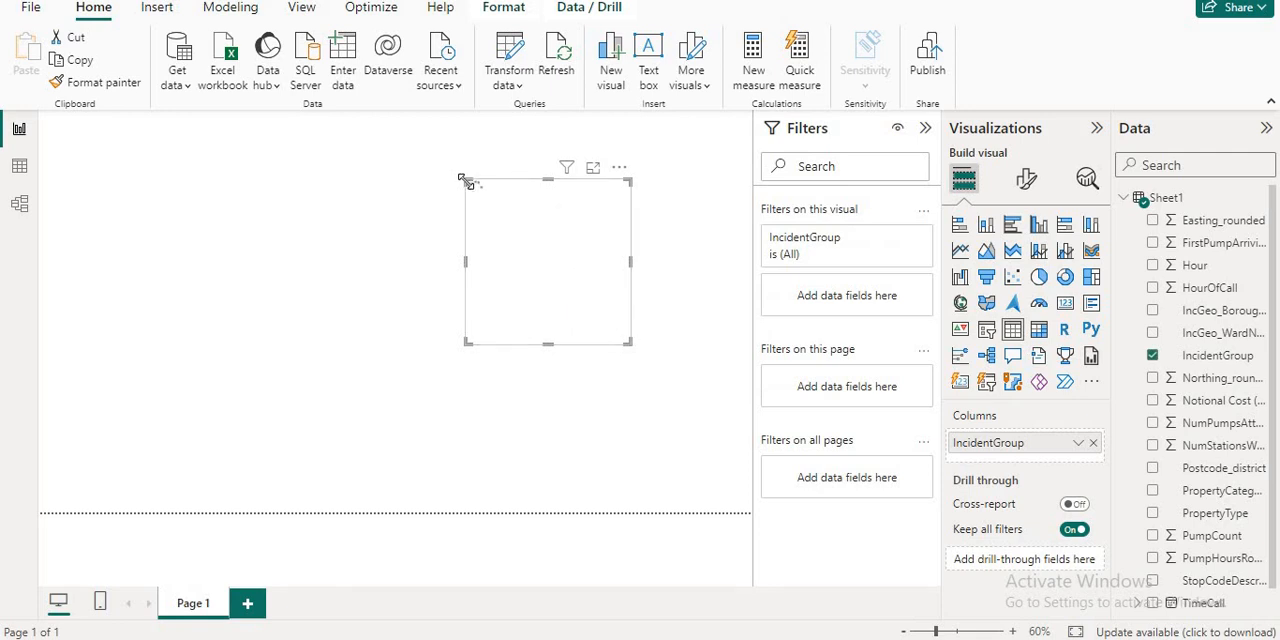
drag(466, 182, 349, 164)
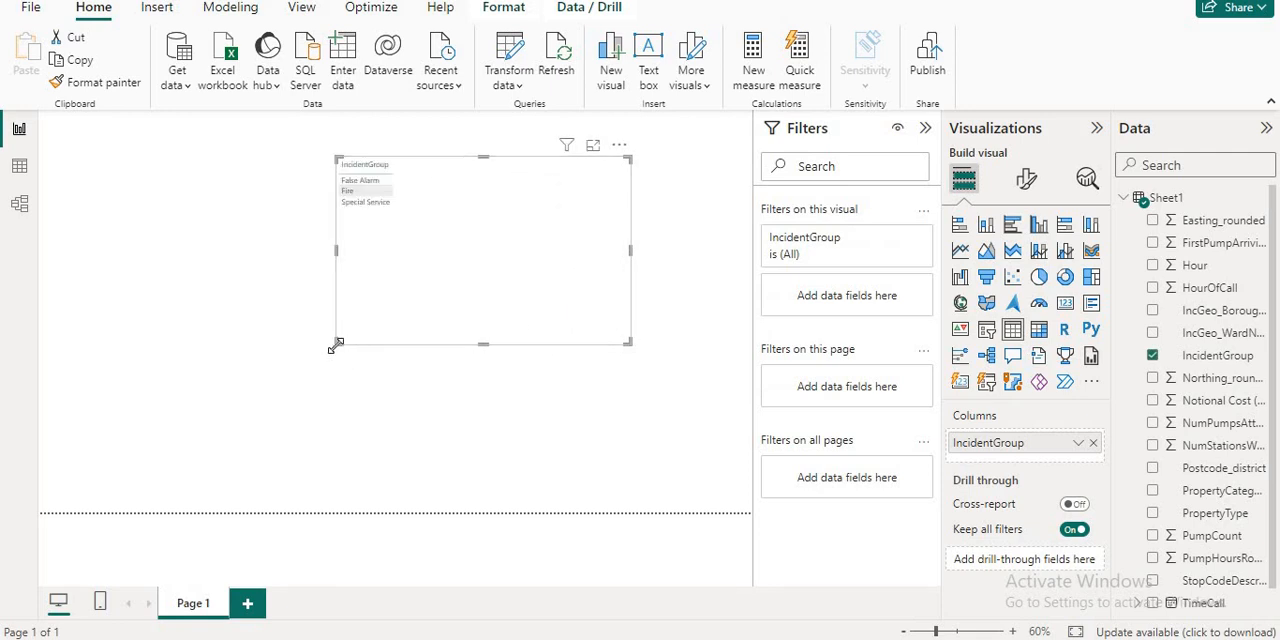
drag(336, 345, 279, 467)
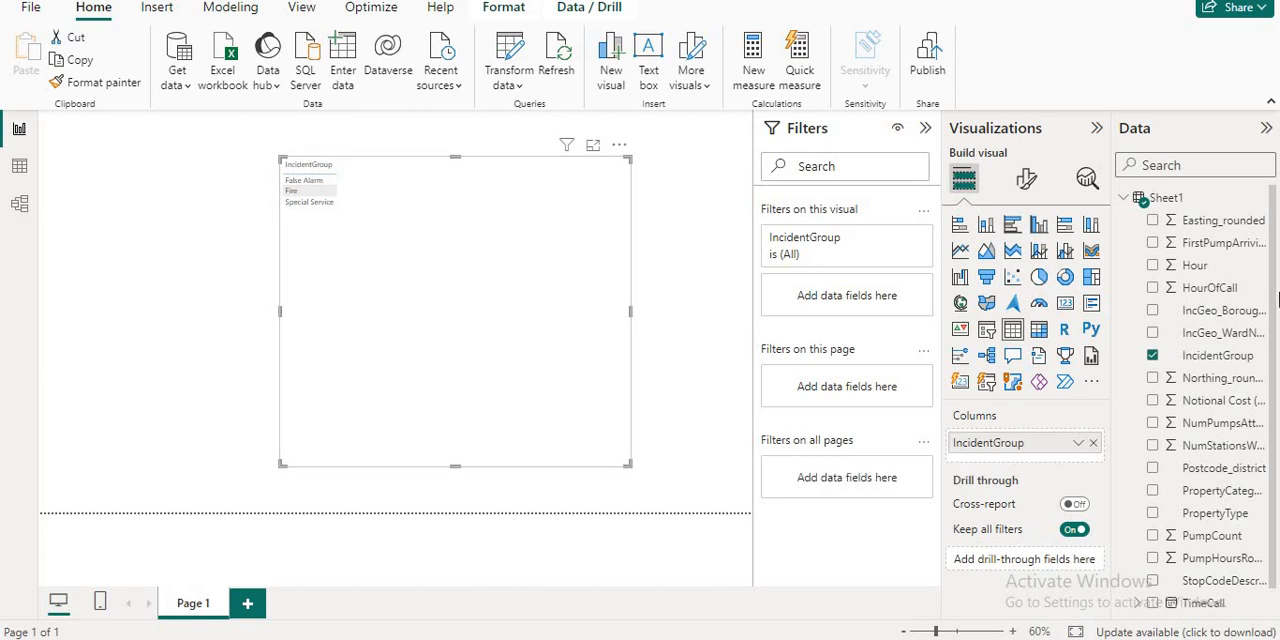
- Find the font settings of the IncidentGroup table visual, set the global font size to 16, and clear the settings search
click(1027, 190)
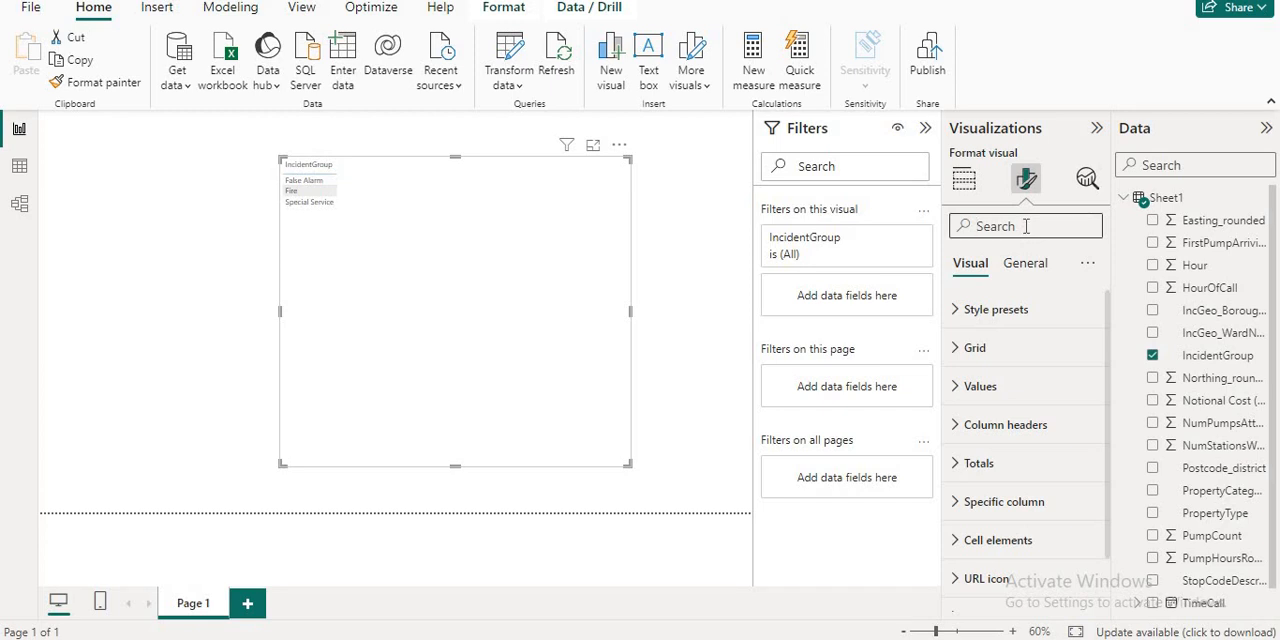
text(font)
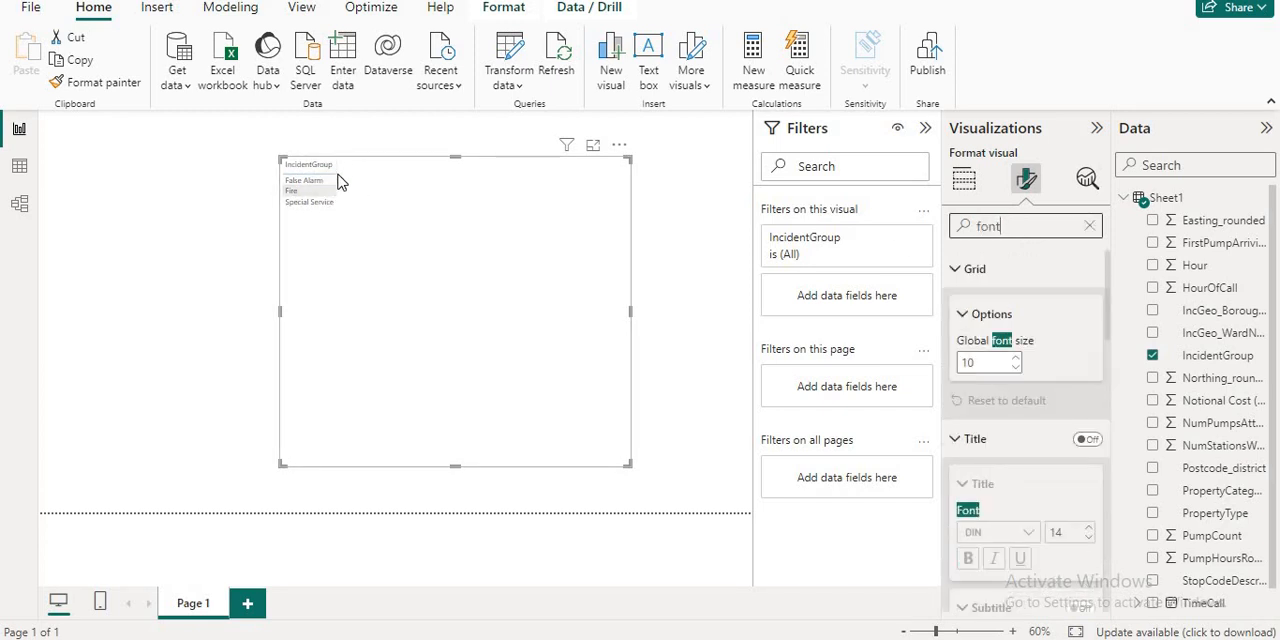
click(1015, 361)
click(1015, 361)
click(1015, 361)
click(1015, 361)
click(1015, 361)
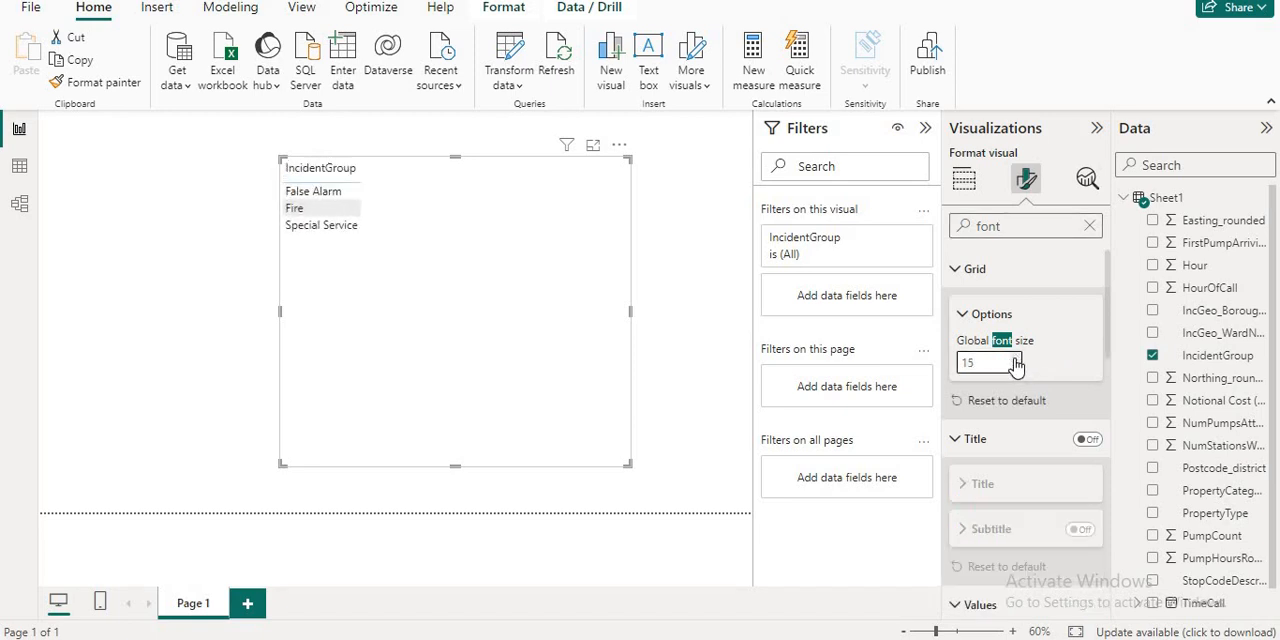
click(1015, 361)
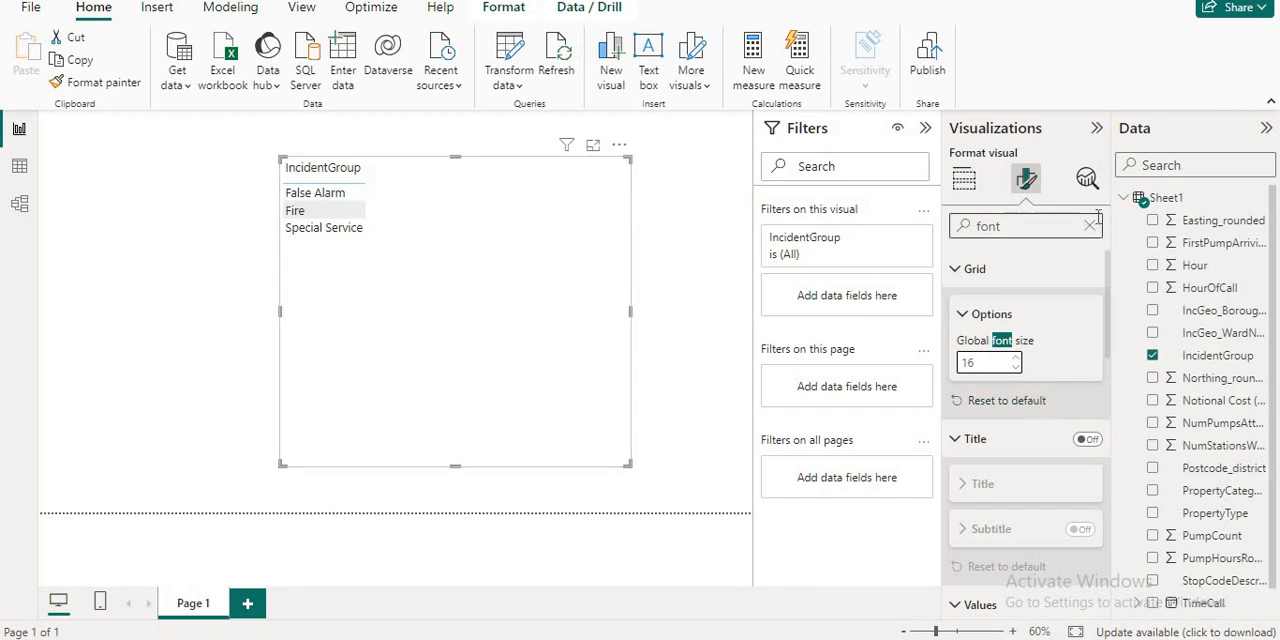
click(1090, 225)
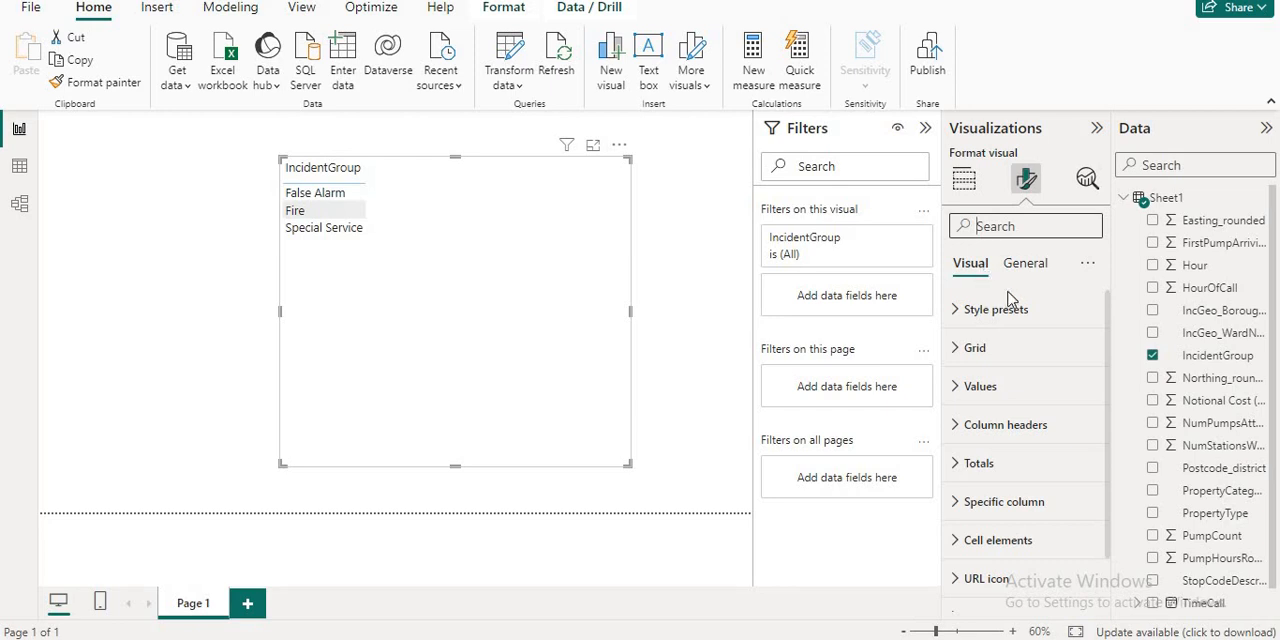
scroll(1106, 410, down, 1)
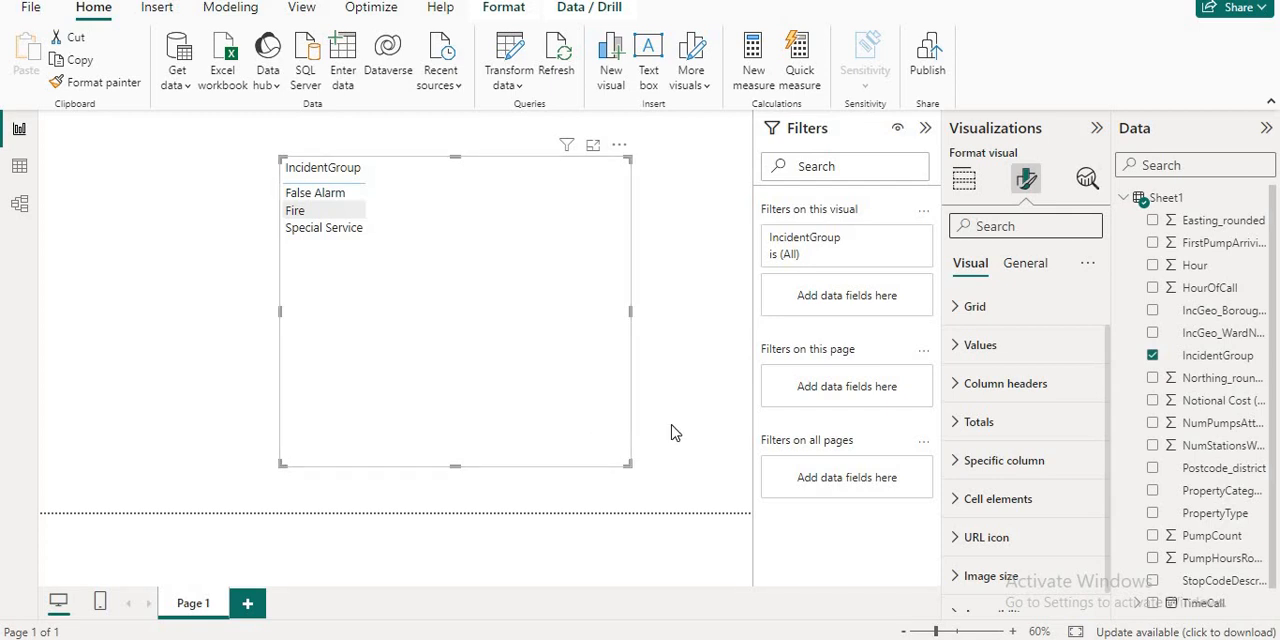
- Shrink the IncidentGroup table visual from its lower-right corner to fit more closely around its rows
click(629, 473)
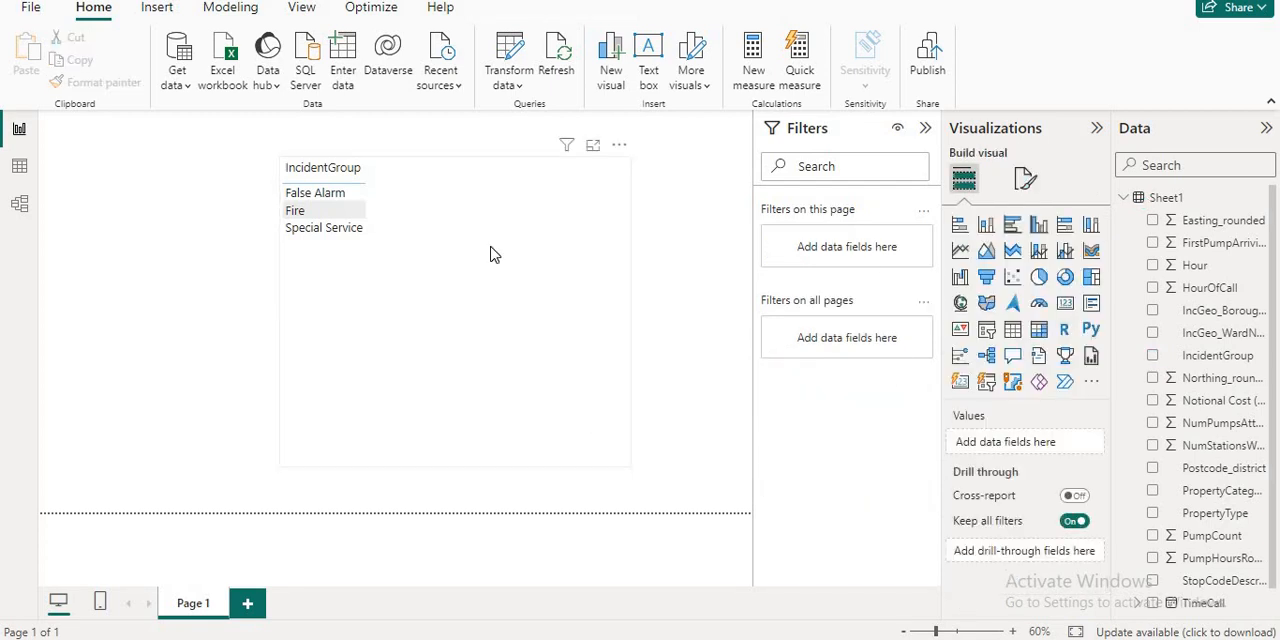
click(625, 455)
drag(629, 463, 455, 293)
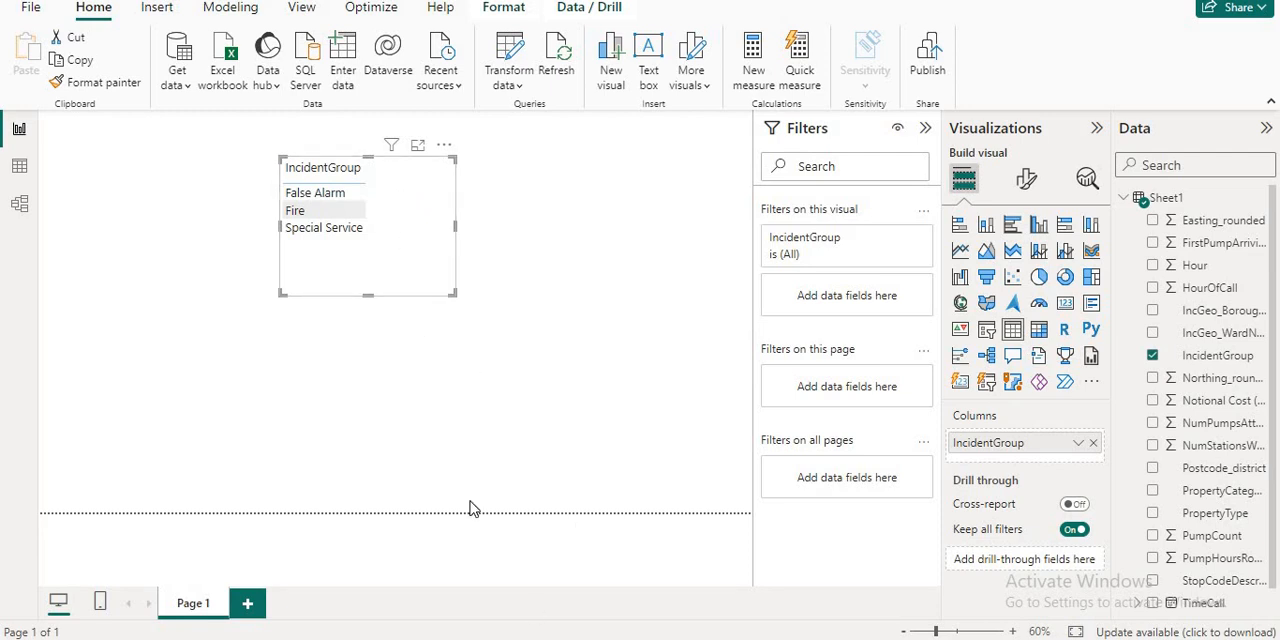
- Check the Sheet1 records in Table view, return to the report, and extend the IncidentGroup visual slightly from its lower-left corner
click(20, 168)
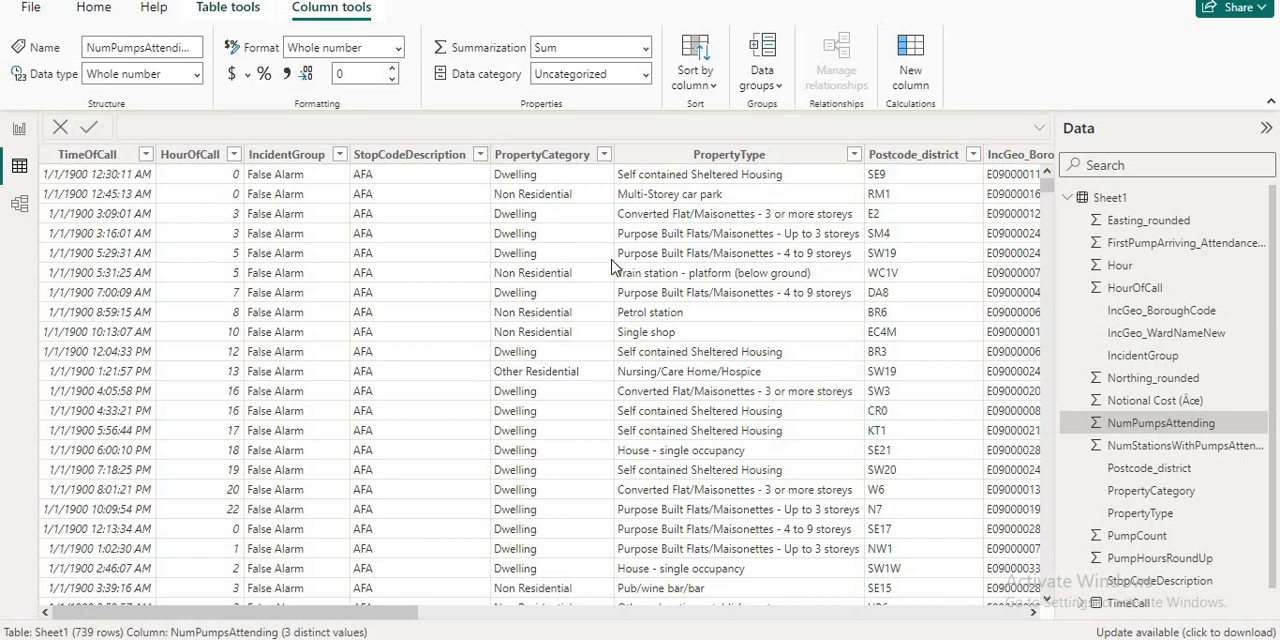
click(20, 137)
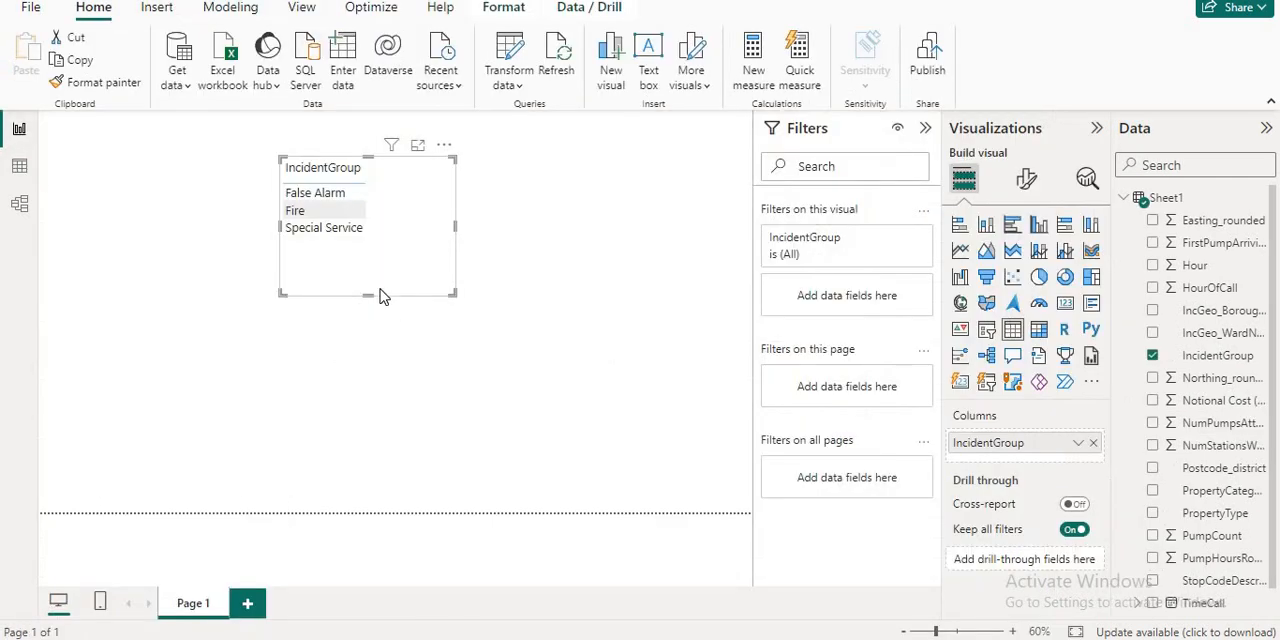
drag(282, 293, 249, 335)
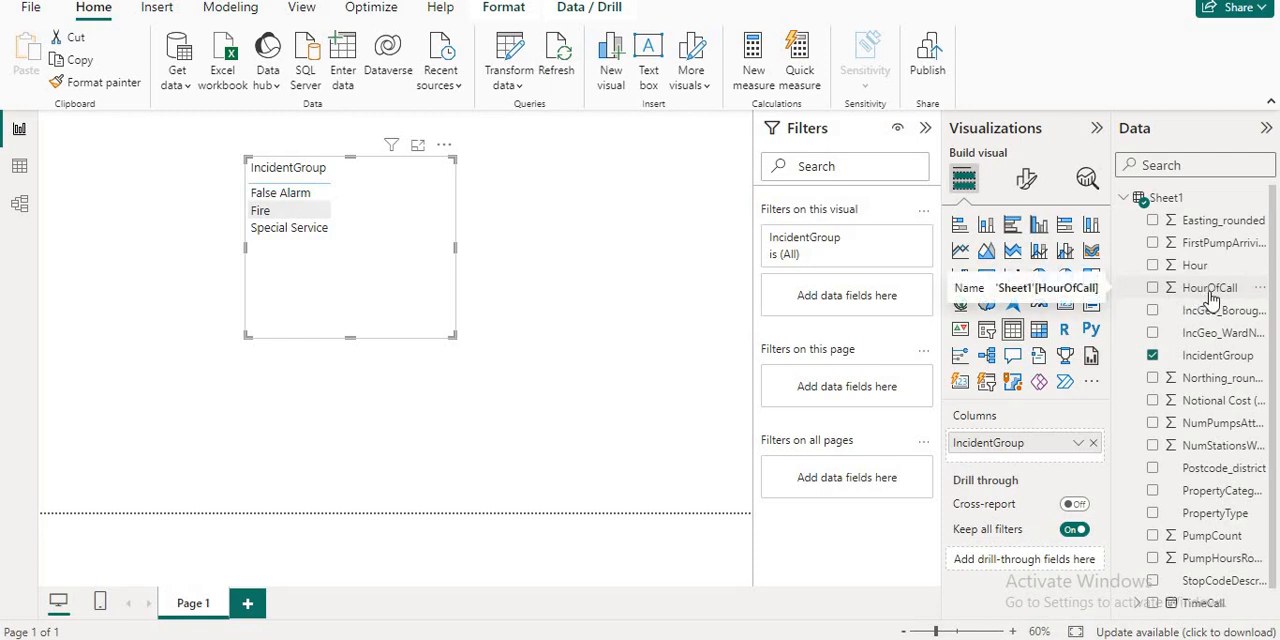
- Add HourOfCall to the IncidentGroup table visual, shrink the visual to fit closely around its rows, and deselect it
drag(1216, 292, 389, 252)
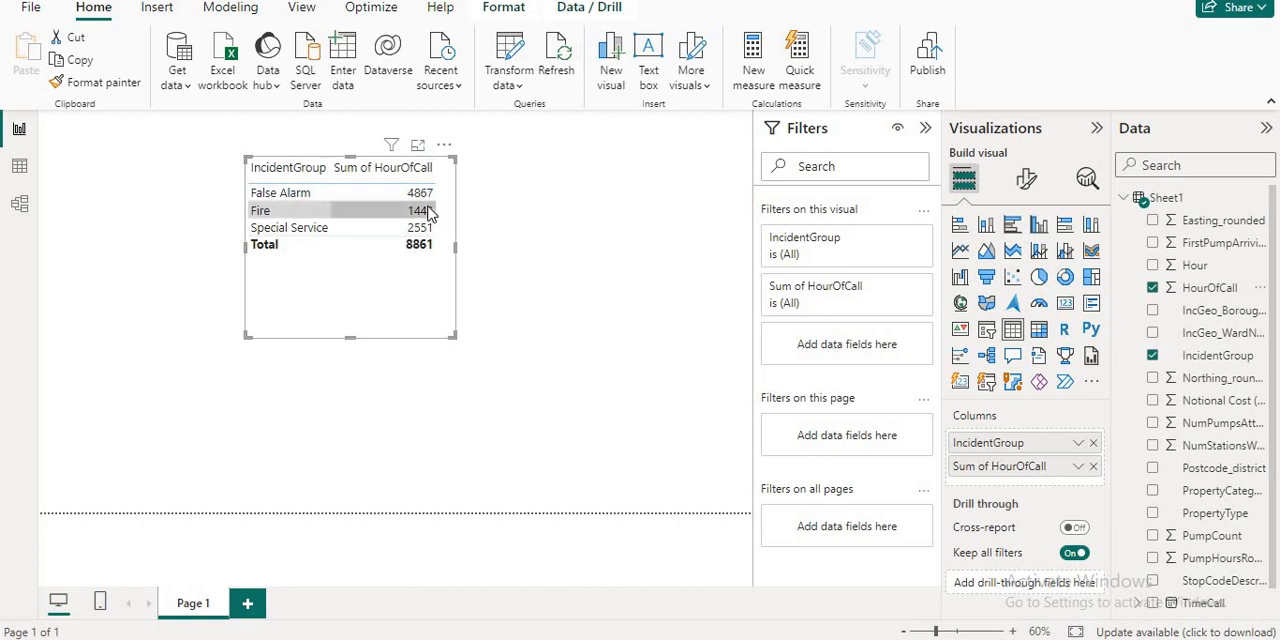
drag(450, 337, 444, 264)
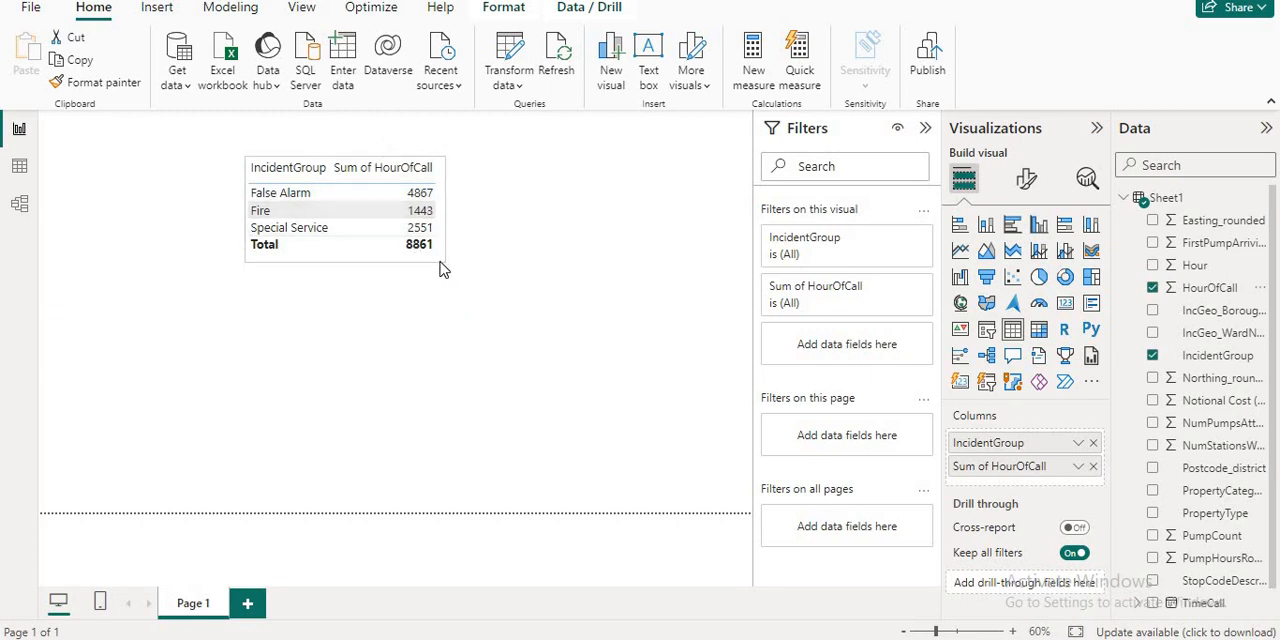
click(520, 218)
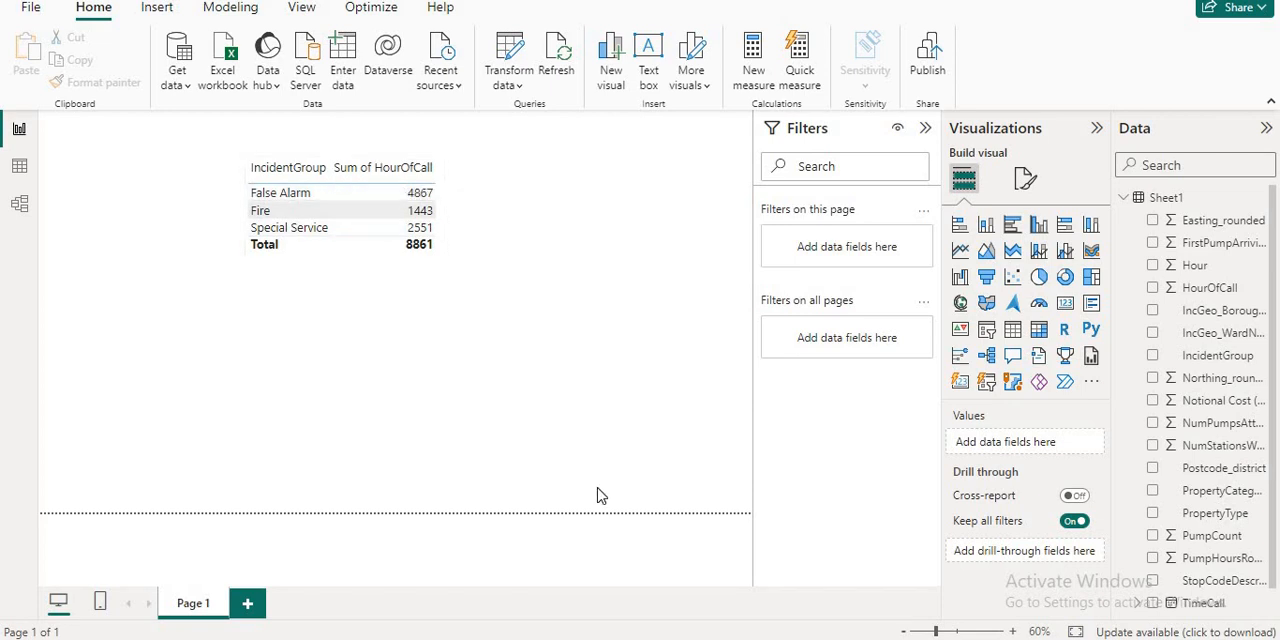
- Switch to MySQL Workbench, enlarge the output area, and inspect the tables in the powerbi and tutorial schemas, leaving only the tutorial tables expanded
key(alt+Tab)
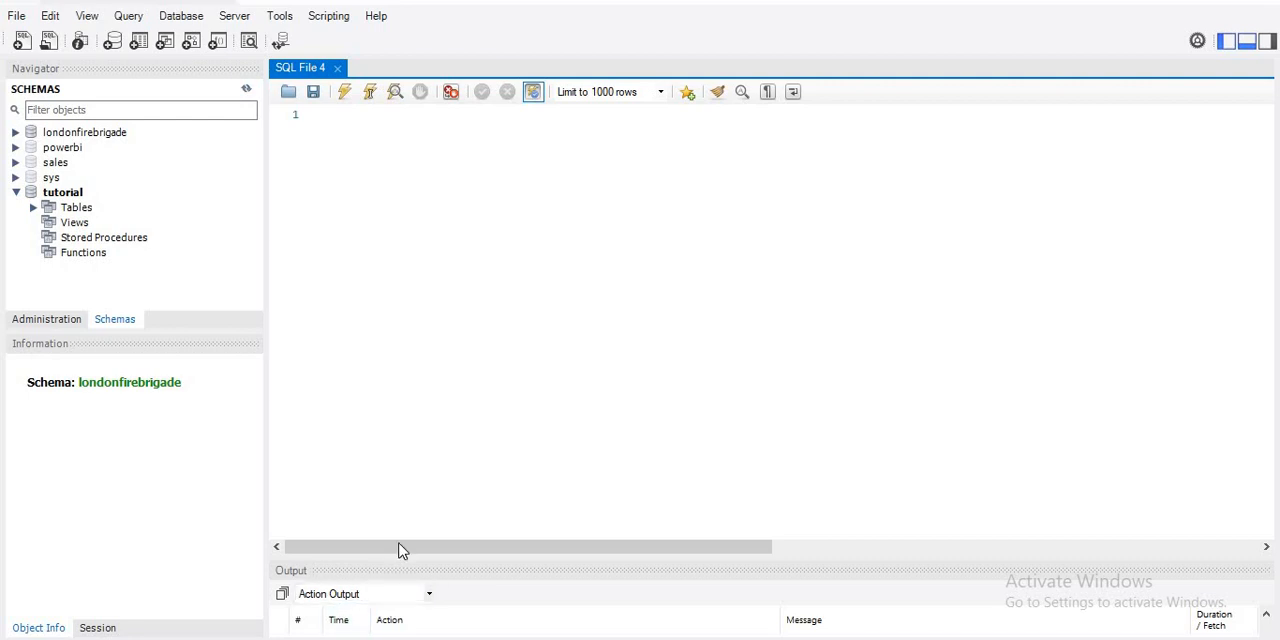
drag(400, 549, 429, 416)
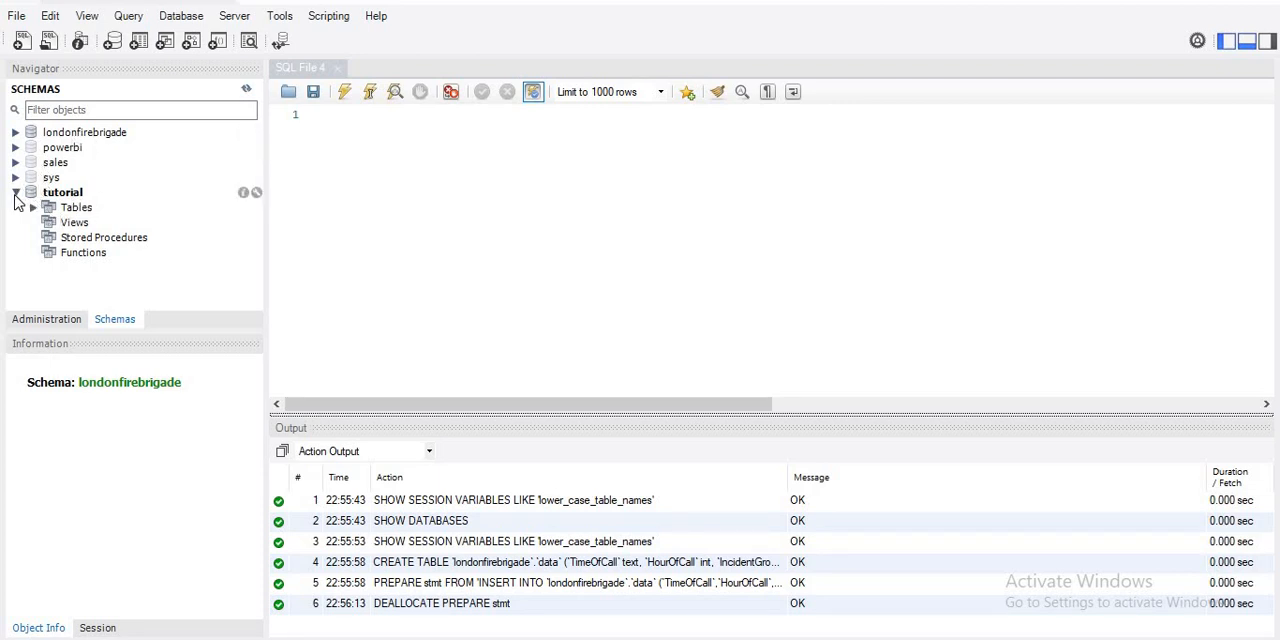
click(15, 193)
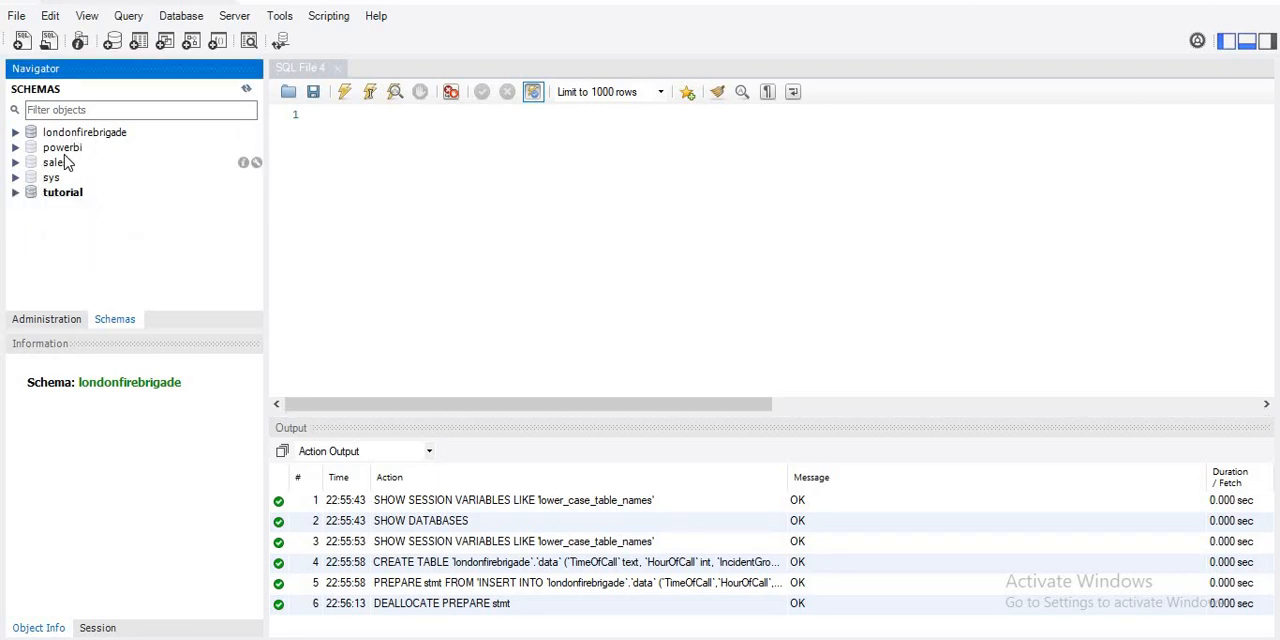
click(15, 147)
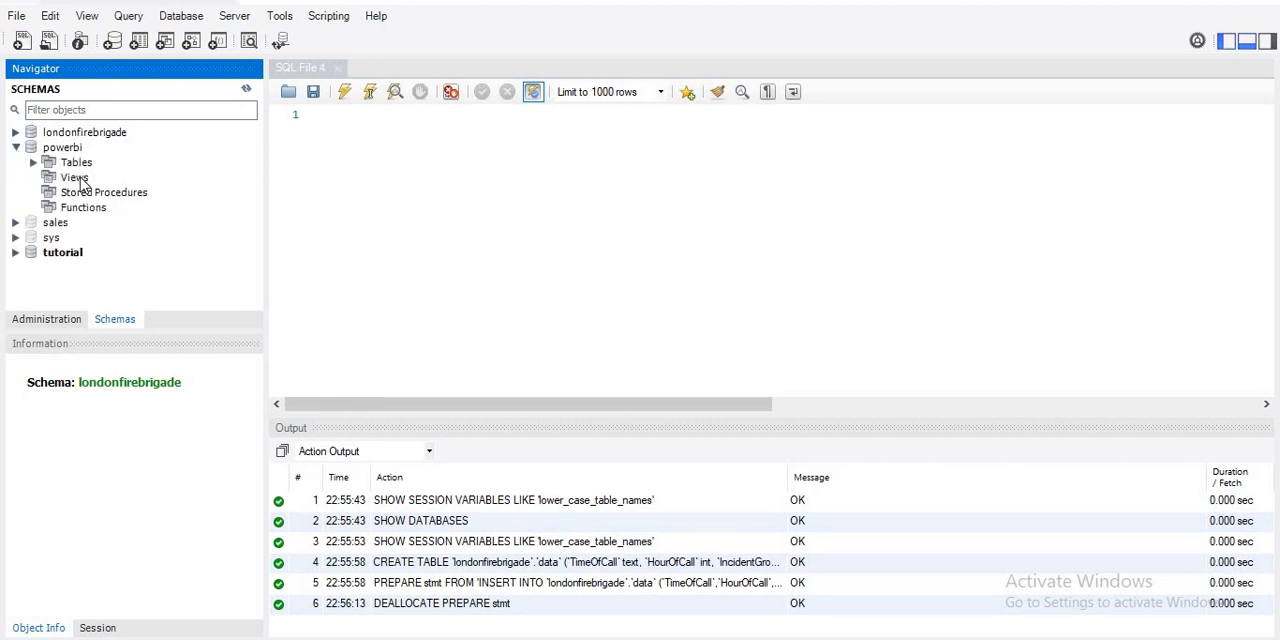
click(34, 162)
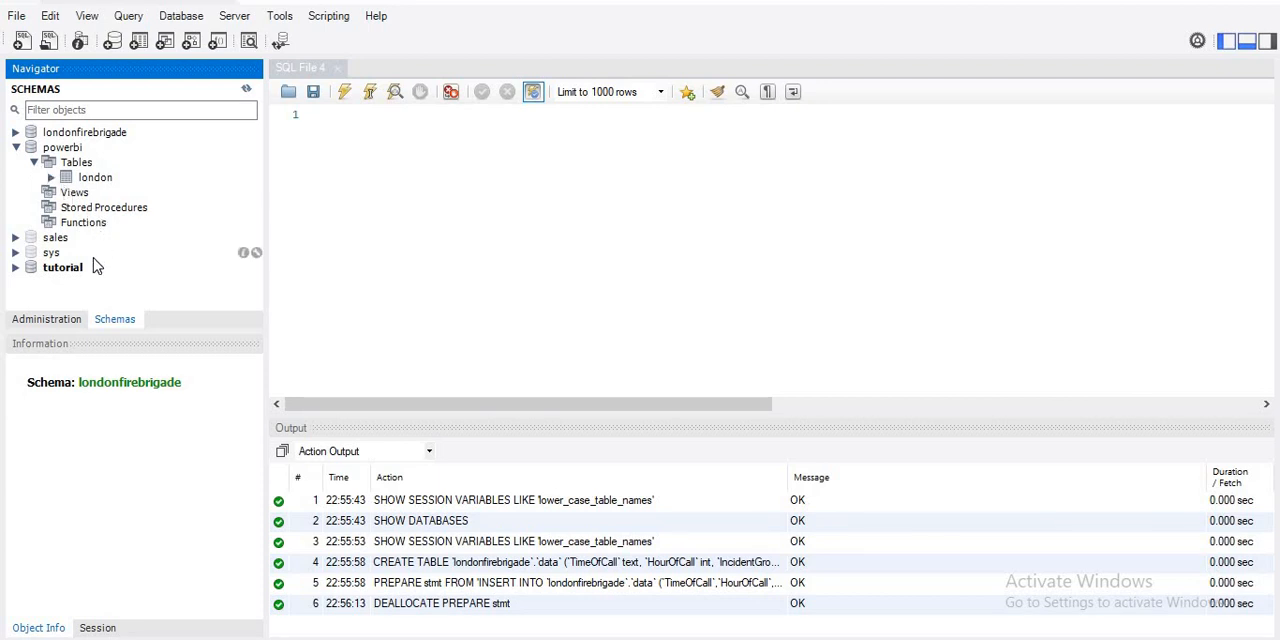
click(16, 267)
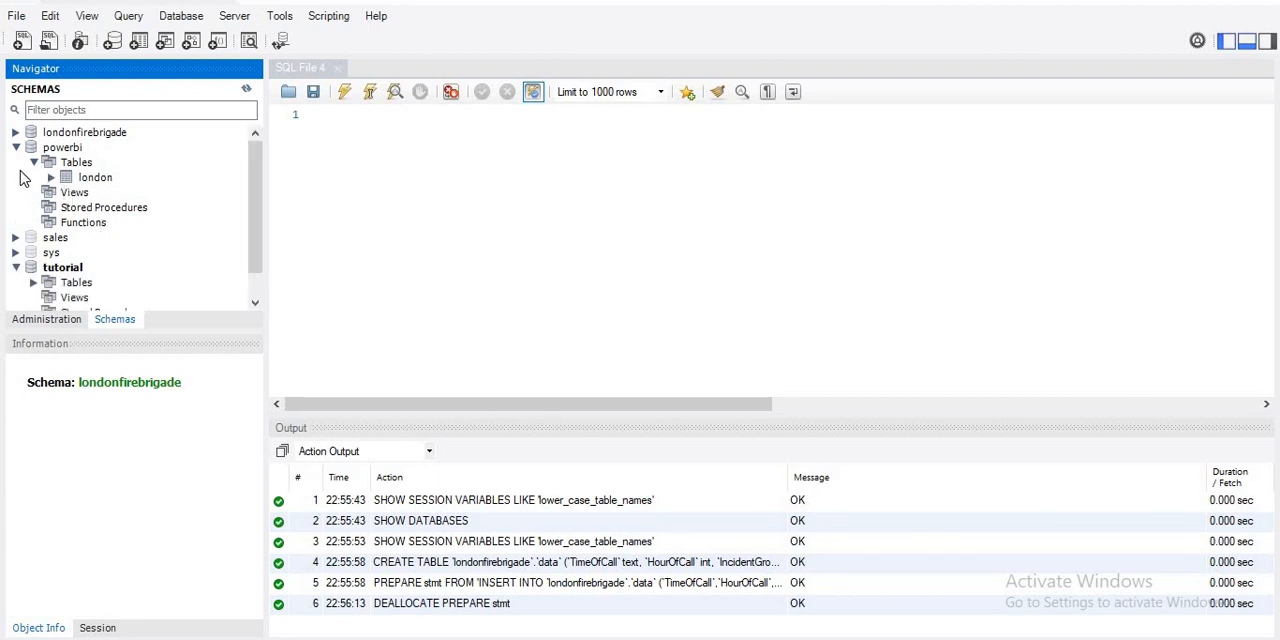
click(16, 147)
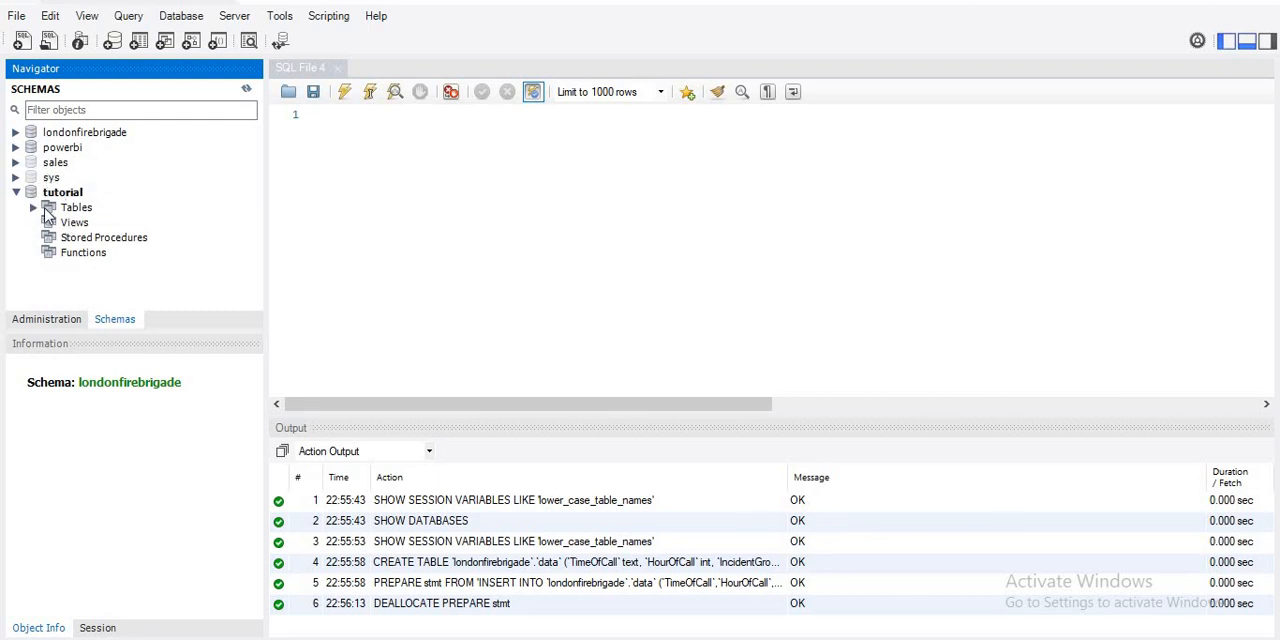
click(33, 207)
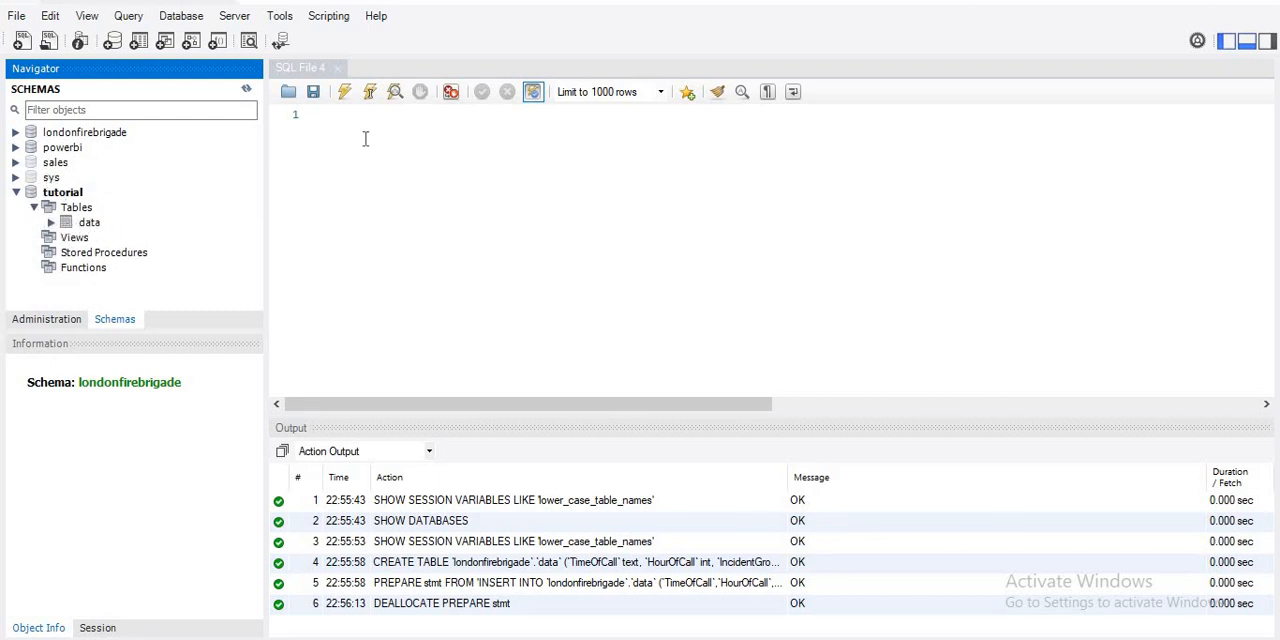
- Write the query "select * from tutorial.data;" in the empty SQL file and execute it
click(328, 148)
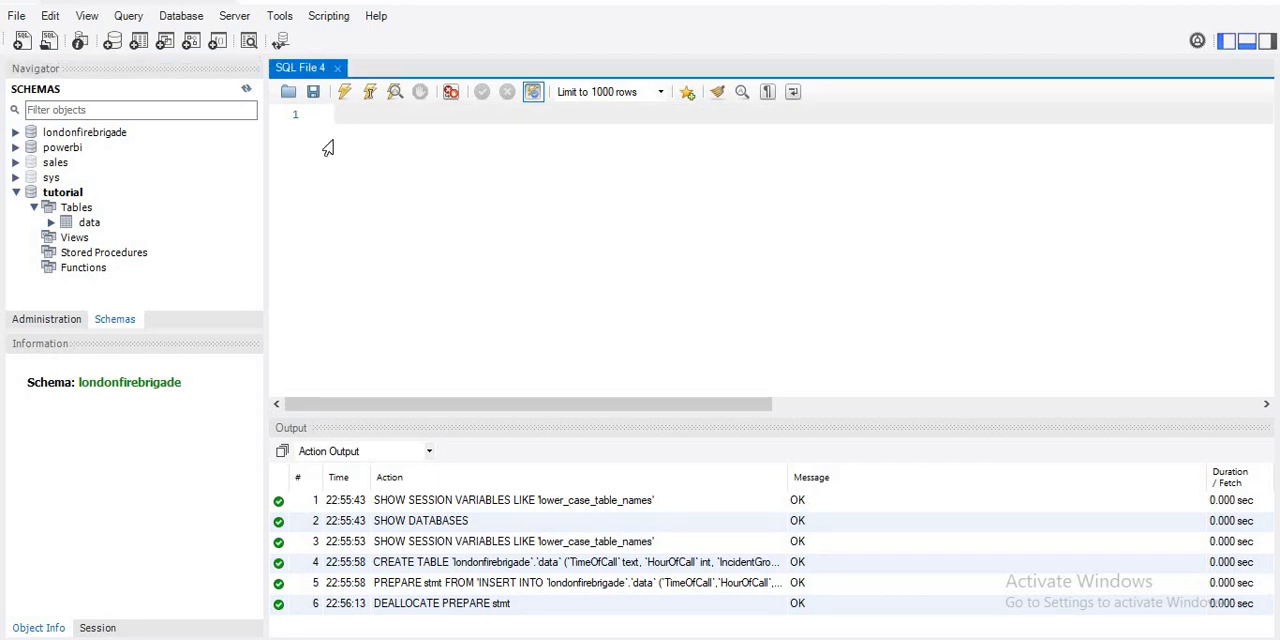
text(select)
text(* from tutori)
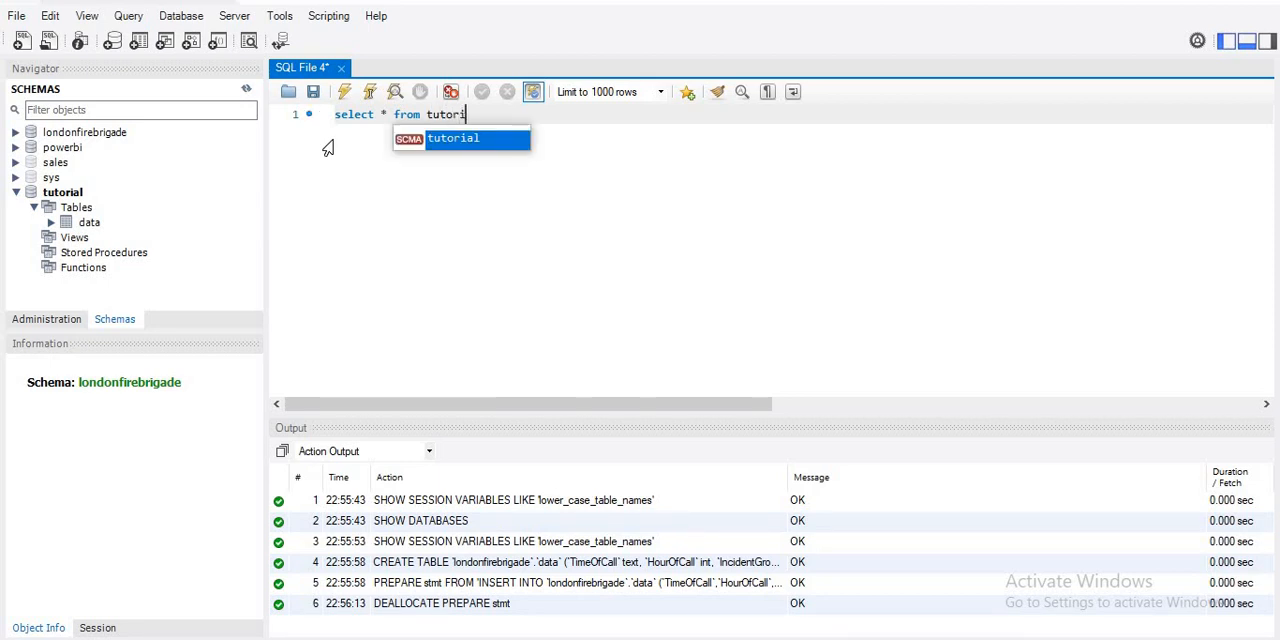
text(al.)
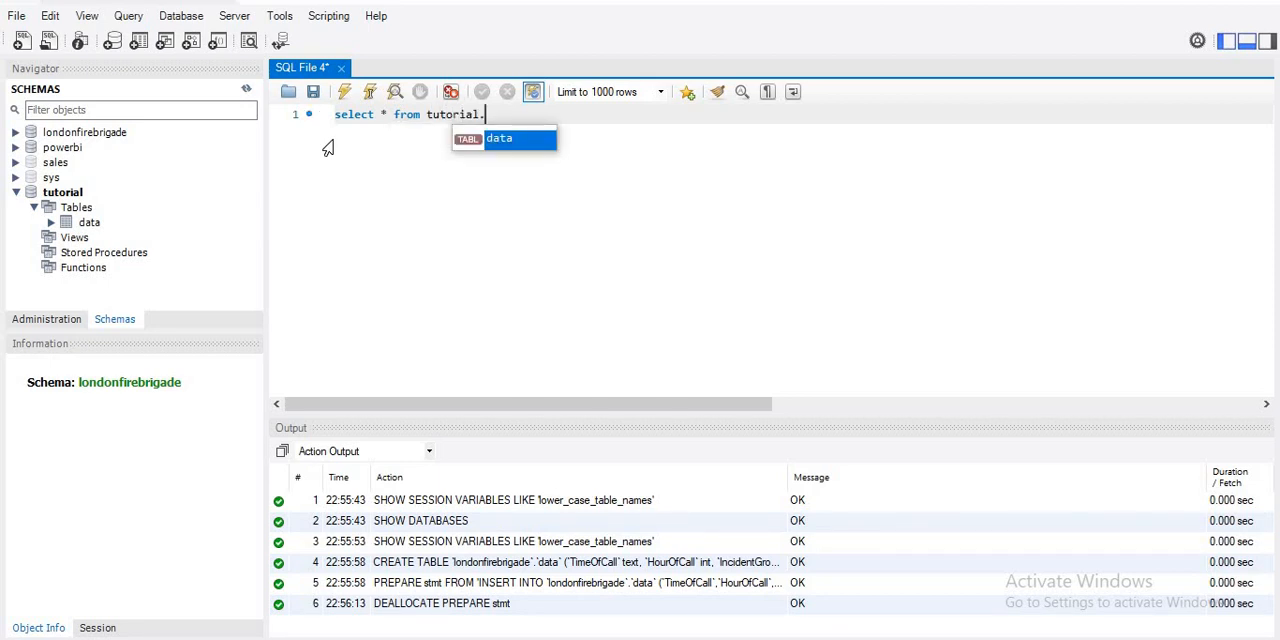
key(Return)
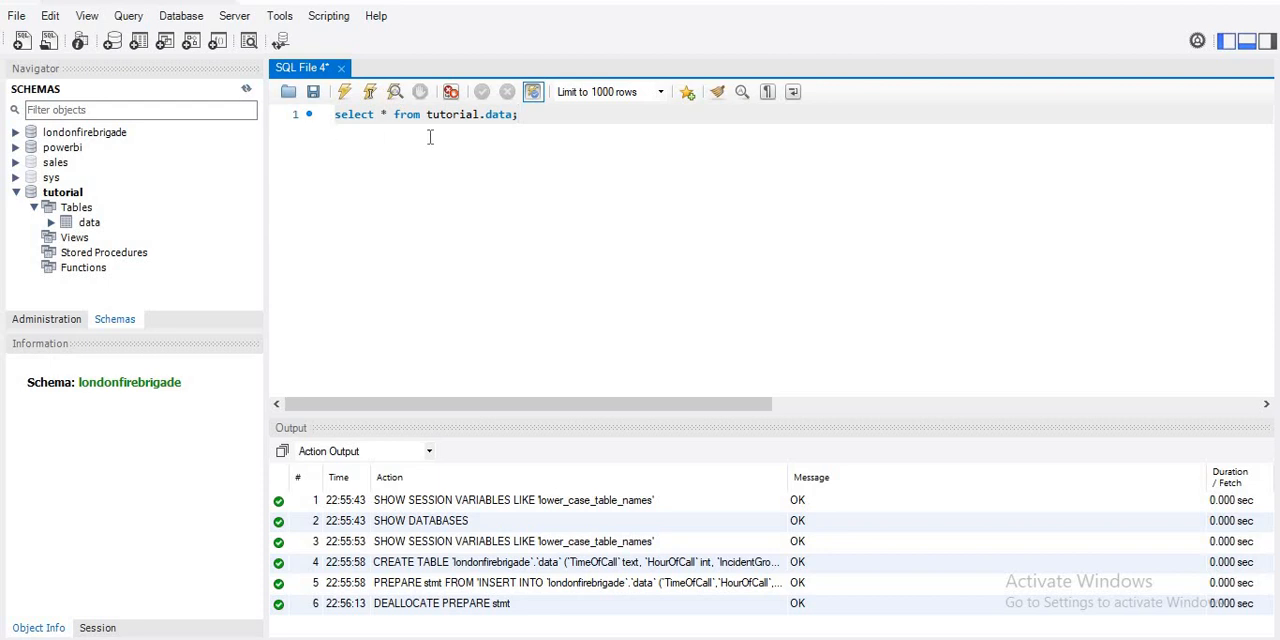
drag(518, 114, 334, 114)
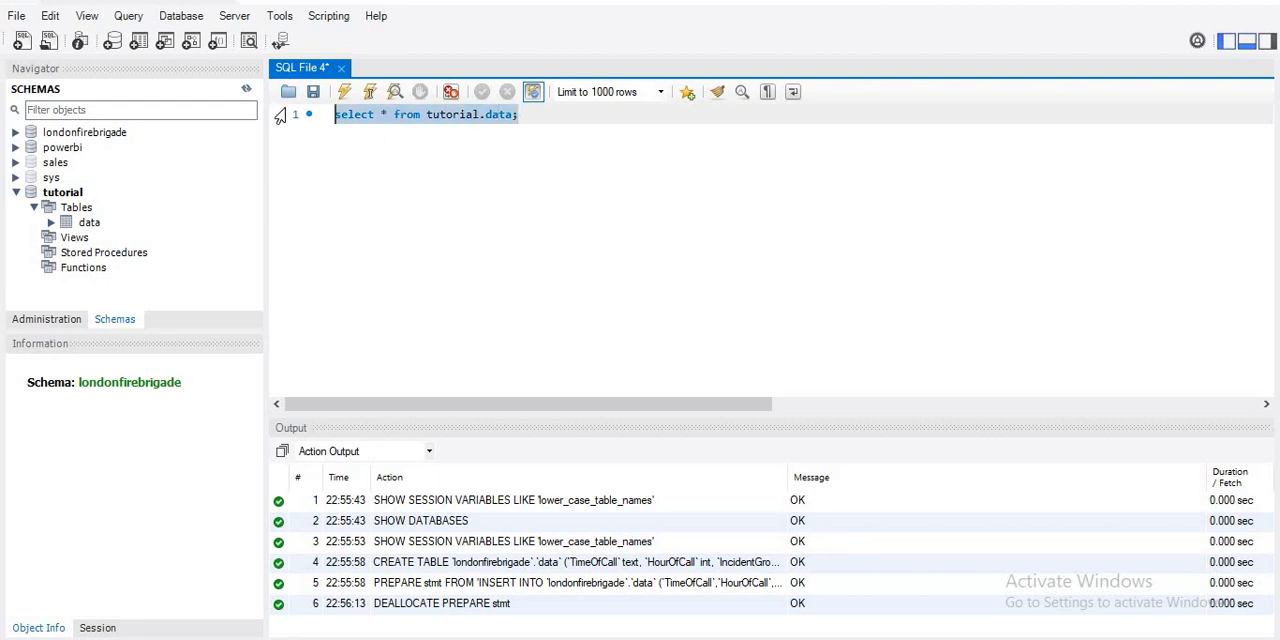
click(344, 91)
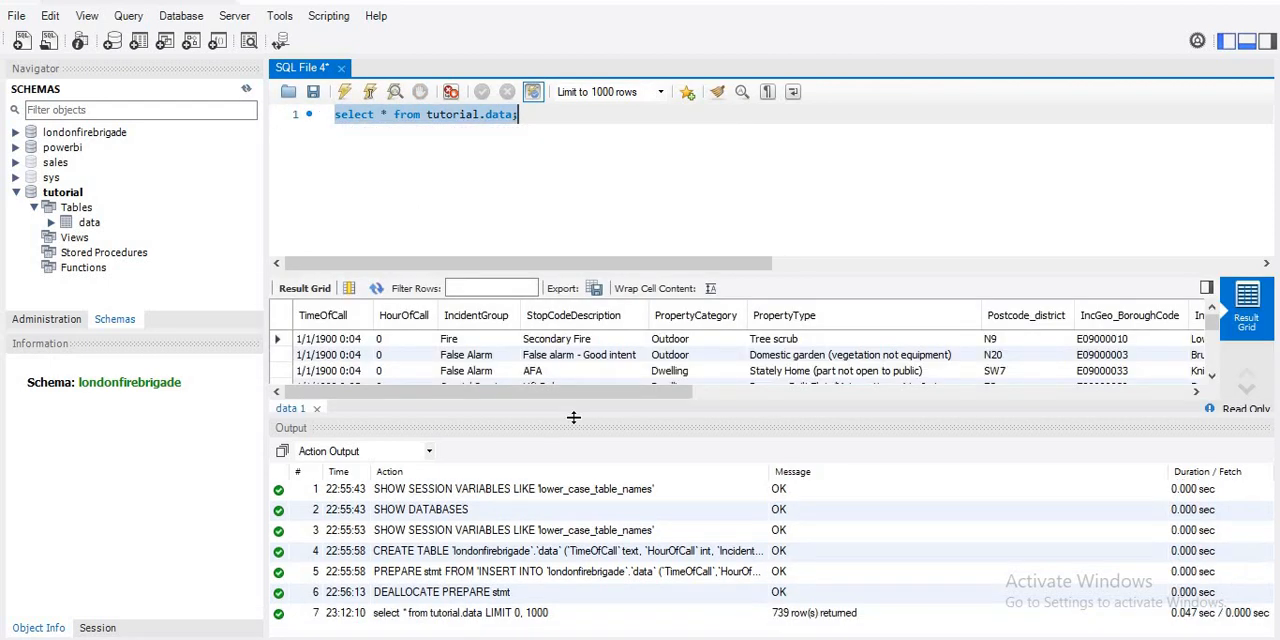
- Enlarge the query result grid by shrinking the output area below it and the SQL editor above it
drag(572, 416, 570, 507)
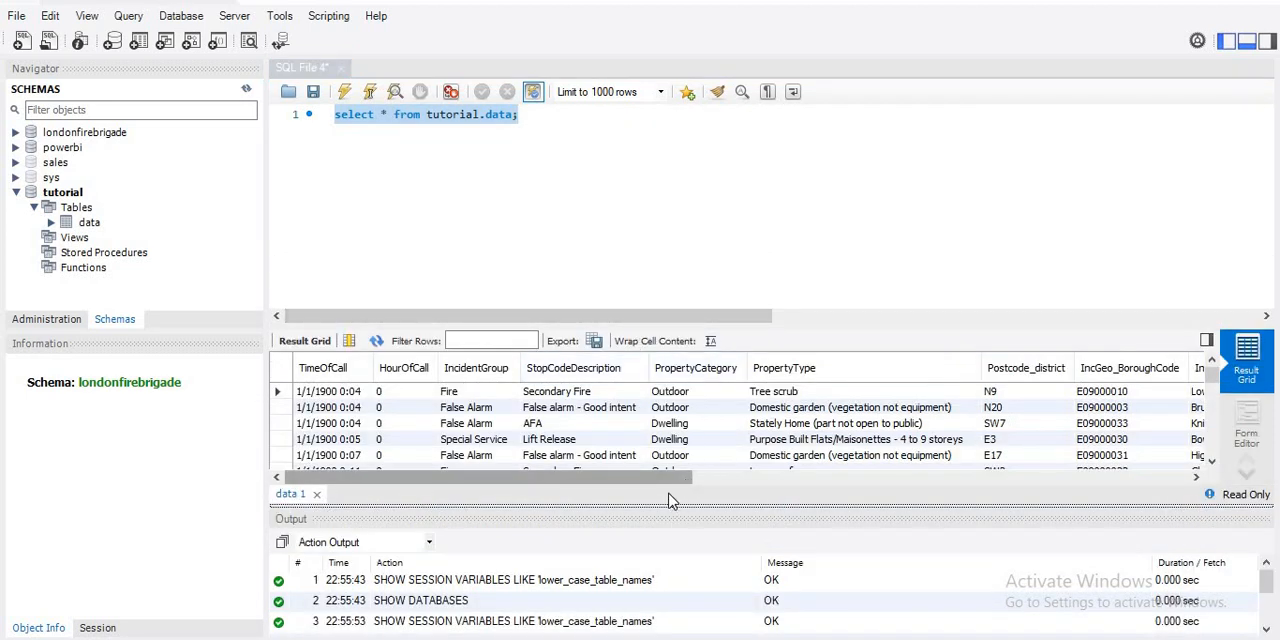
drag(663, 508, 663, 531)
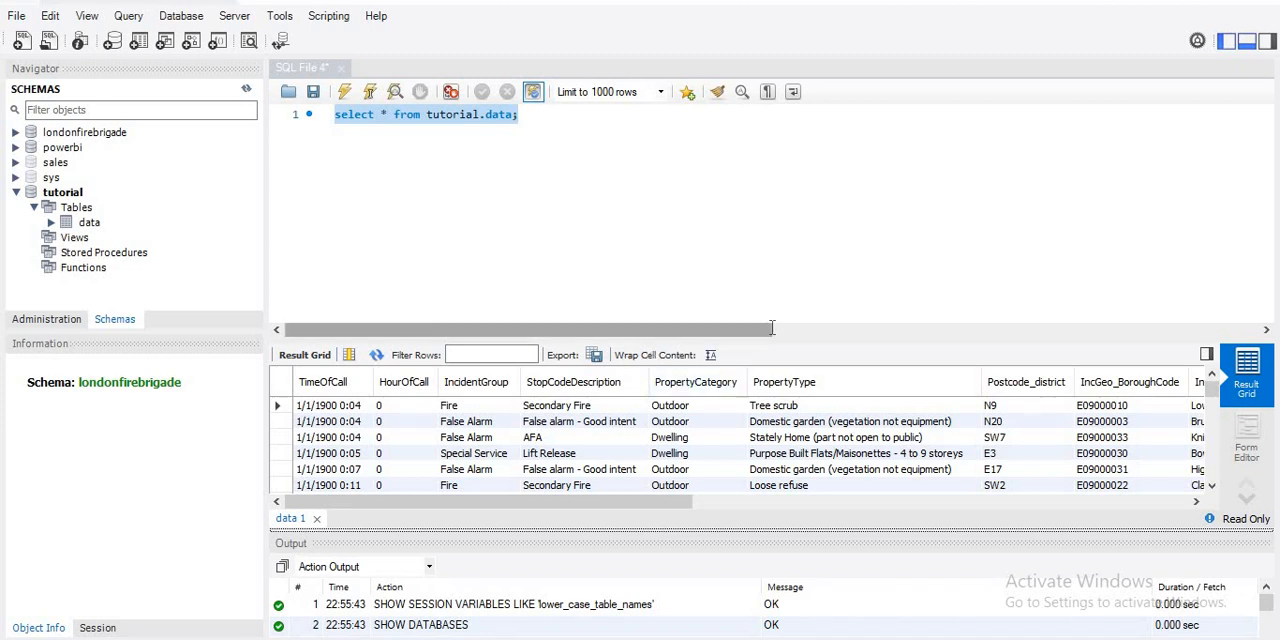
mouse_move(781, 343)
mouse_down()
mouse_move(783, 246)
mouse_move(785, 270)
mouse_up()
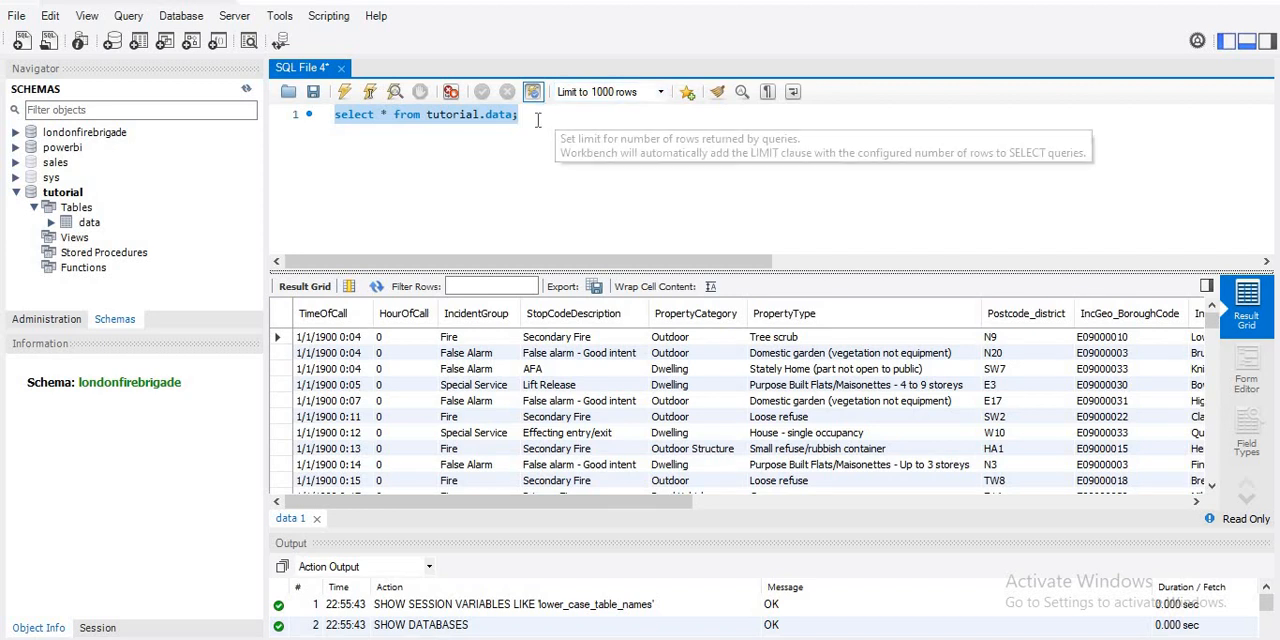
- Paste the query "SELECT IncidentGroup FROM tutorial.data group by IncidentGroup;" two lines below the first query and execute only that statement
click(538, 118)
key(Return)
key(Return)
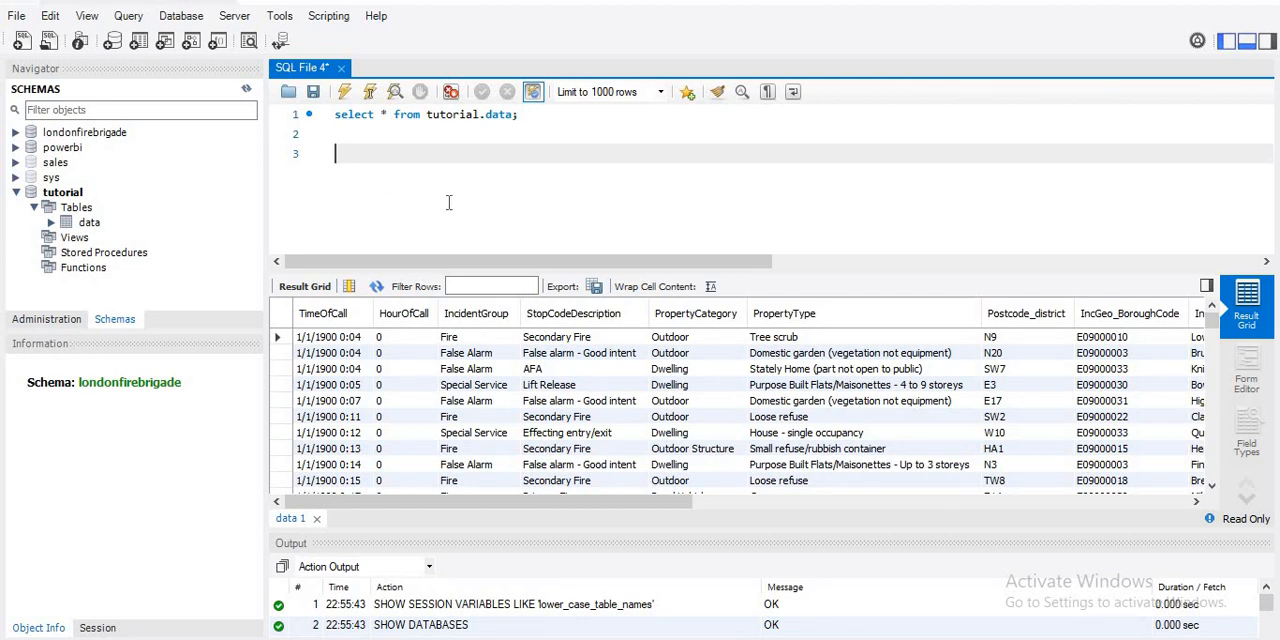
text(SELECT IncidentGroup FROM tutorial.data group by IncidentGroup;)
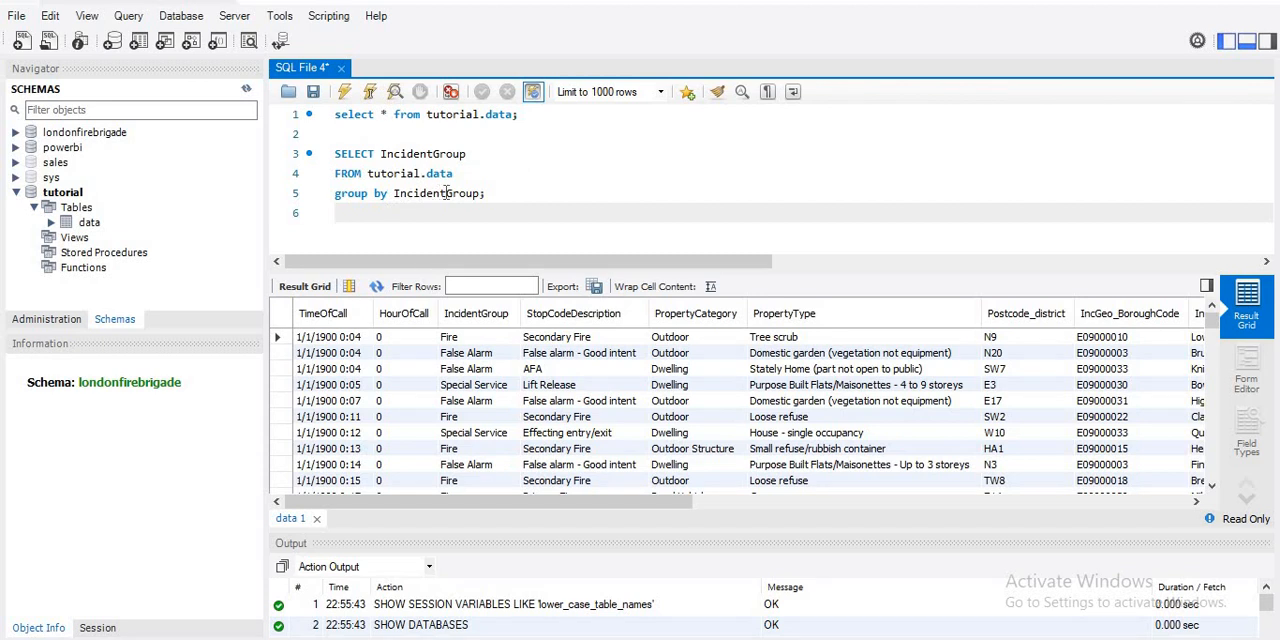
drag(491, 190, 331, 160)
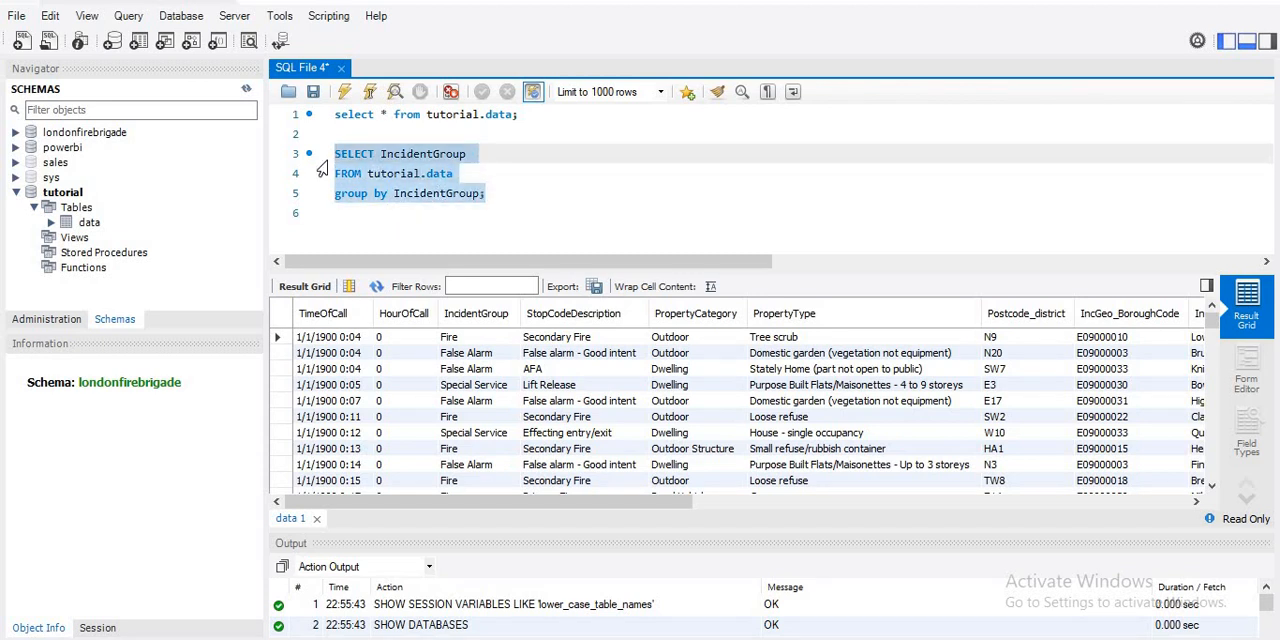
click(345, 91)
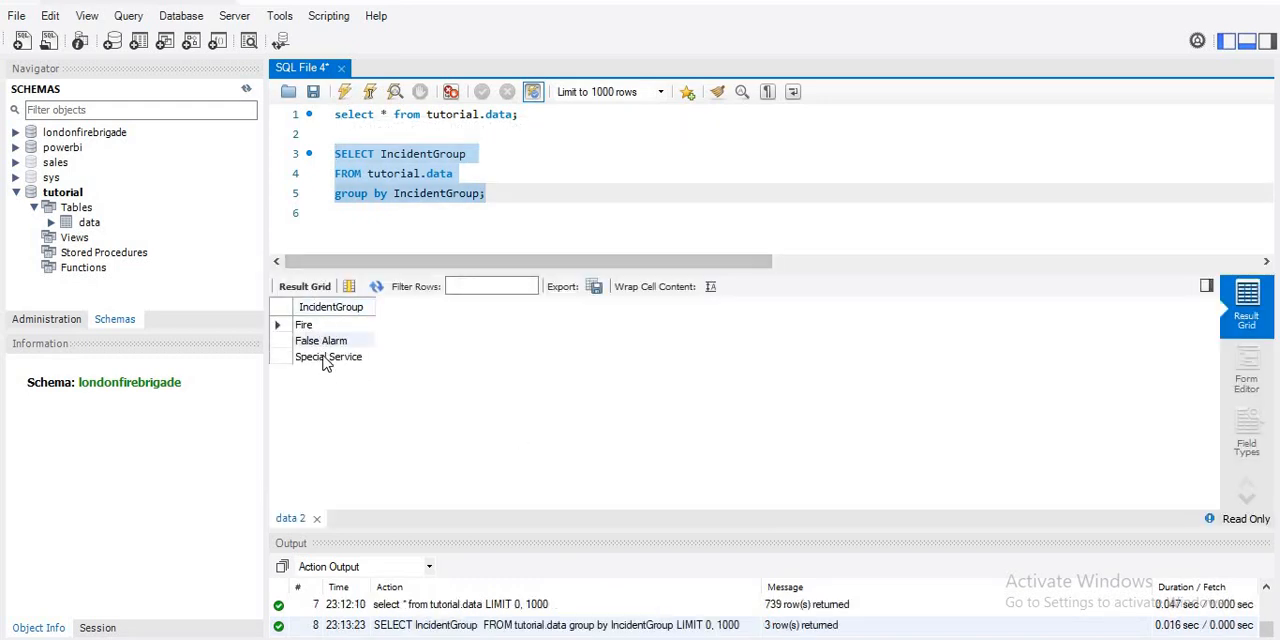
click(542, 184)
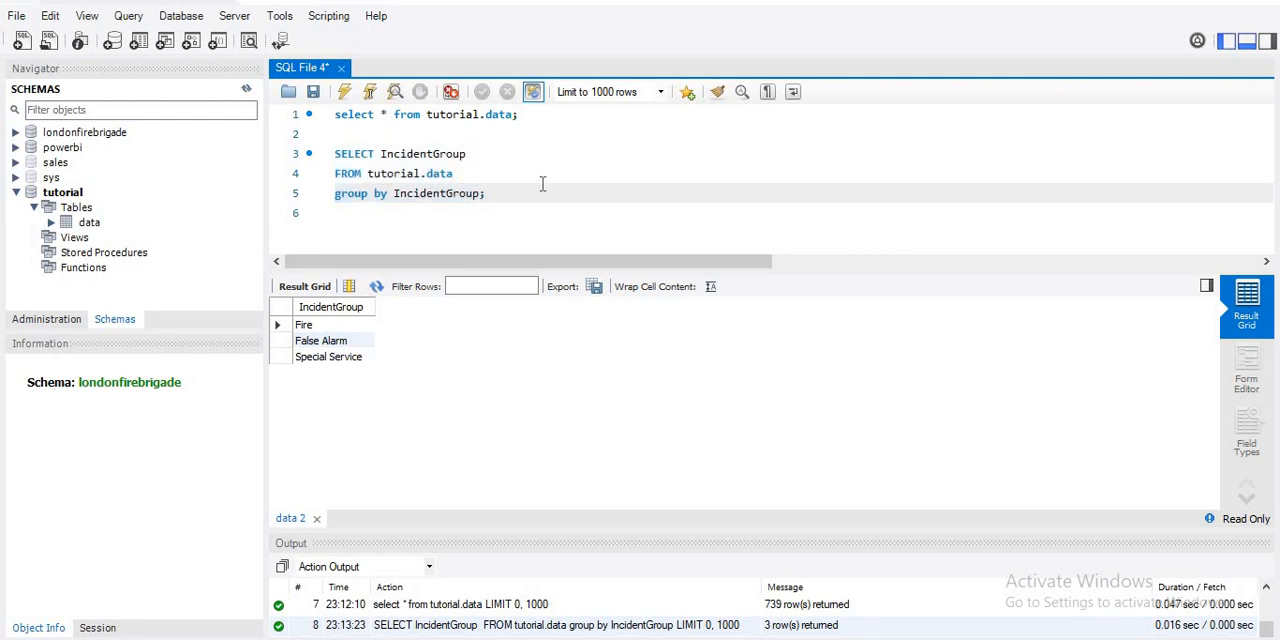